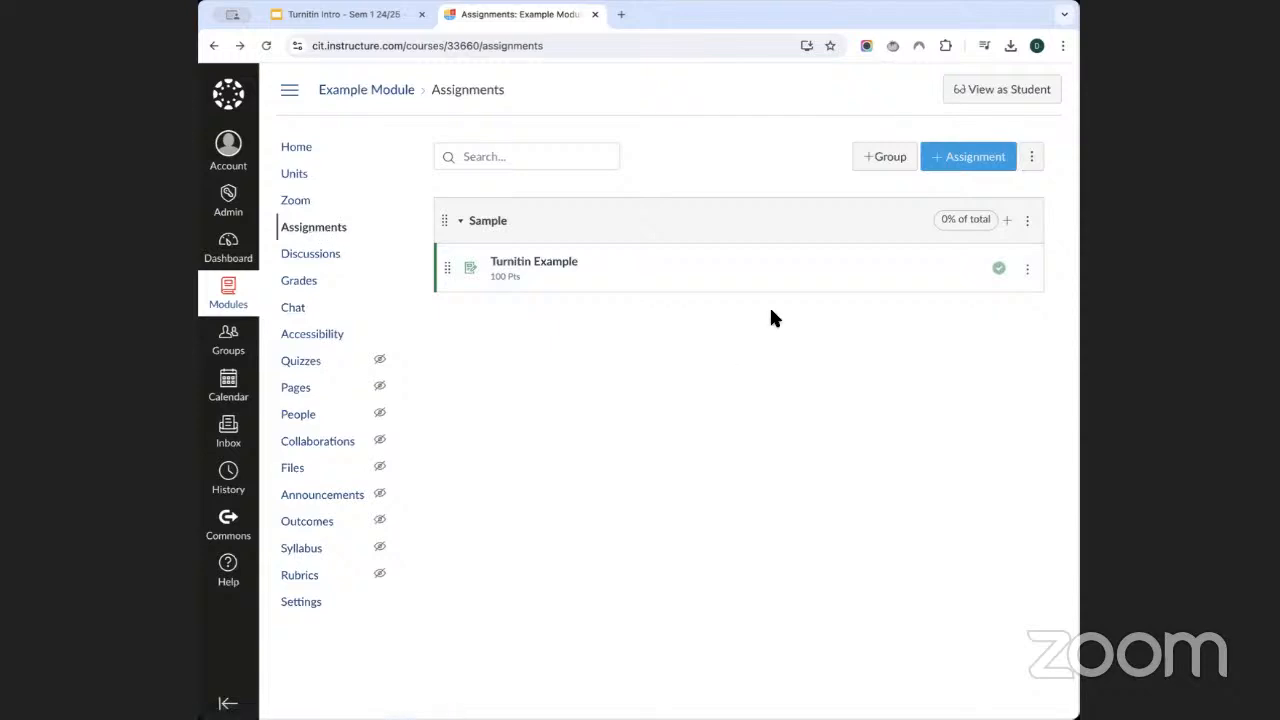
# Create a new assignment named "Turnitin demo" and start its description.
pyautogui.click(953, 171)
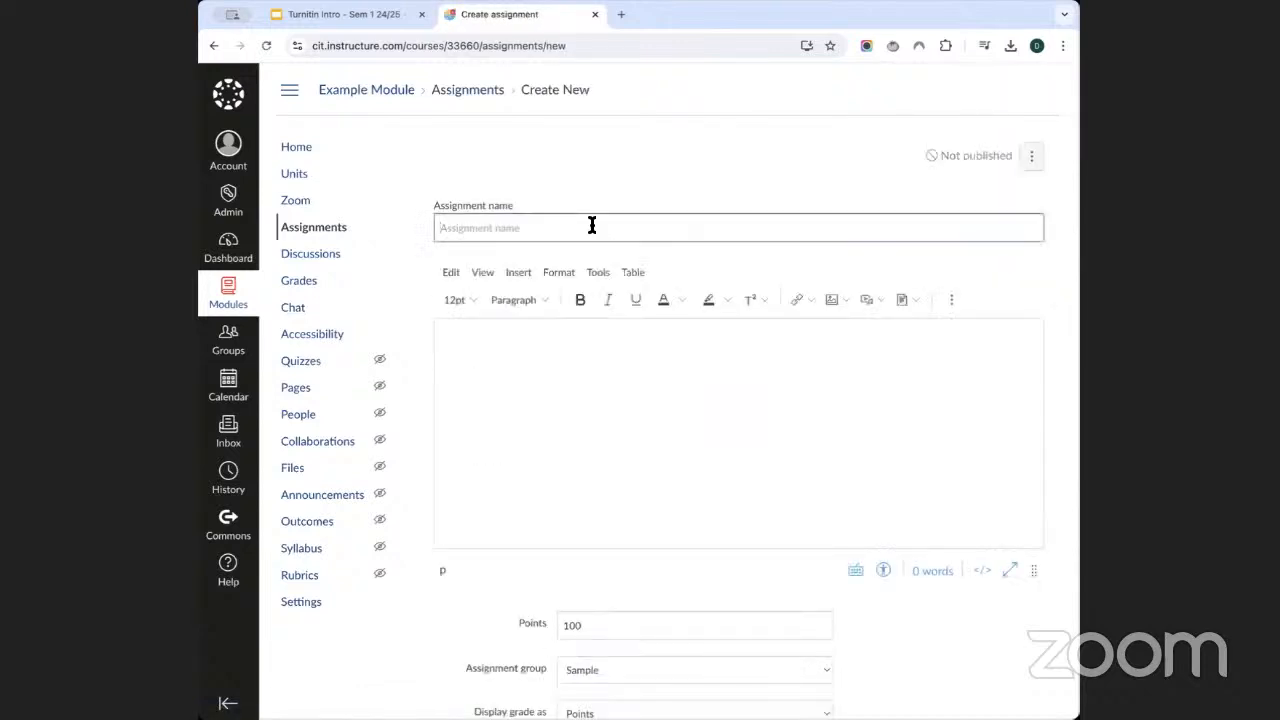
pyautogui.write('Turnitin demo')
pyautogui.click(609, 391)
# Turn the File Uploads entry option off and on again to compare how it affects the Plagiarism Review settings.
pyautogui.scroll(-4, 609, 391)
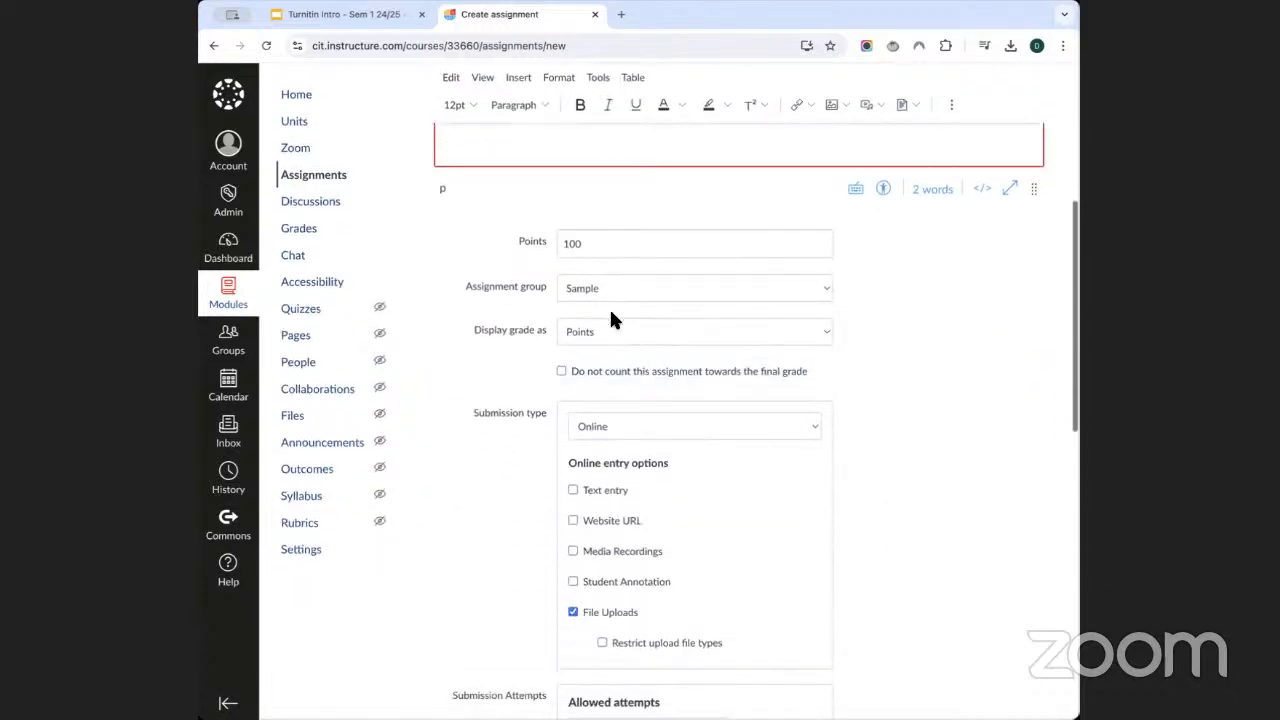
pyautogui.scroll(-3, 610, 320)
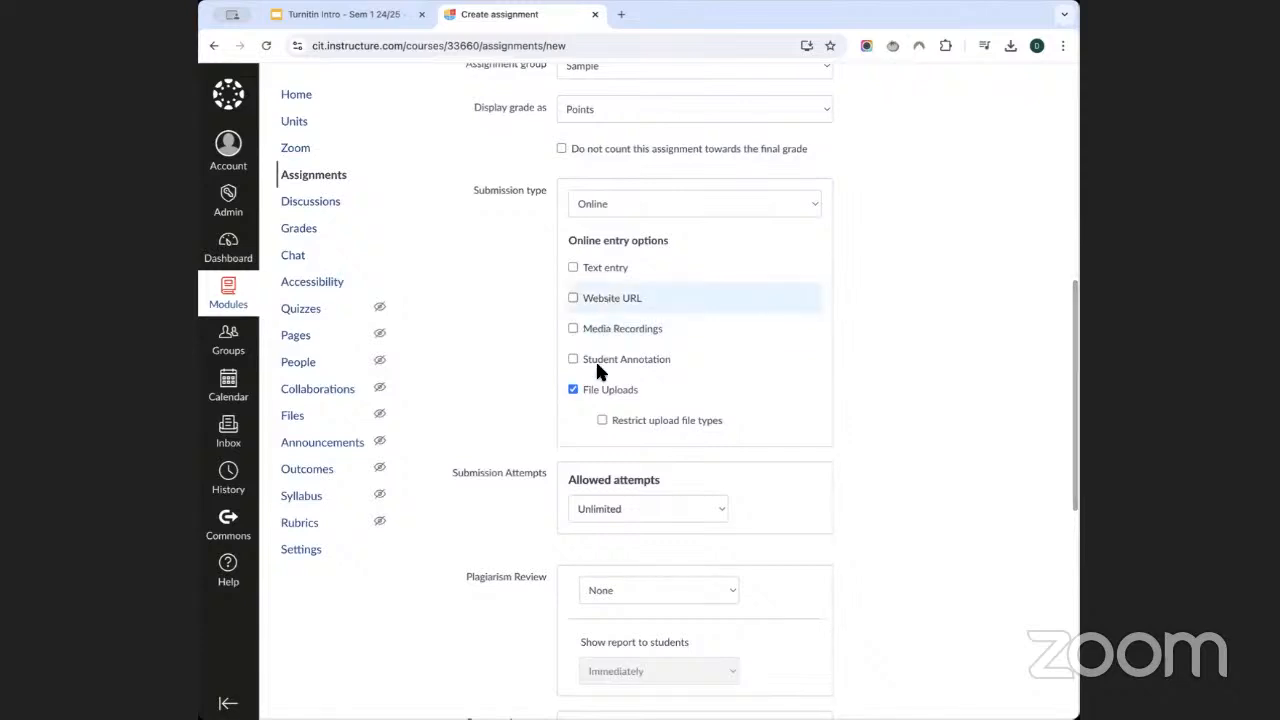
pyautogui.click(598, 389)
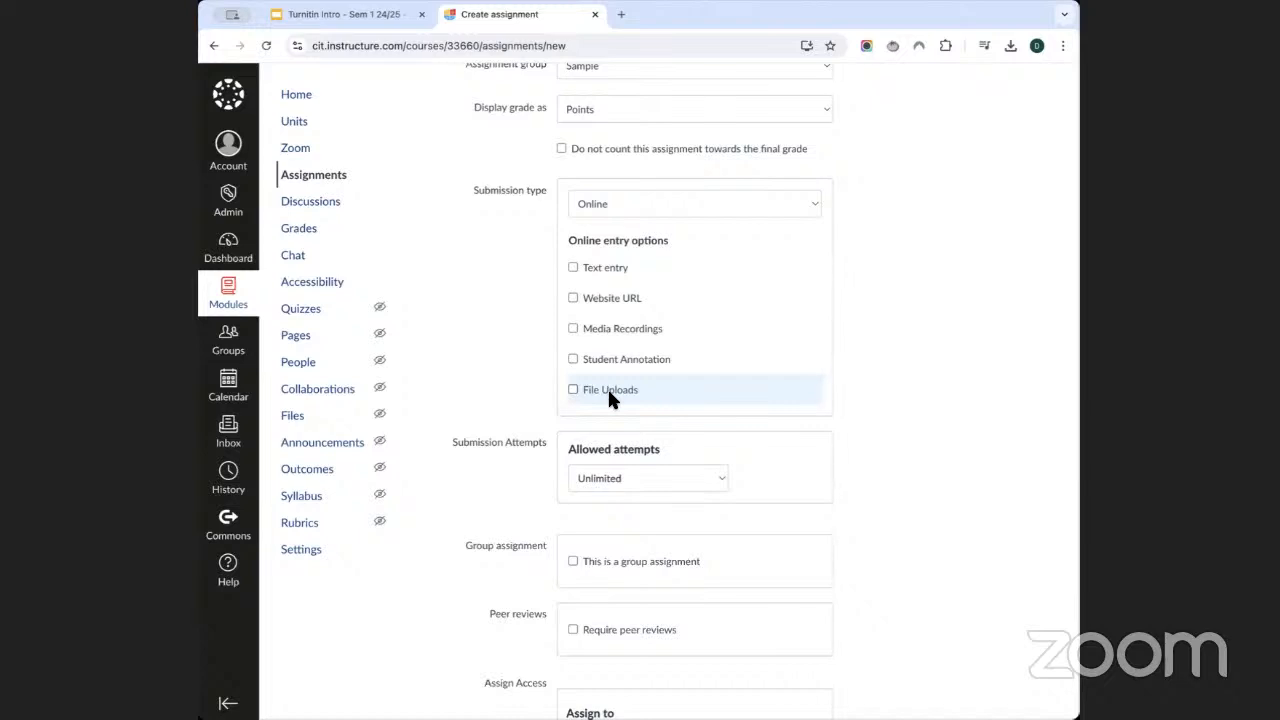
pyautogui.scroll(-2, 520, 397)
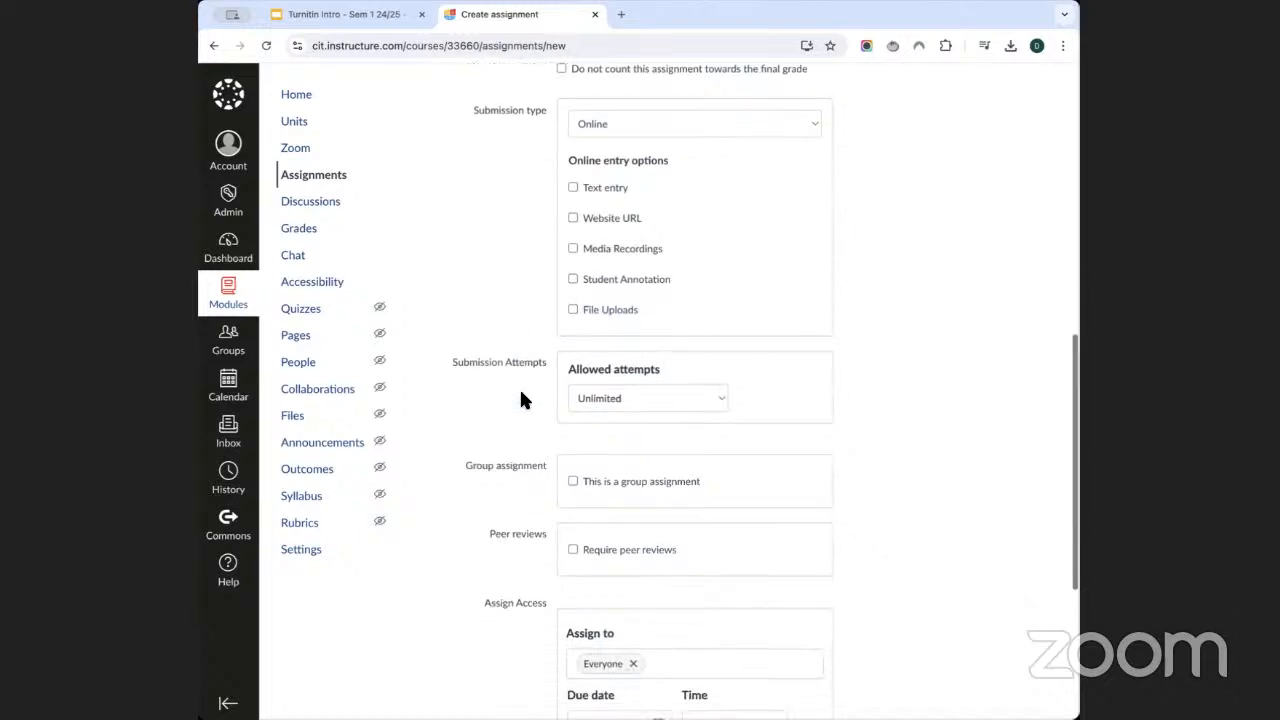
pyautogui.scroll(2, 548, 396)
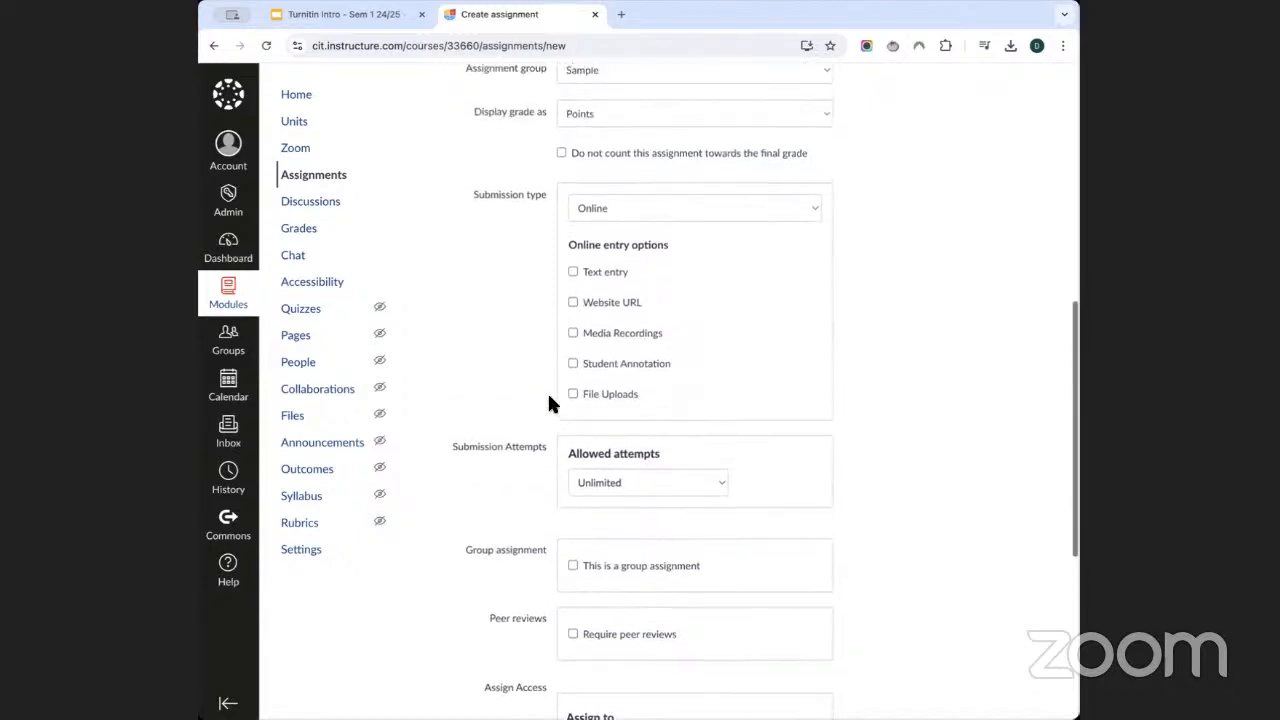
pyautogui.click(604, 394)
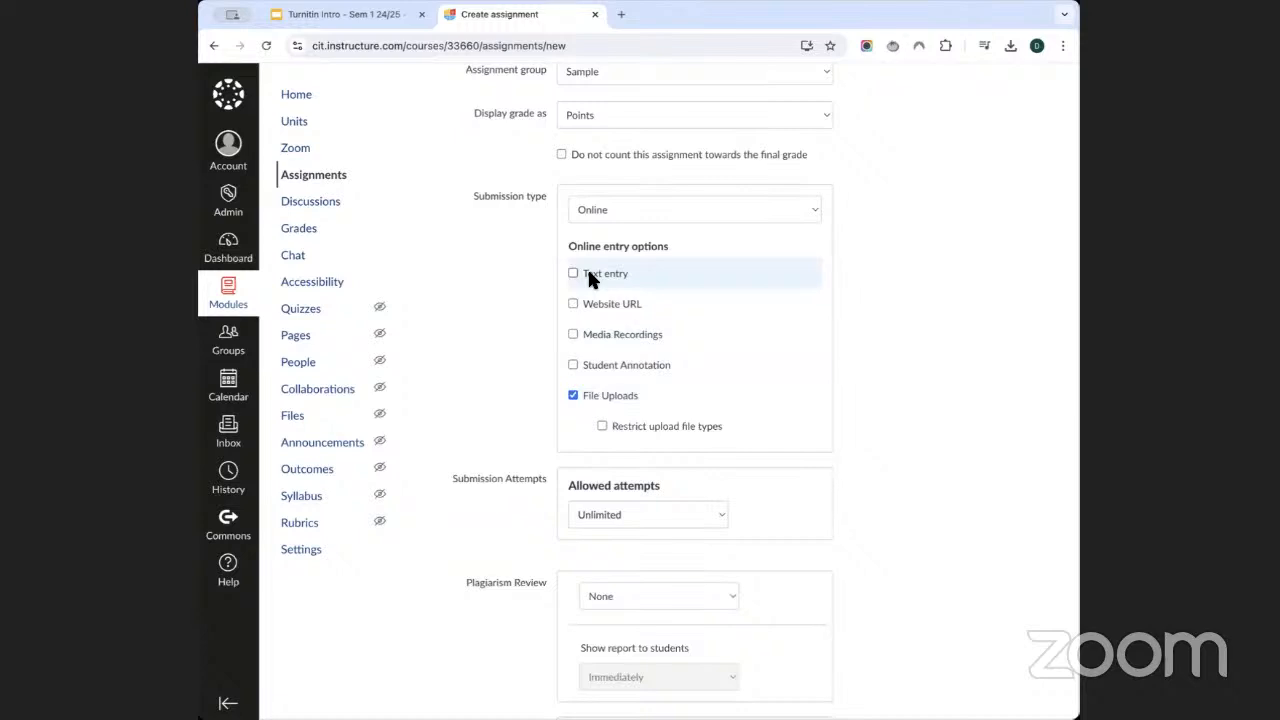
pyautogui.scroll(-2, 500, 480)
pyautogui.moveTo(467, 516); pyautogui.dragTo(535, 517)
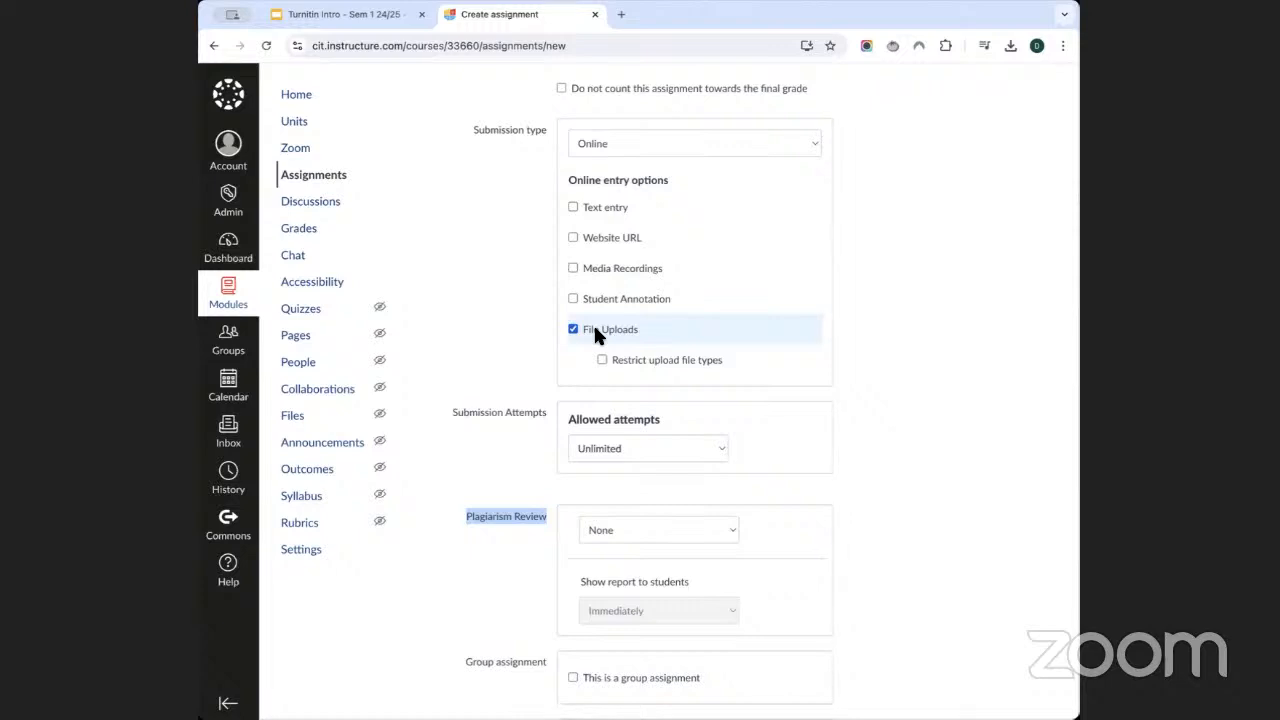
pyautogui.click(595, 330)
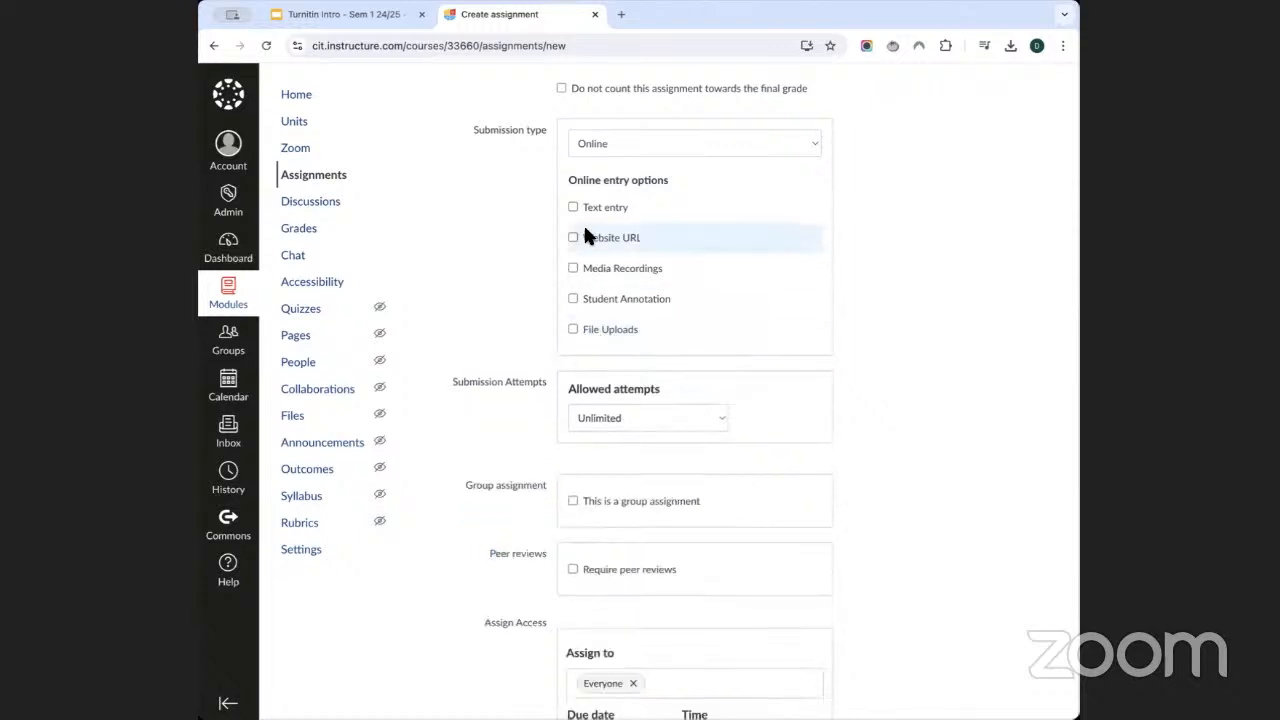
pyautogui.click(575, 332)
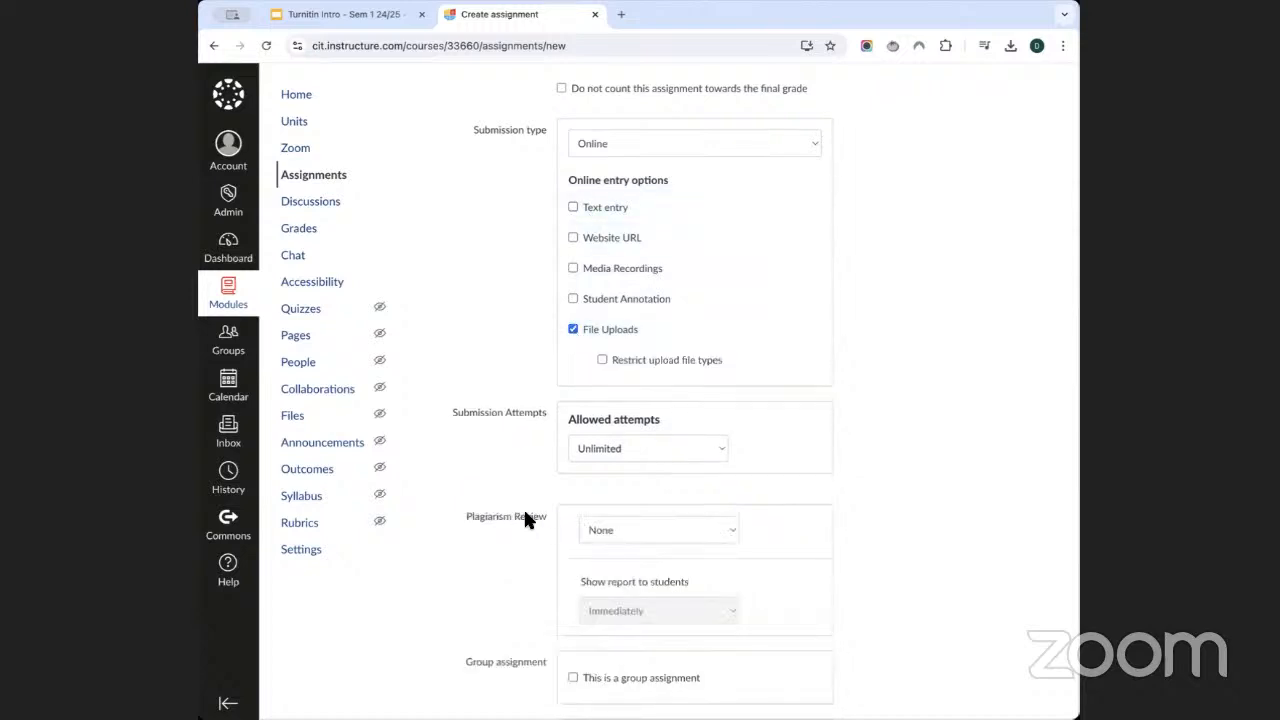
# Set the assignment's Plagiarism Review to Turnitin.
pyautogui.scroll(-5, 525, 510)
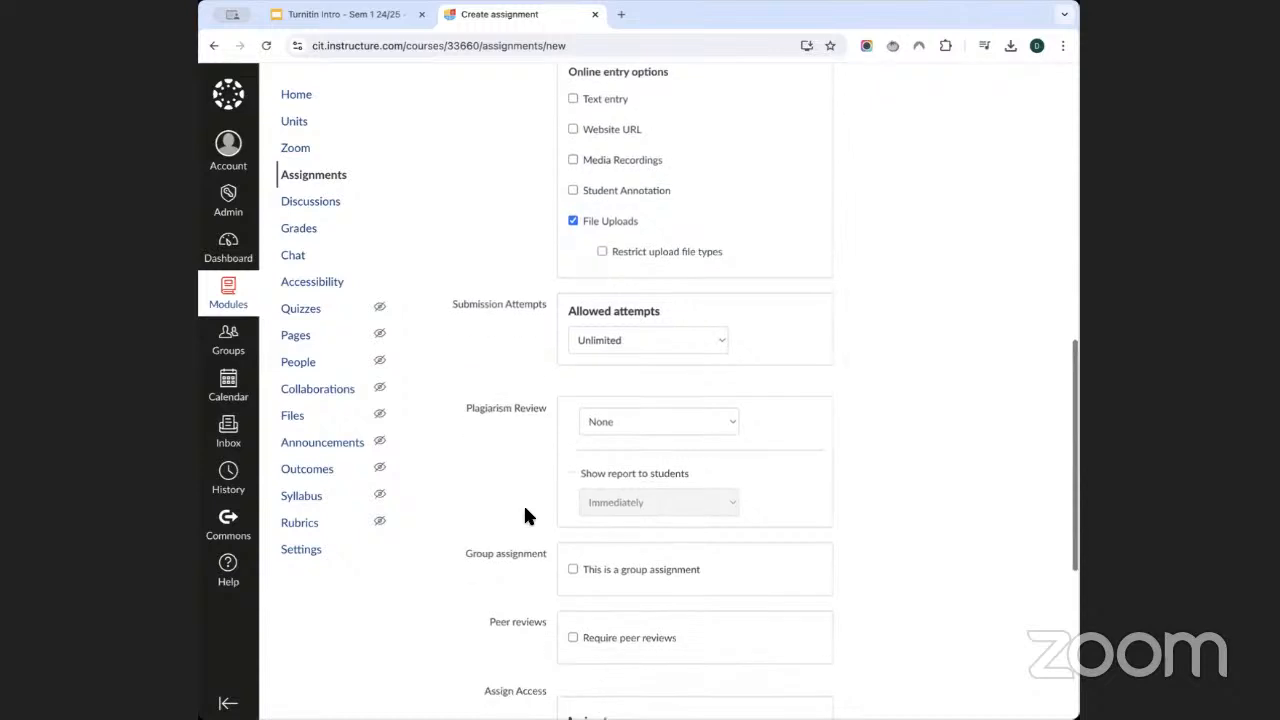
pyautogui.scroll(-1, 525, 510)
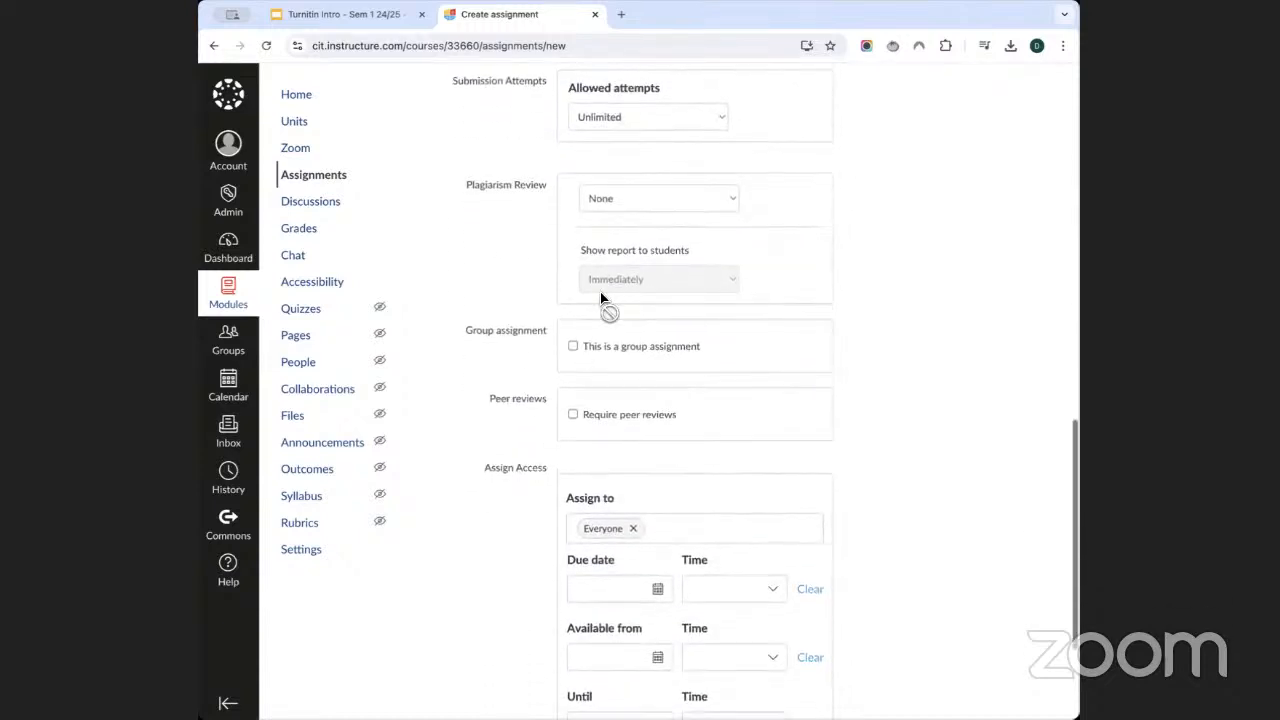
pyautogui.click(632, 198)
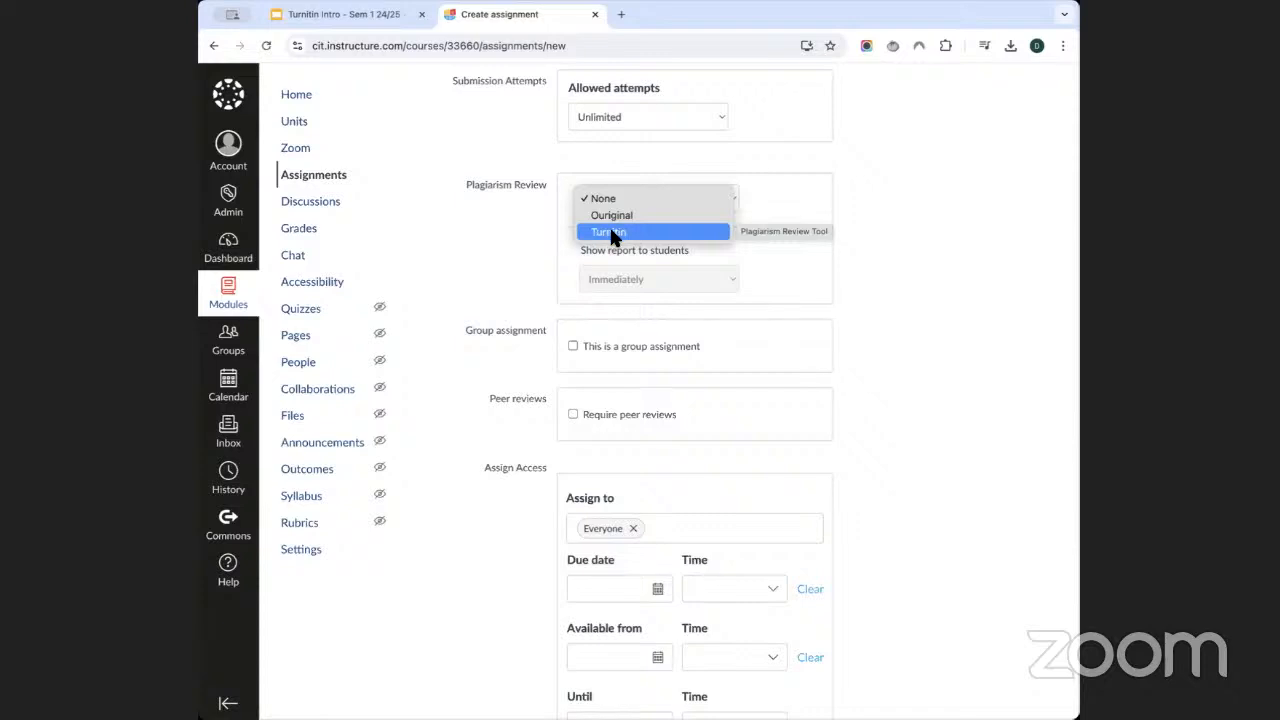
pyautogui.click(612, 233)
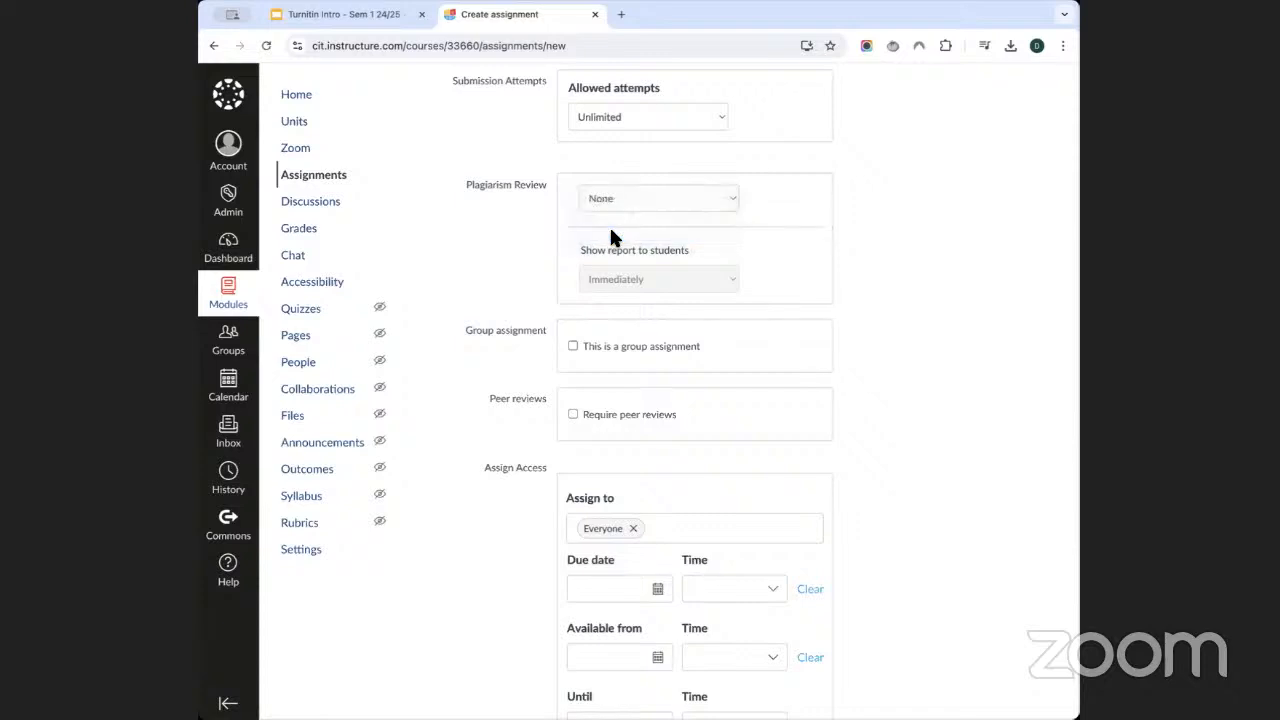
pyautogui.scroll(-1, 509, 228)
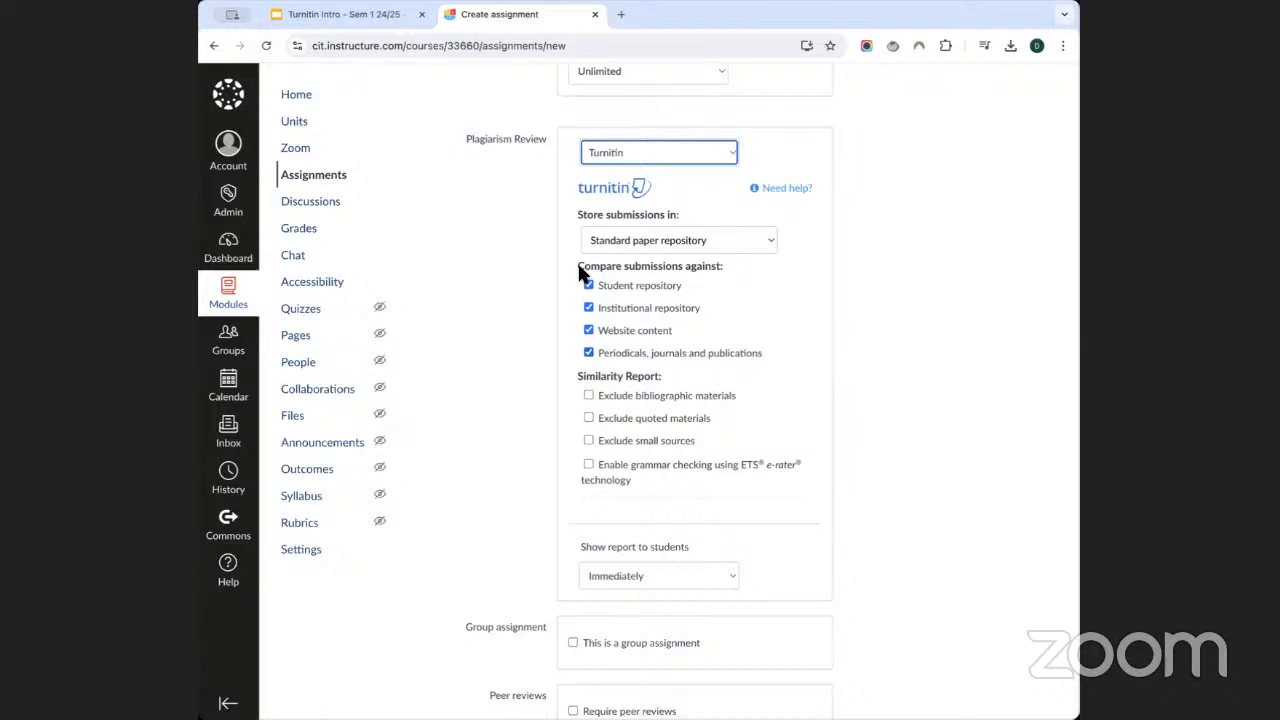
# Review the sources that submissions are compared against and the available submission storage options.
pyautogui.moveTo(578, 270); pyautogui.dragTo(679, 272)
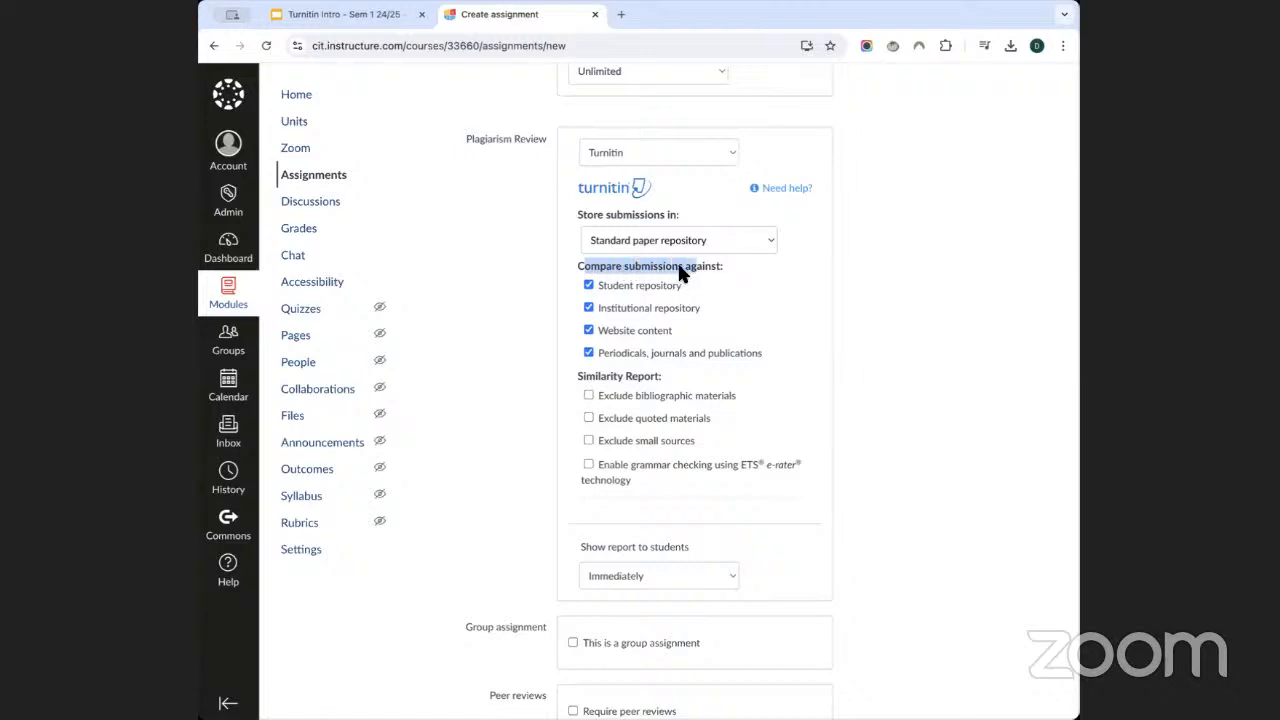
pyautogui.click(579, 263)
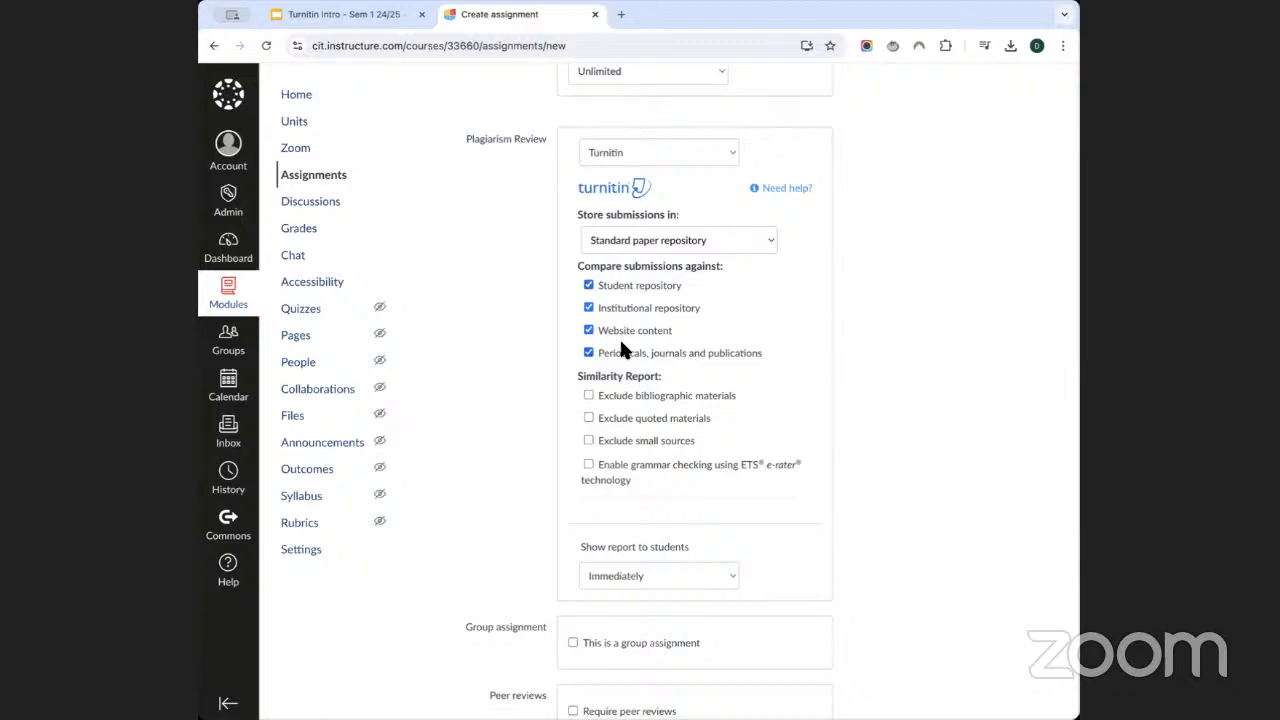
pyautogui.click(618, 241)
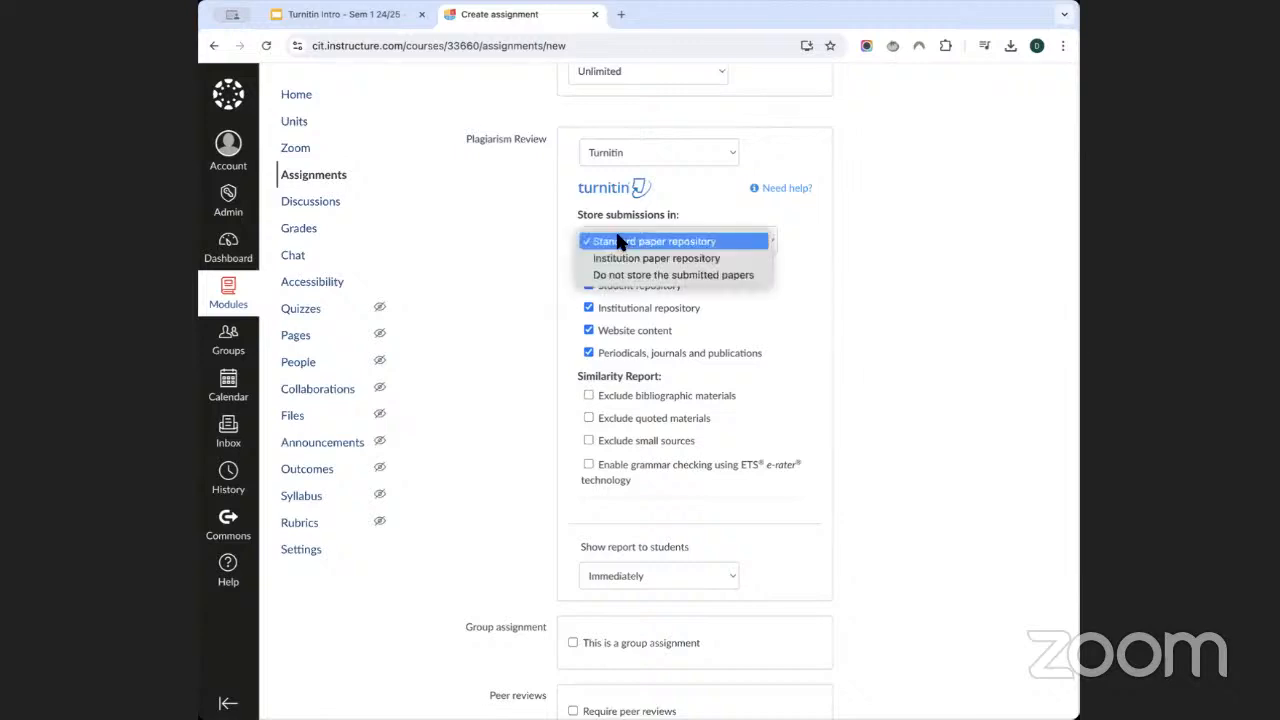
pyautogui.click(559, 235)
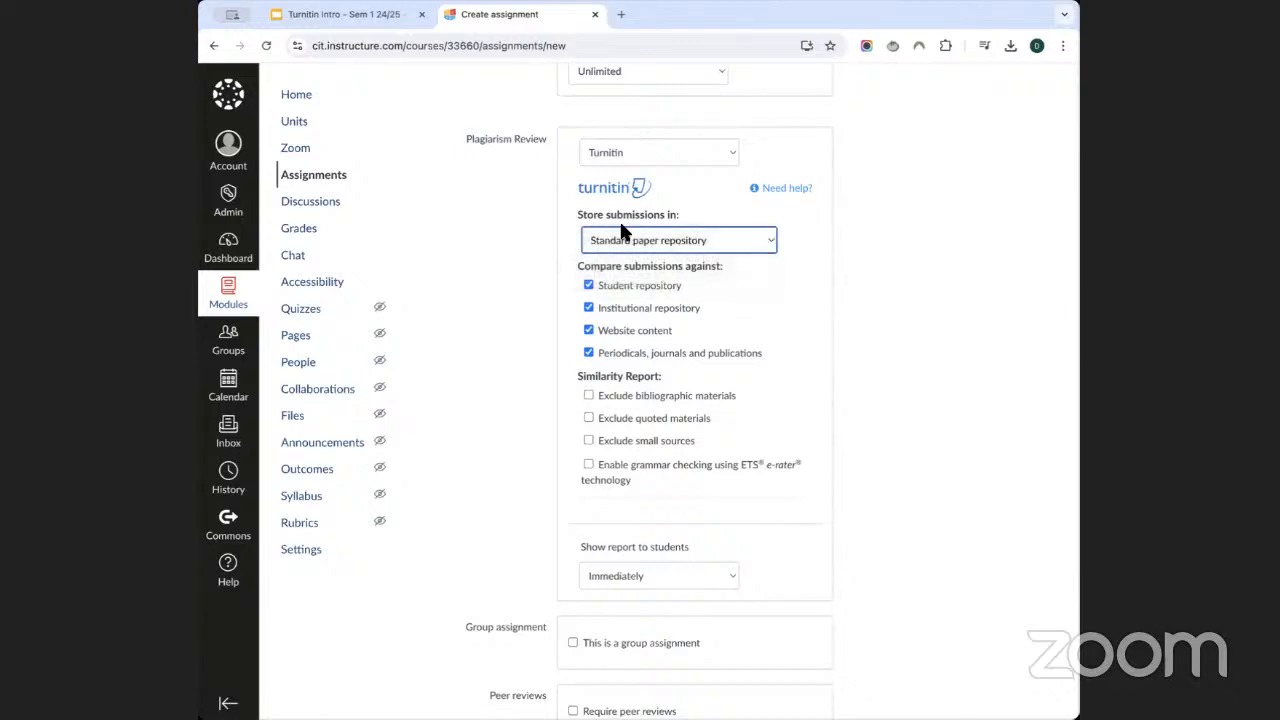
pyautogui.click(661, 232)
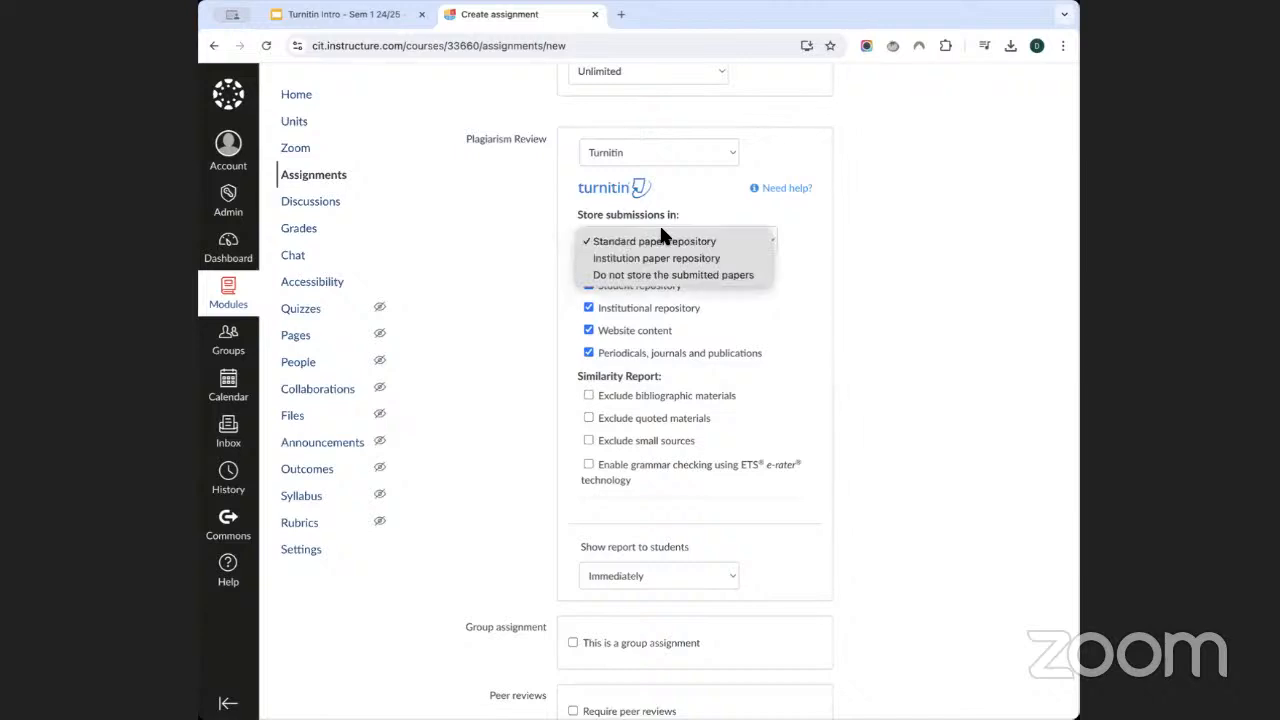
pyautogui.click(562, 213)
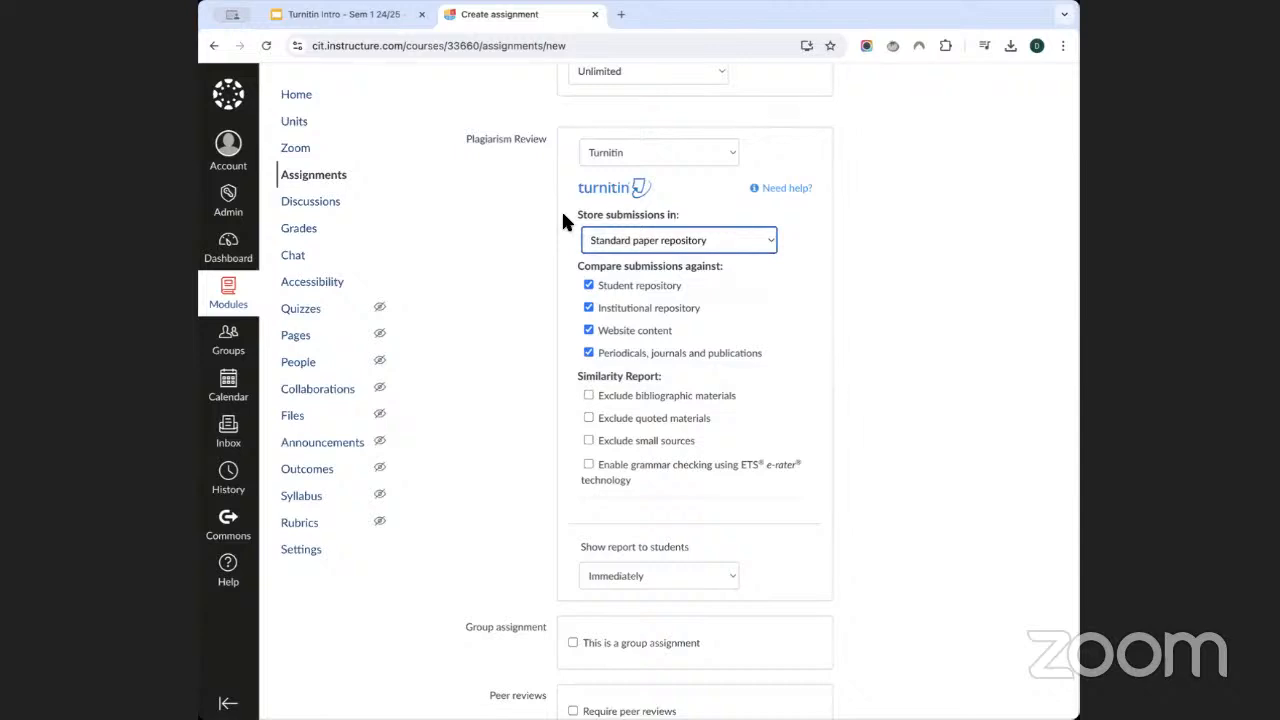
# Set the Turnitin submission storage to "Do not store the submitted papers" and review the alternatives.
pyautogui.click(642, 246)
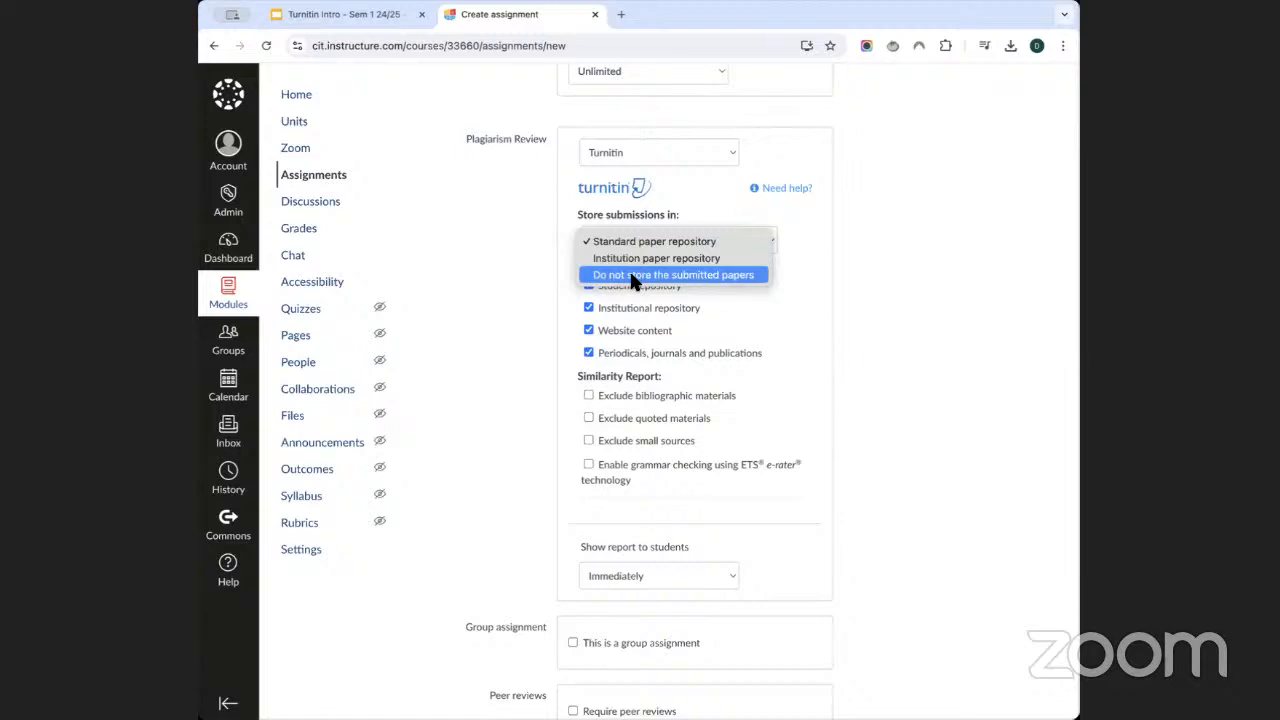
pyautogui.click(631, 275)
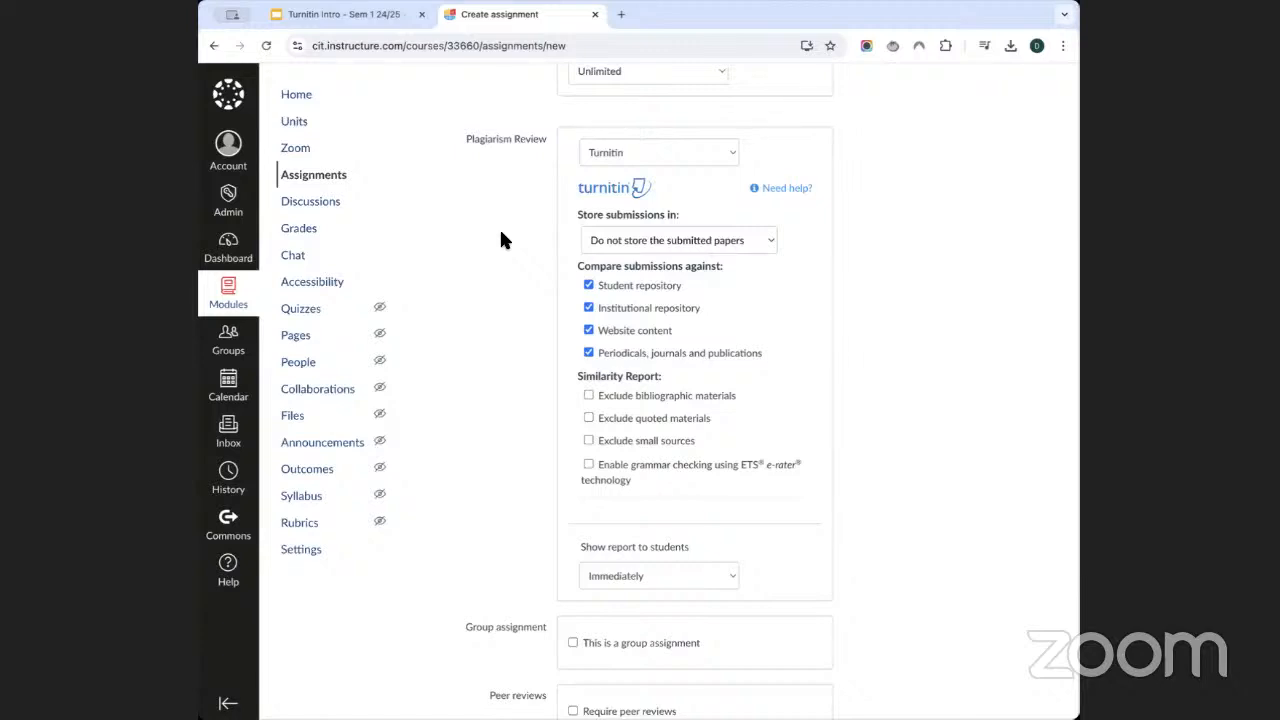
pyautogui.click(617, 247)
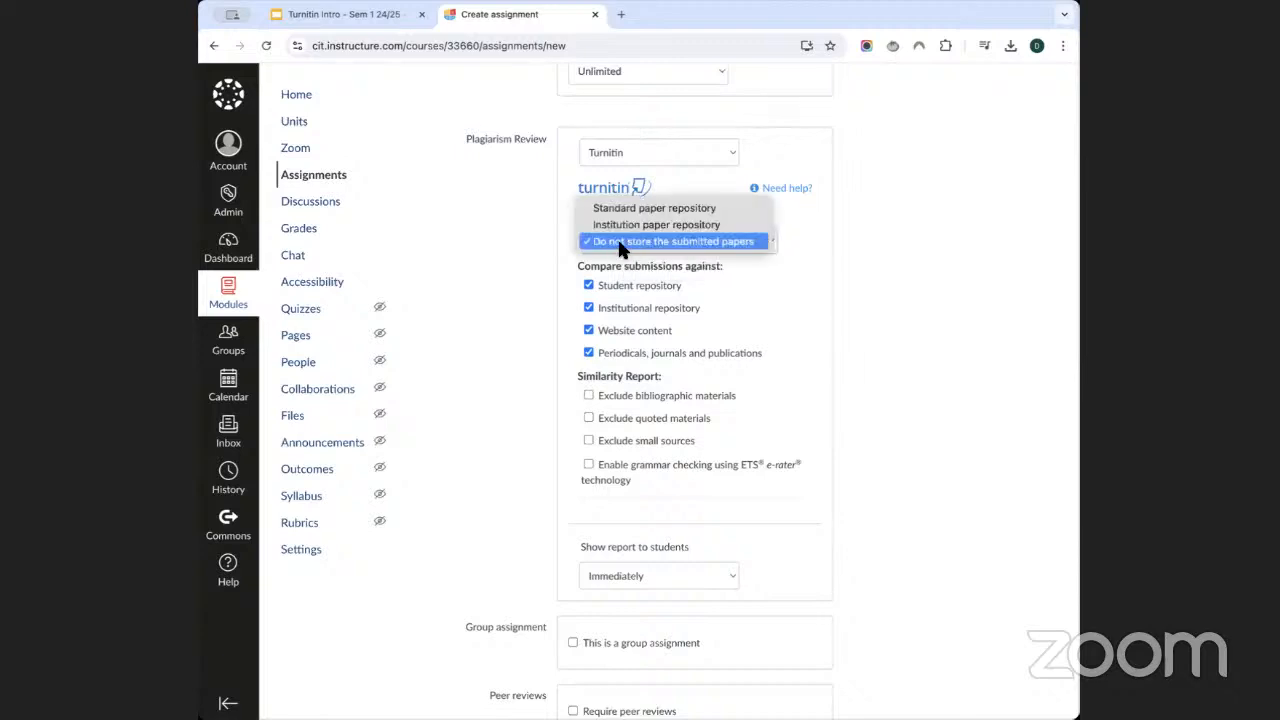
pyautogui.click(609, 243)
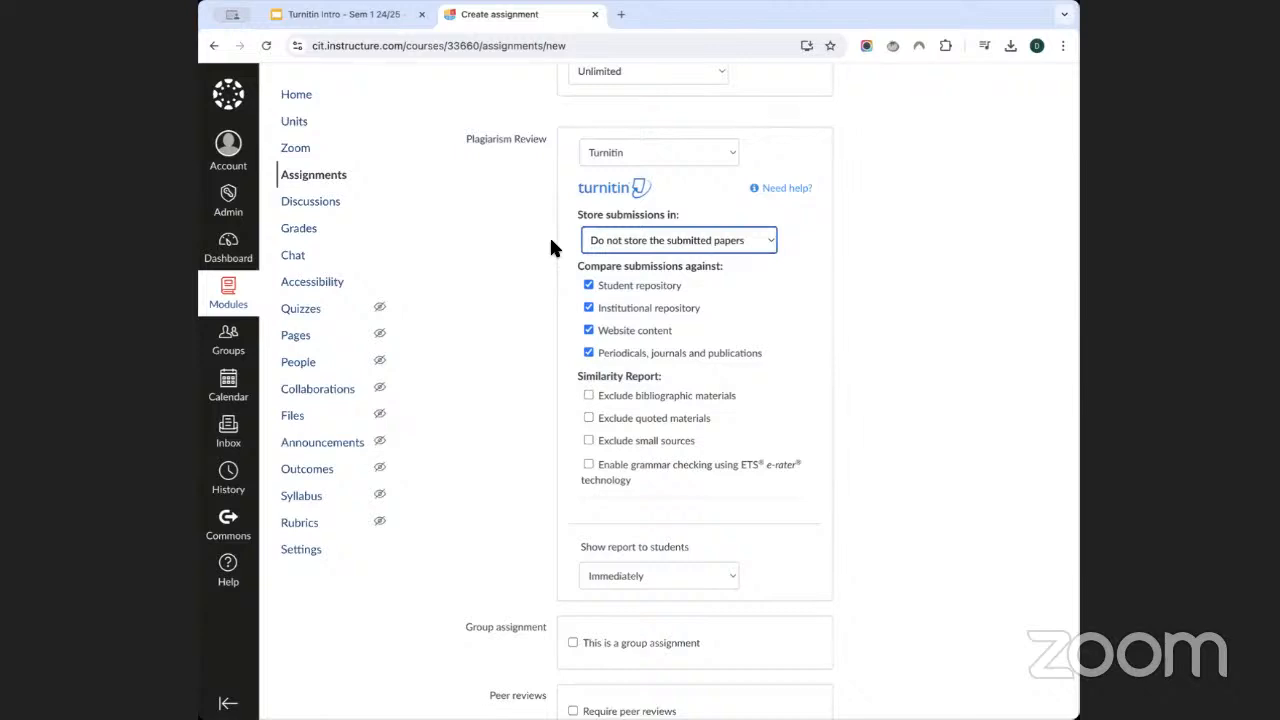
# Set the submission storage to Institution paper repository, and return it to Standard paper repository.
pyautogui.click(620, 240)
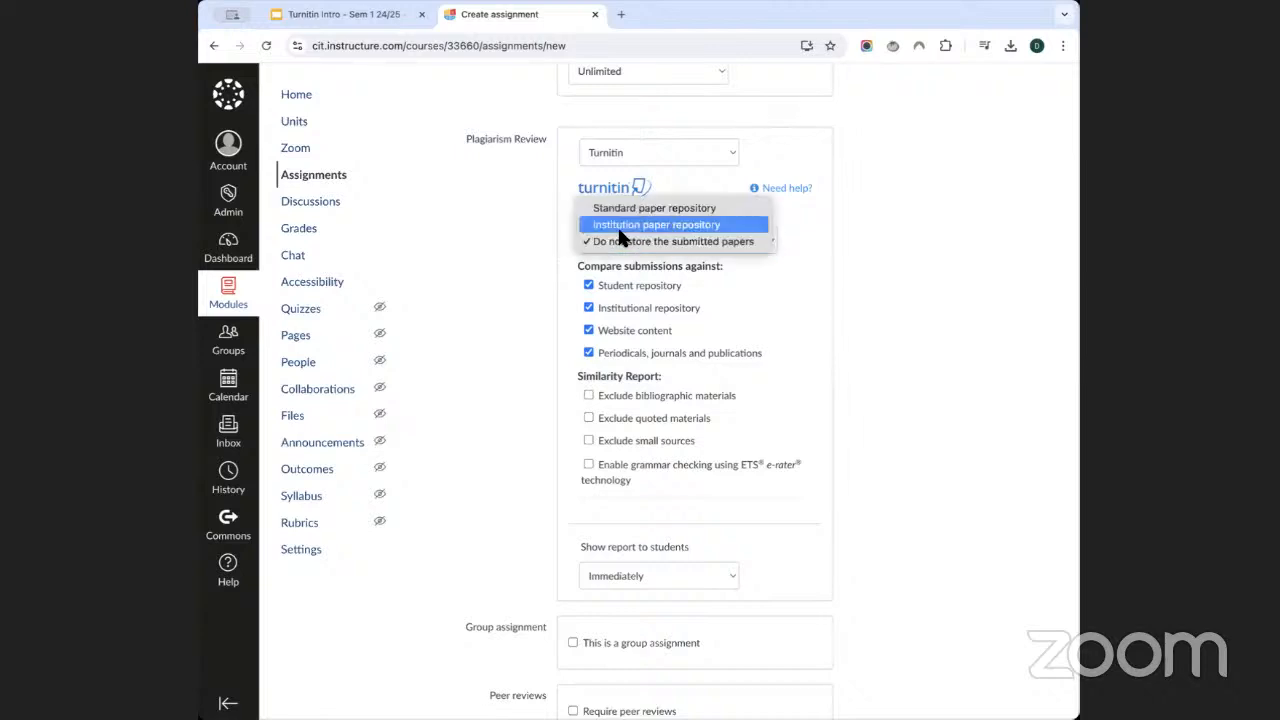
pyautogui.click(621, 226)
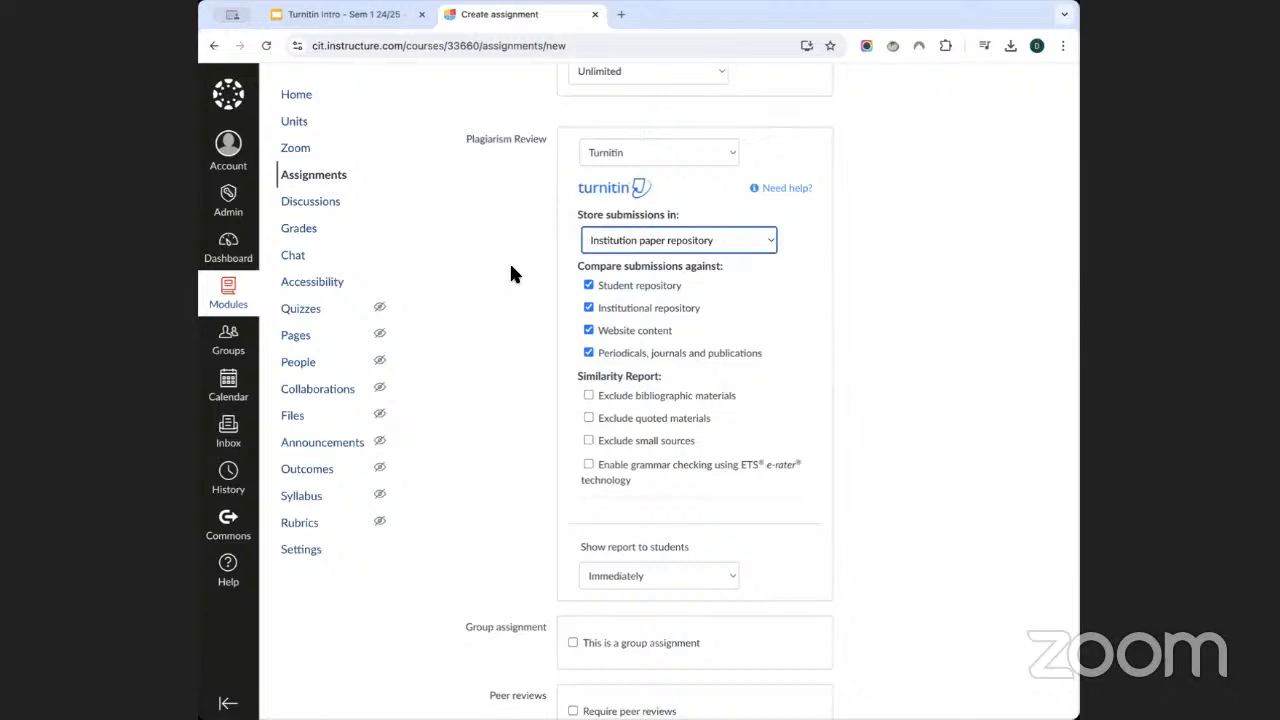
pyautogui.click(655, 241)
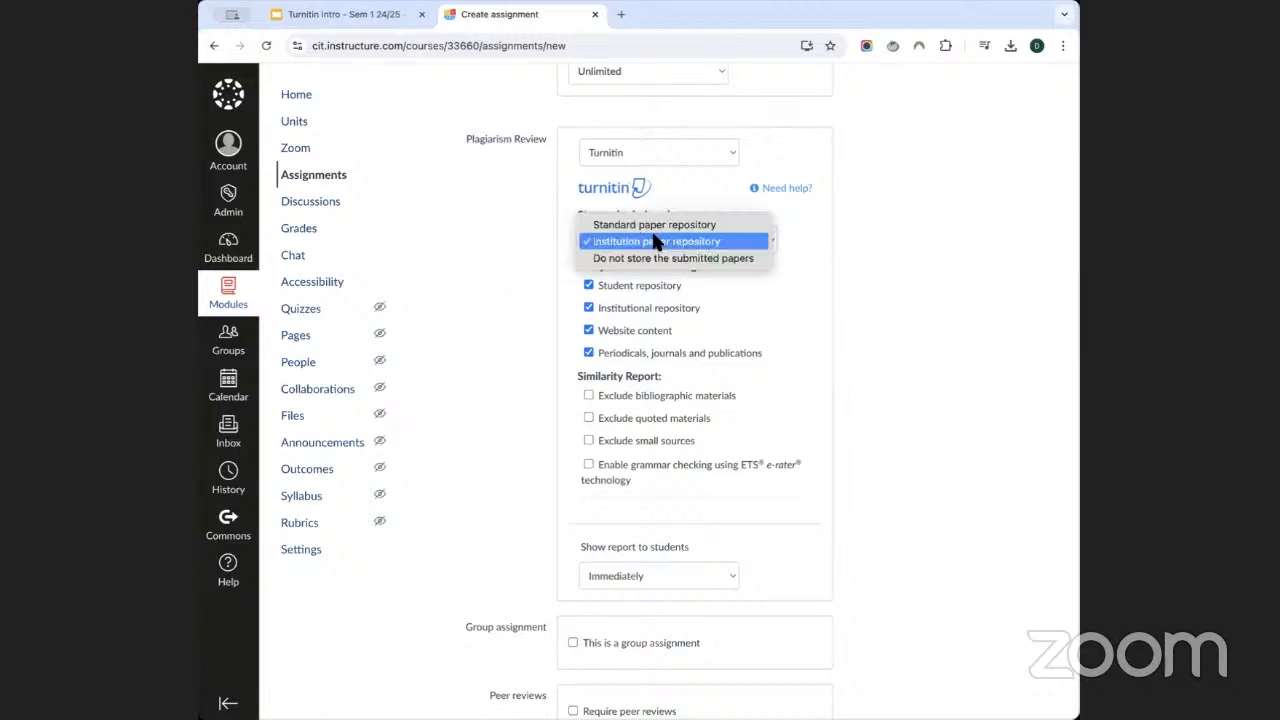
pyautogui.click(652, 225)
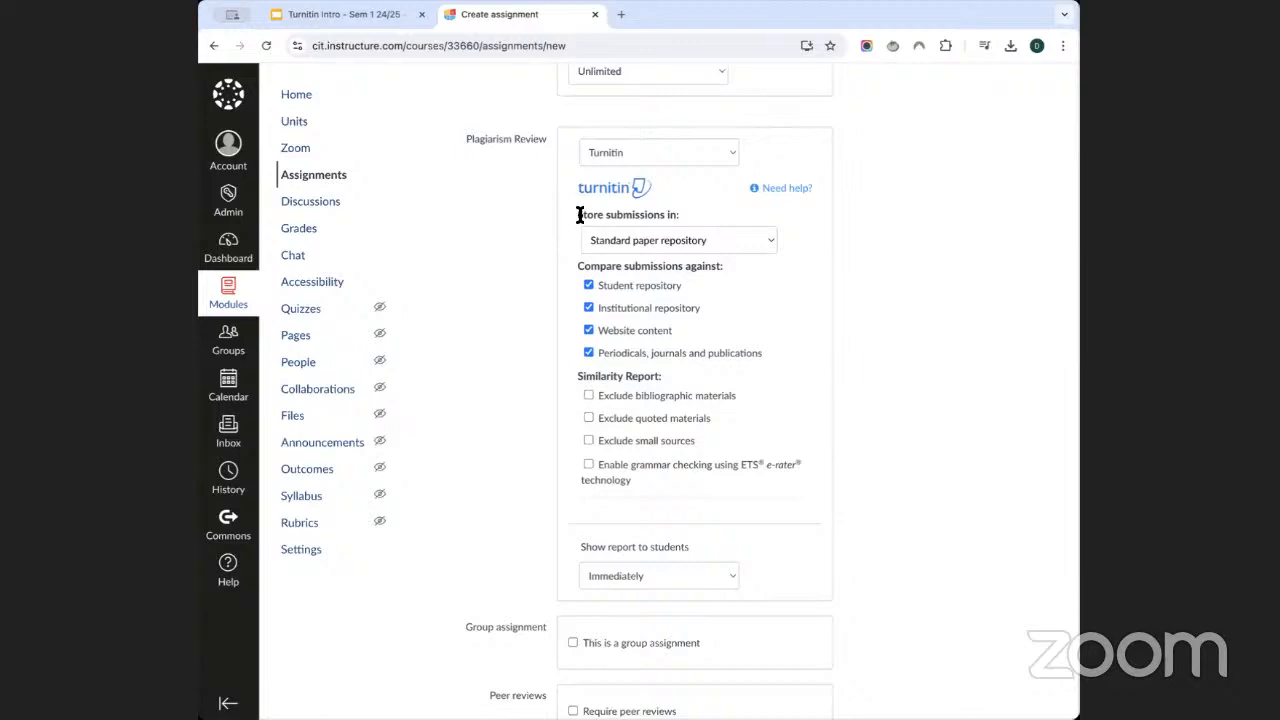
# Review the submission storage choices again, keeping Standard paper repository selected.
pyautogui.moveTo(580, 215); pyautogui.dragTo(660, 215)
pyautogui.click(650, 241)
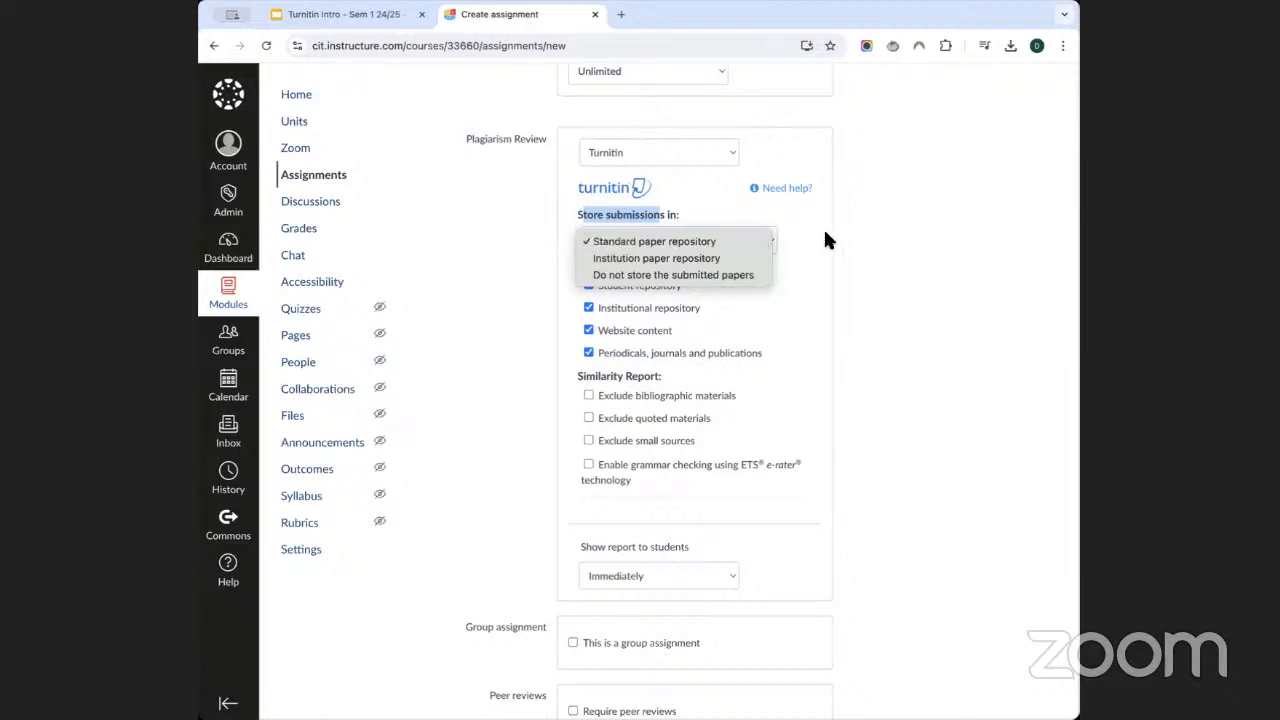
pyautogui.click(707, 248)
pyautogui.click(695, 247)
pyautogui.click(535, 263)
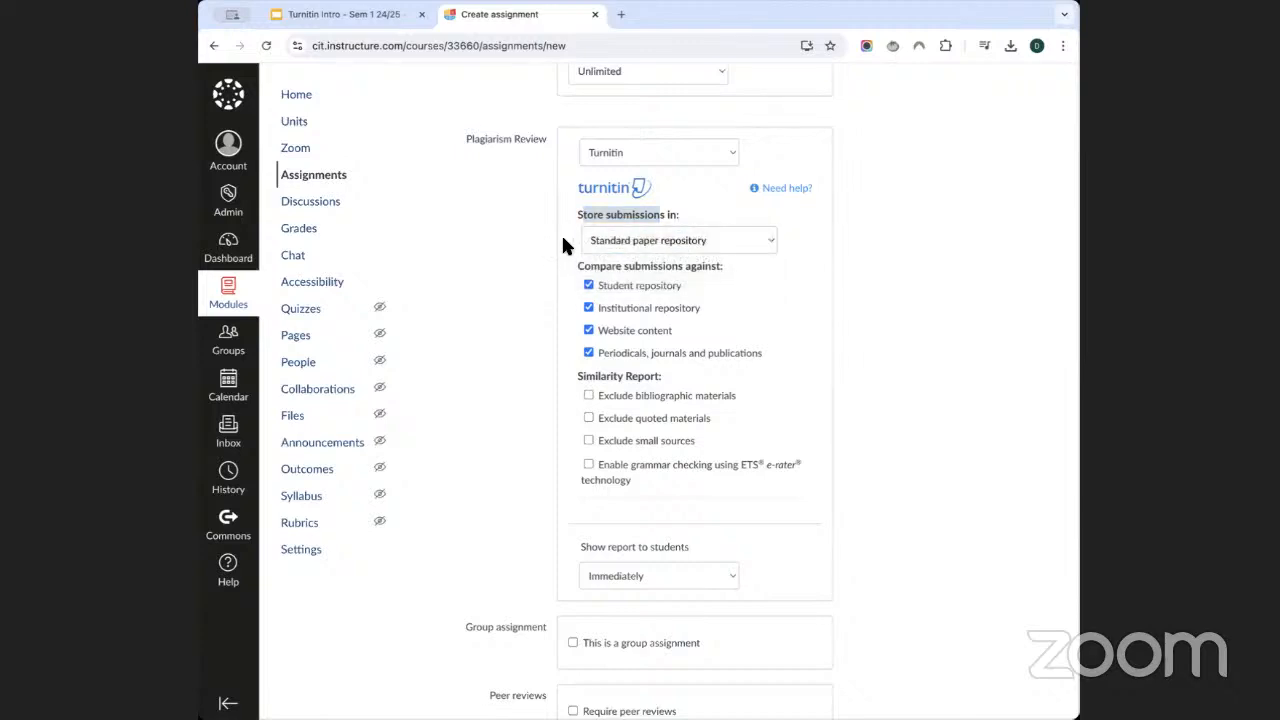
# Enable the similarity report exclusions for bibliographic materials, quoted materials and small sources, and turn them off again.
pyautogui.scroll(-3, 563, 242)
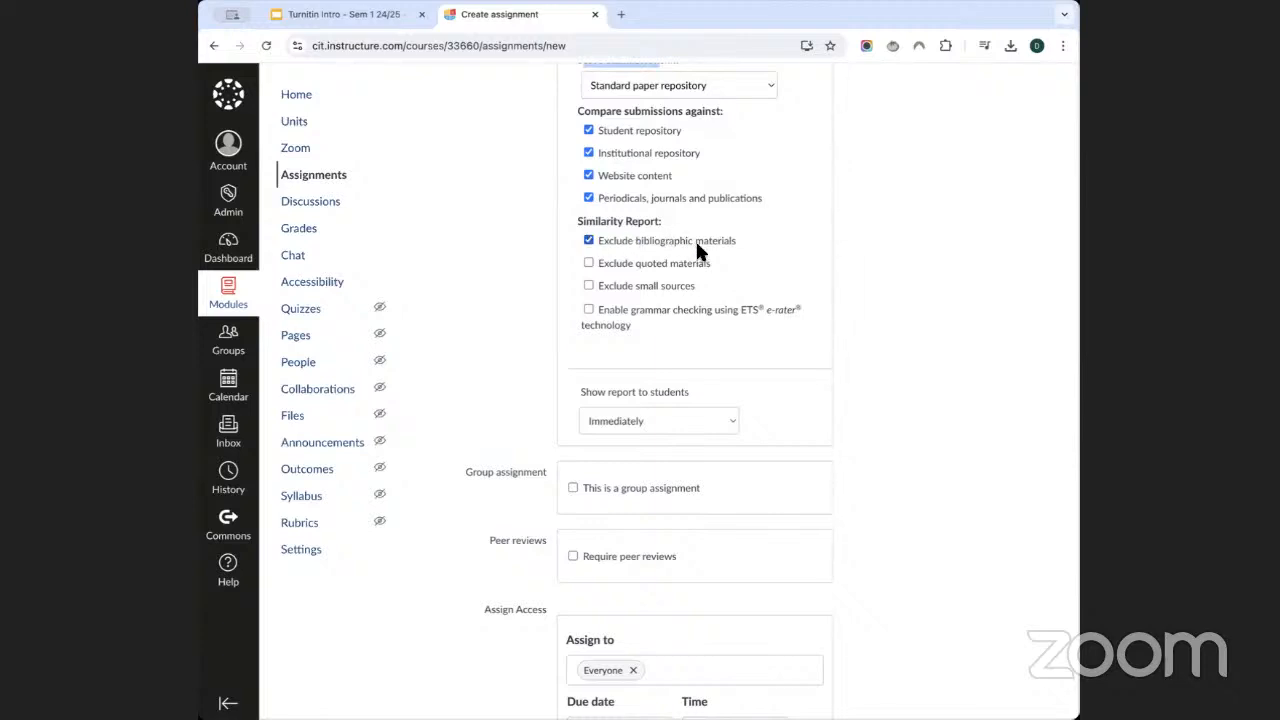
pyautogui.click(621, 264)
pyautogui.click(614, 279)
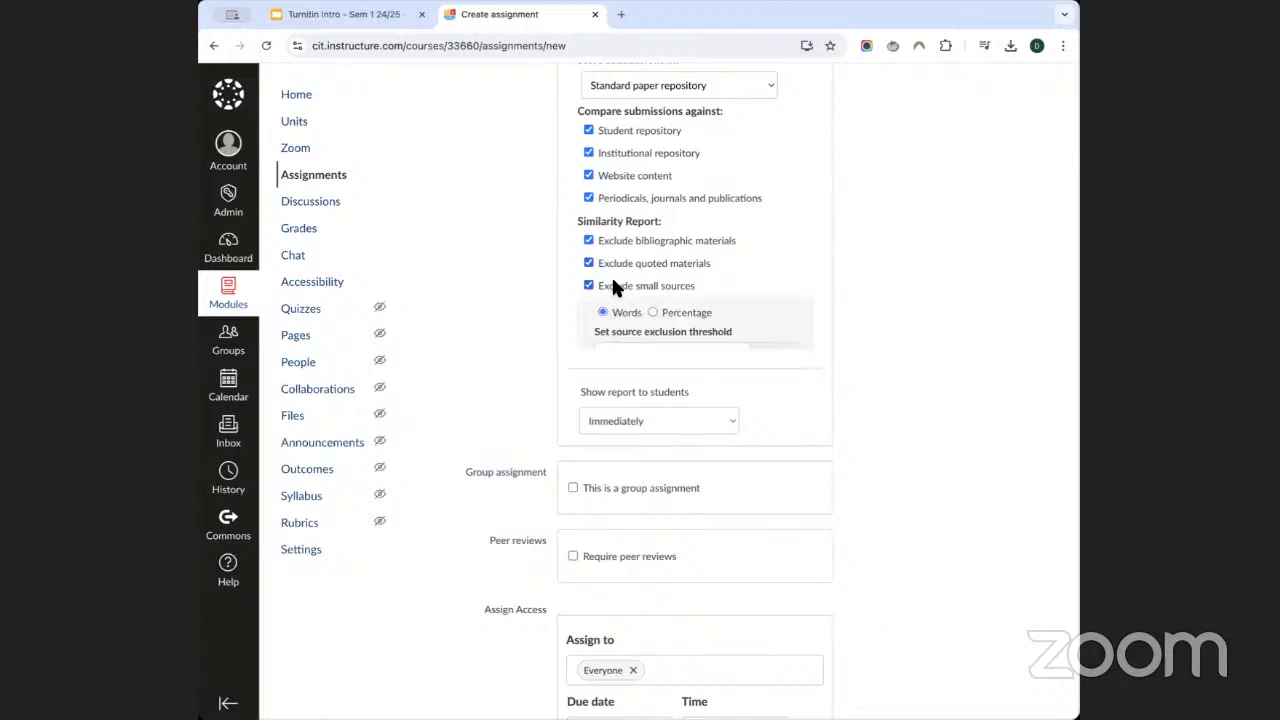
pyautogui.click(613, 286)
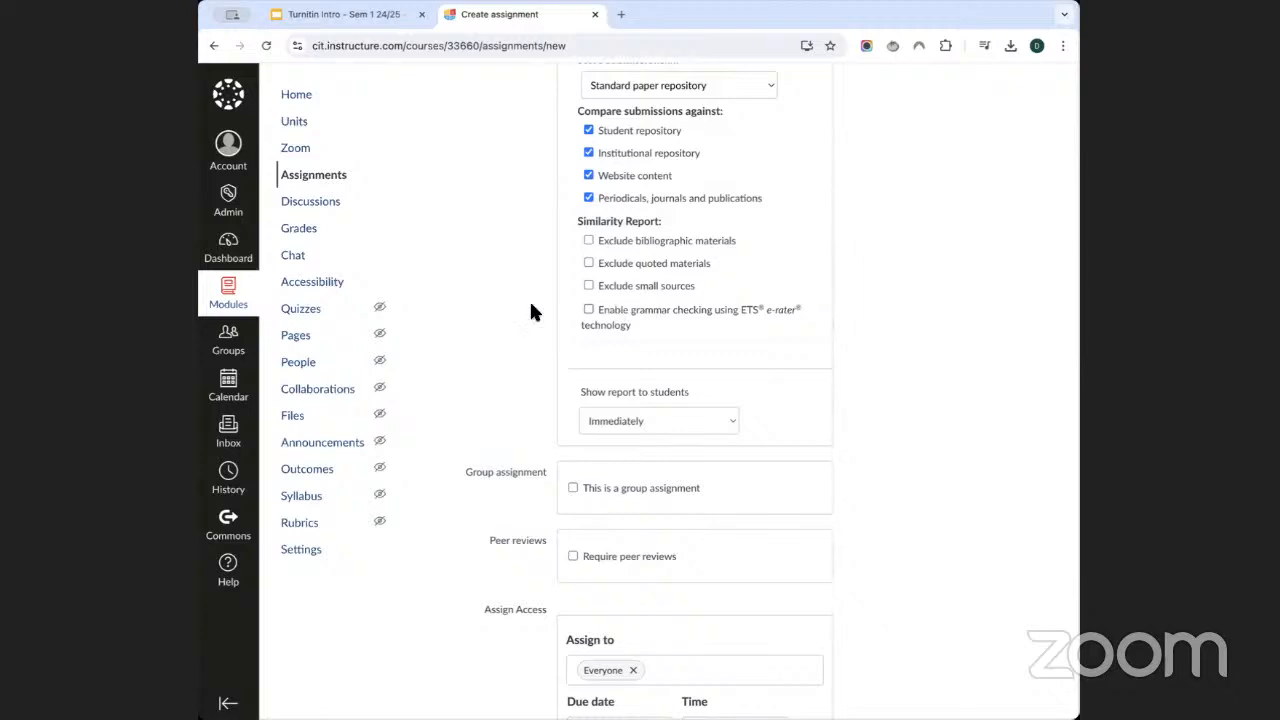
pyautogui.scroll(-2, 523, 299)
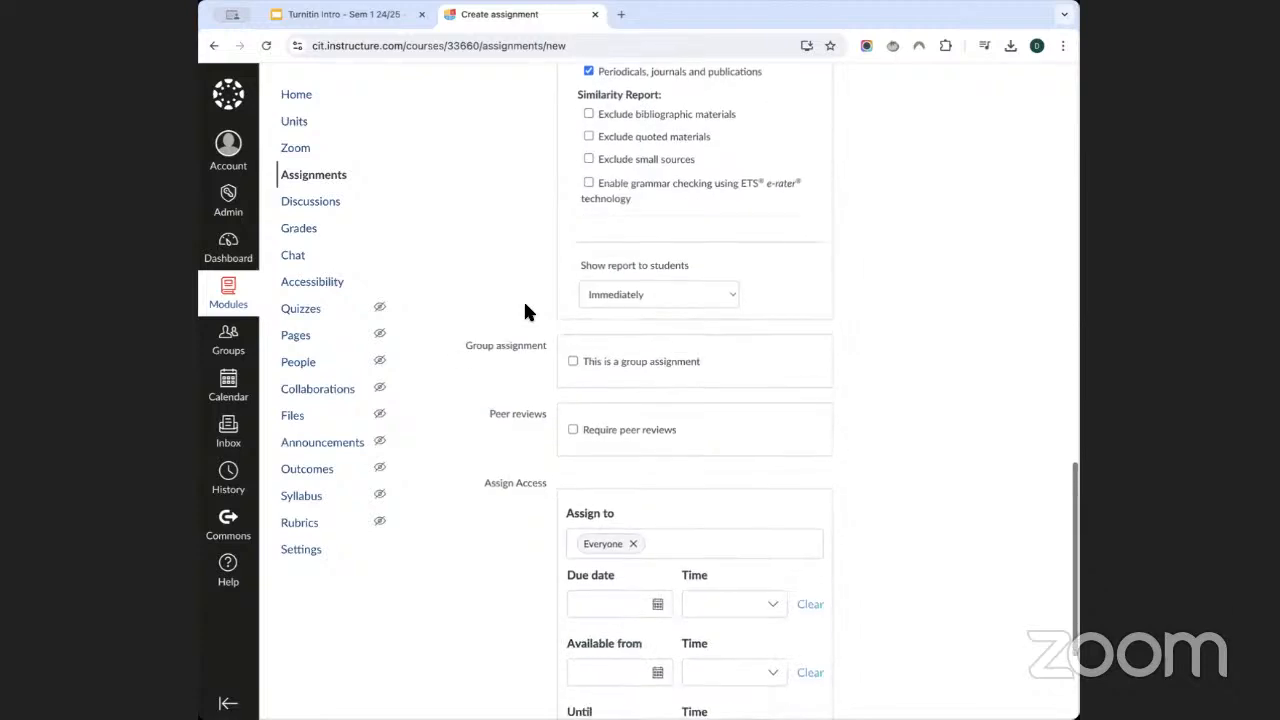
# Keep the report shown to students Immediately, and set everyone's due date to 22 Sep 2024.
pyautogui.click(659, 297)
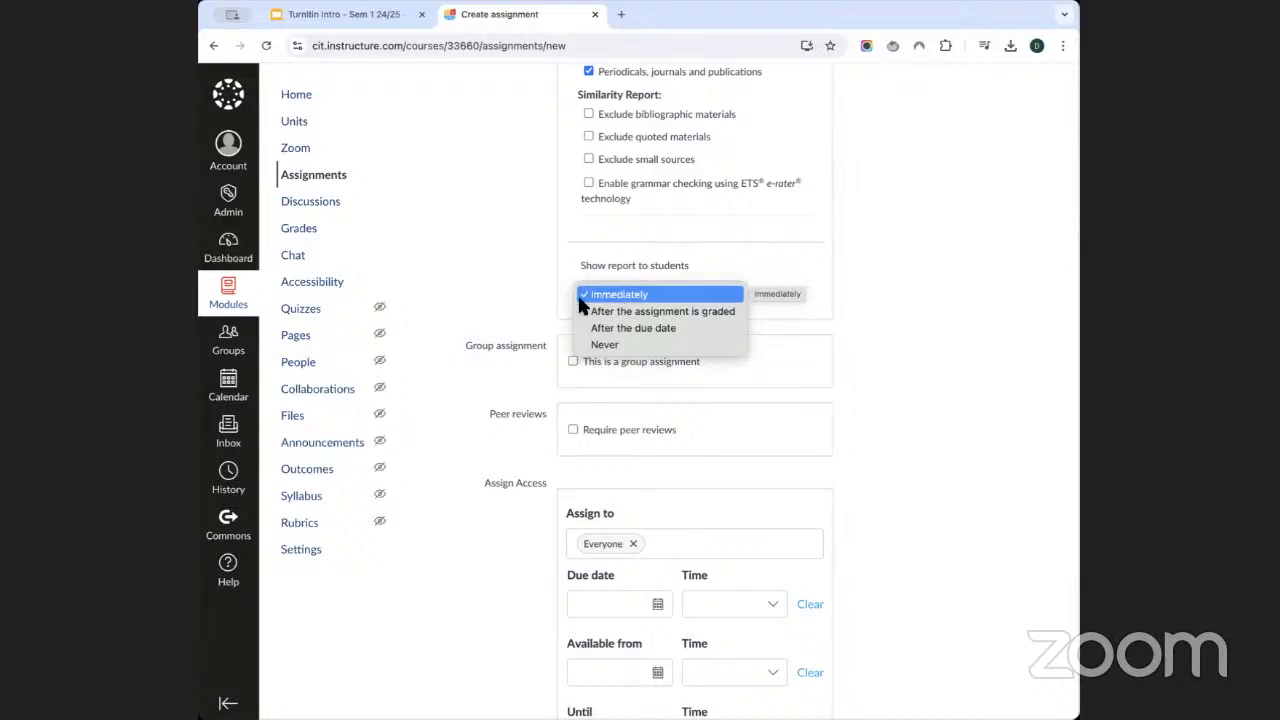
pyautogui.click(618, 296)
pyautogui.scroll(-3, 545, 290)
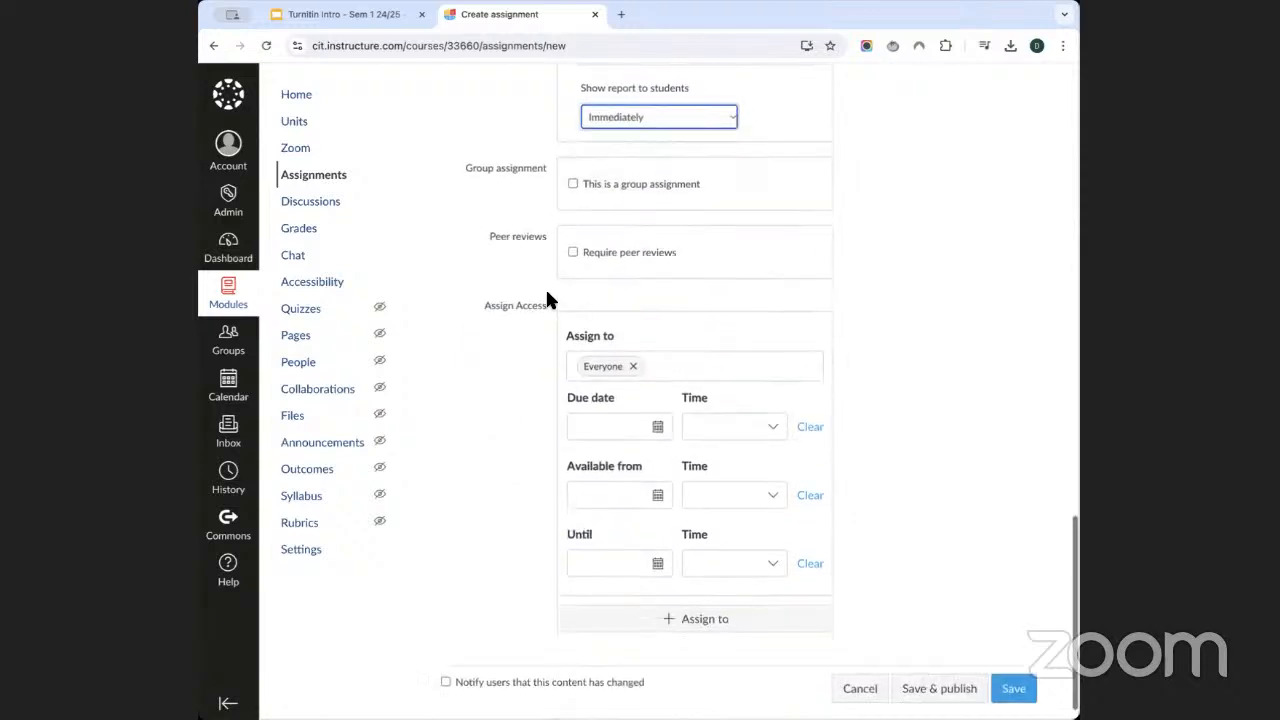
pyautogui.click(616, 428)
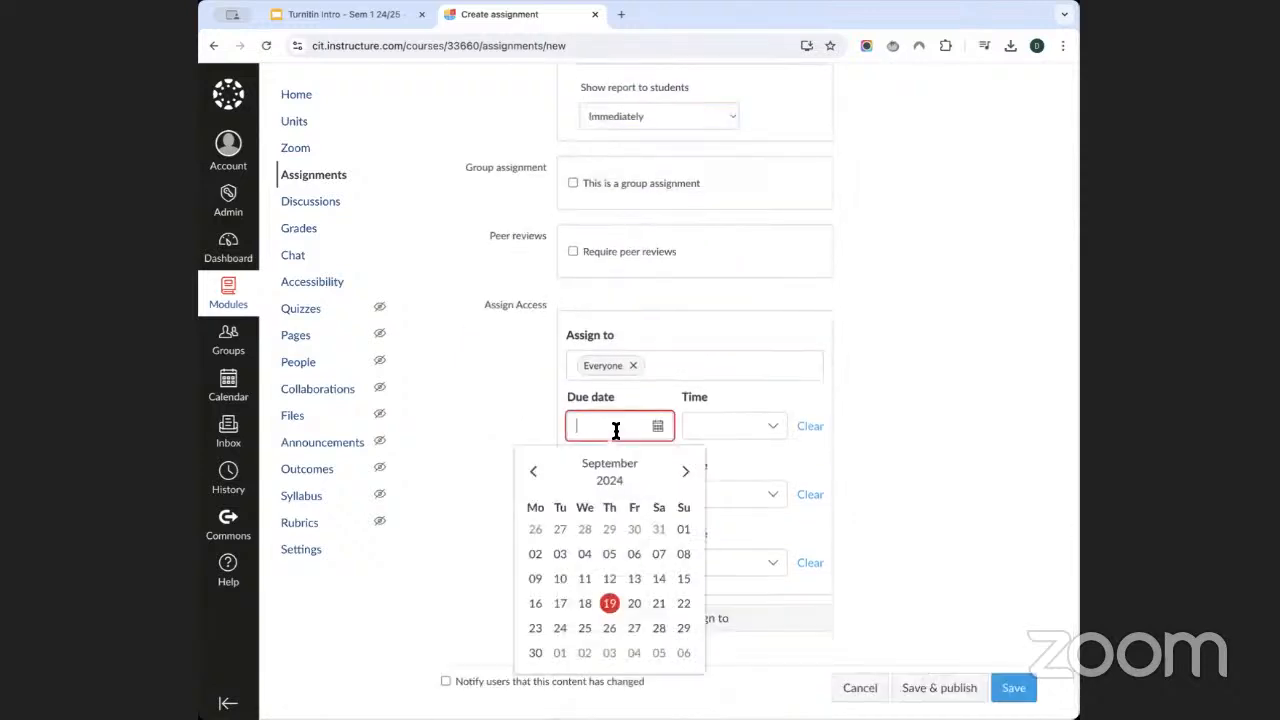
pyautogui.click(682, 603)
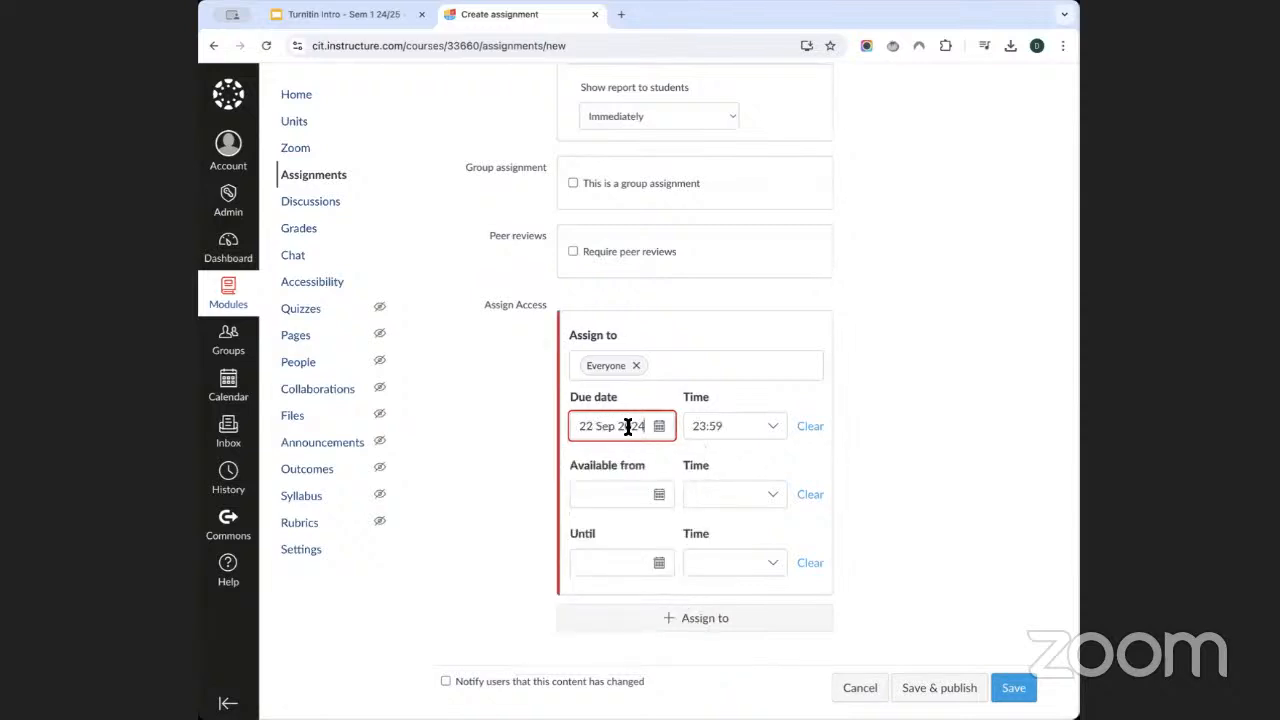
# Switch the report visibility for students between After the assignment is graded and Immediately twice, ending on Immediately.
pyautogui.scroll(2, 629, 428)
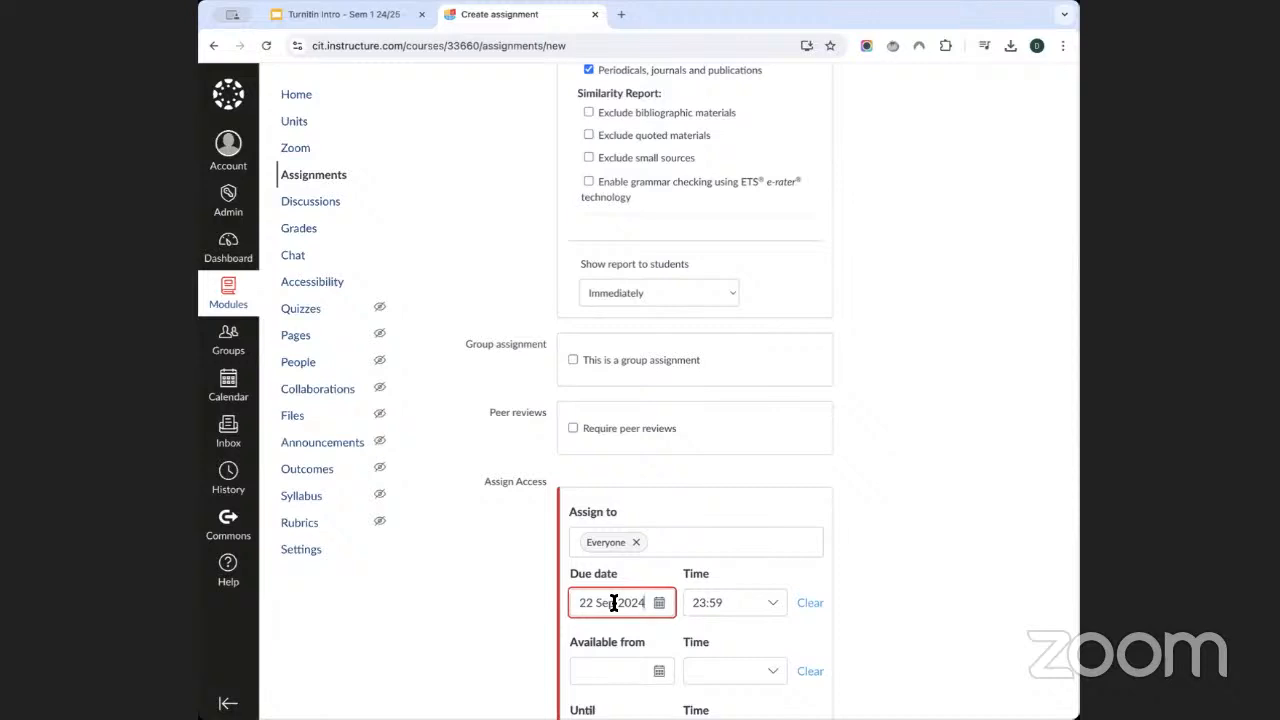
pyautogui.click(667, 299)
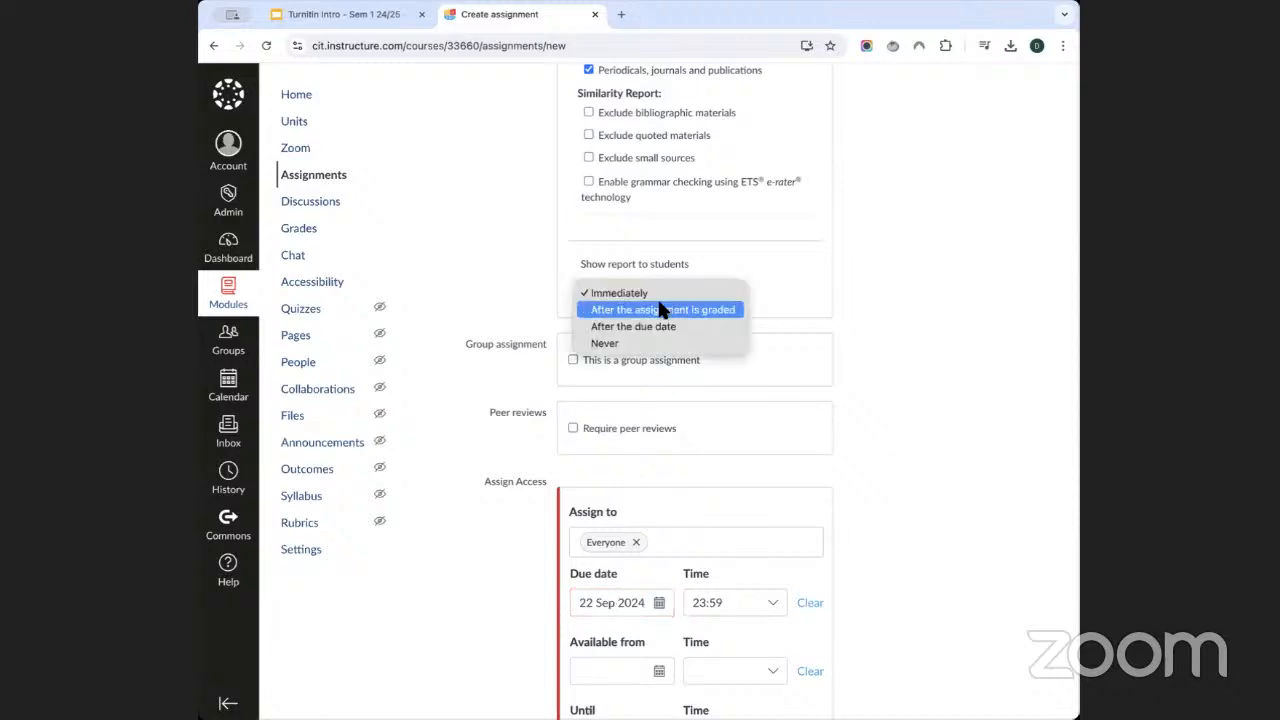
pyautogui.click(660, 310)
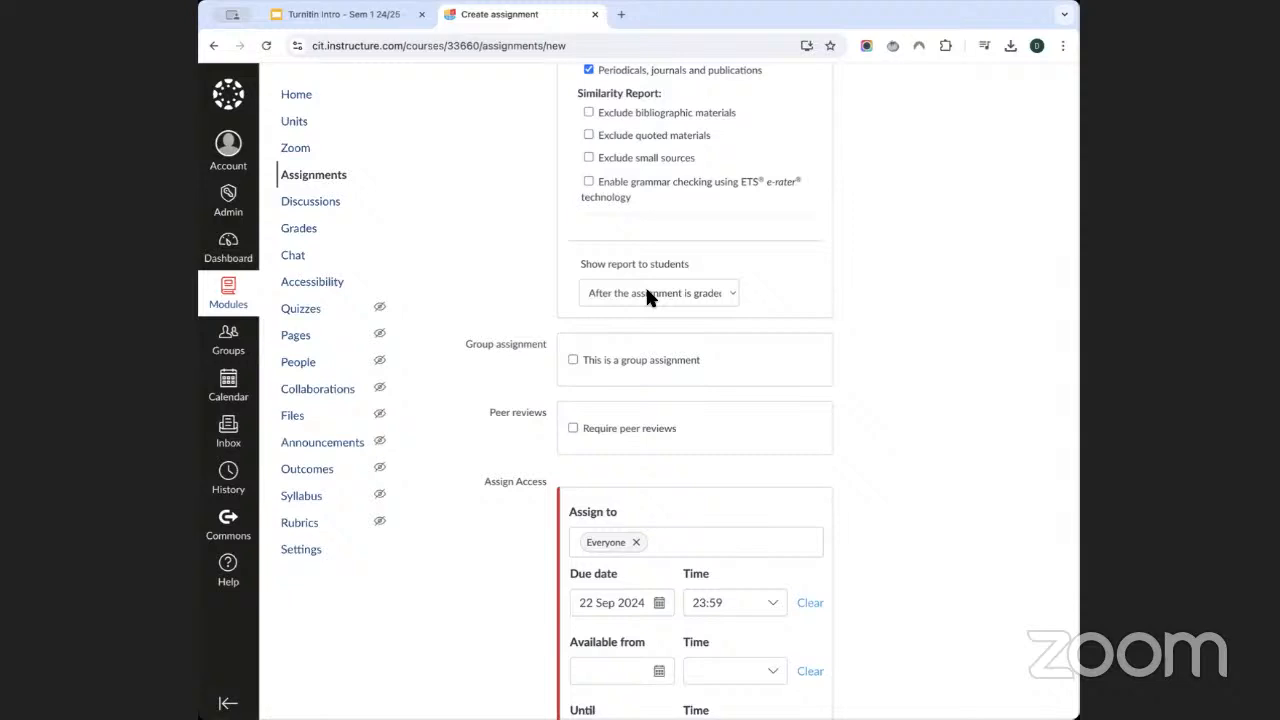
pyautogui.click(646, 291)
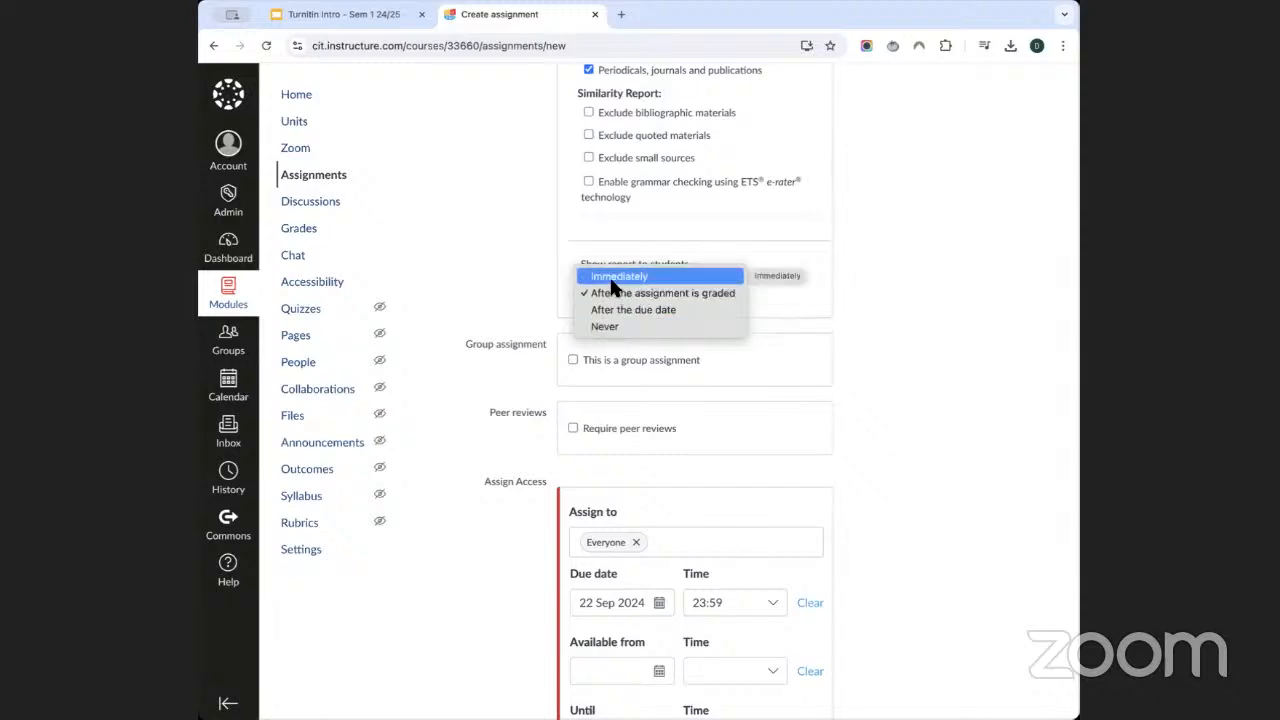
pyautogui.click(612, 277)
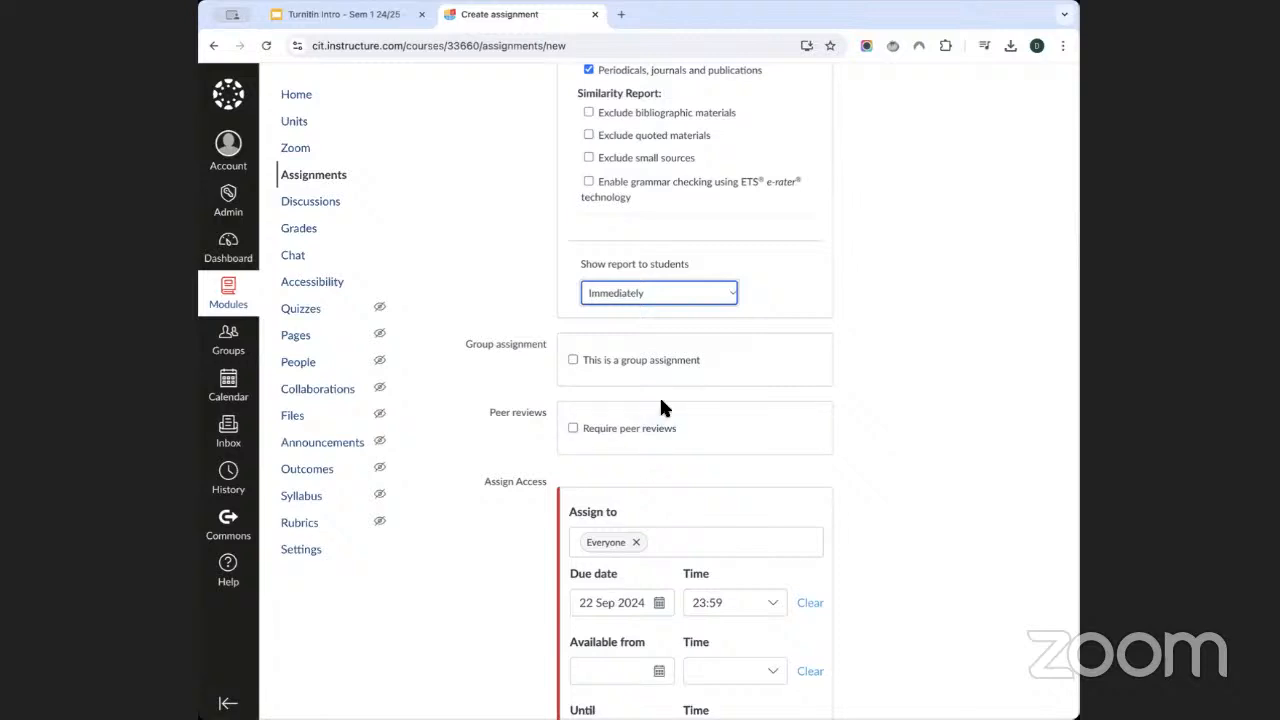
pyautogui.click(650, 295)
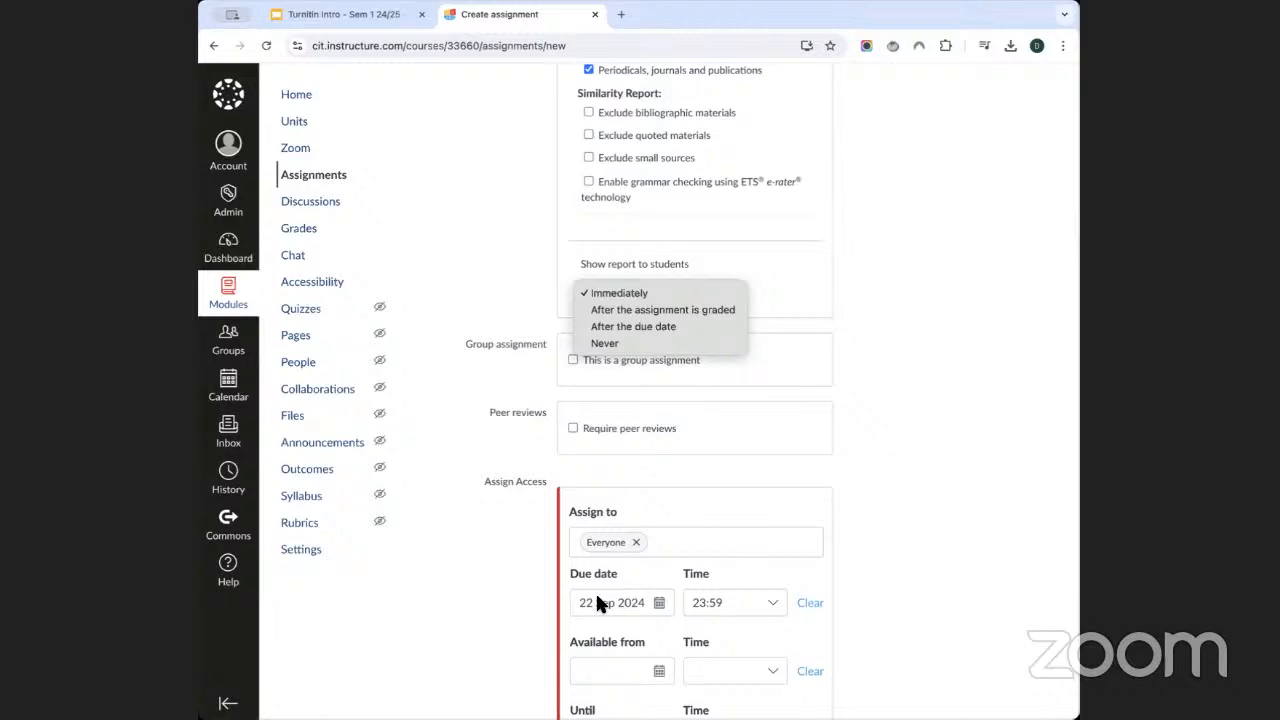
pyautogui.click(680, 310)
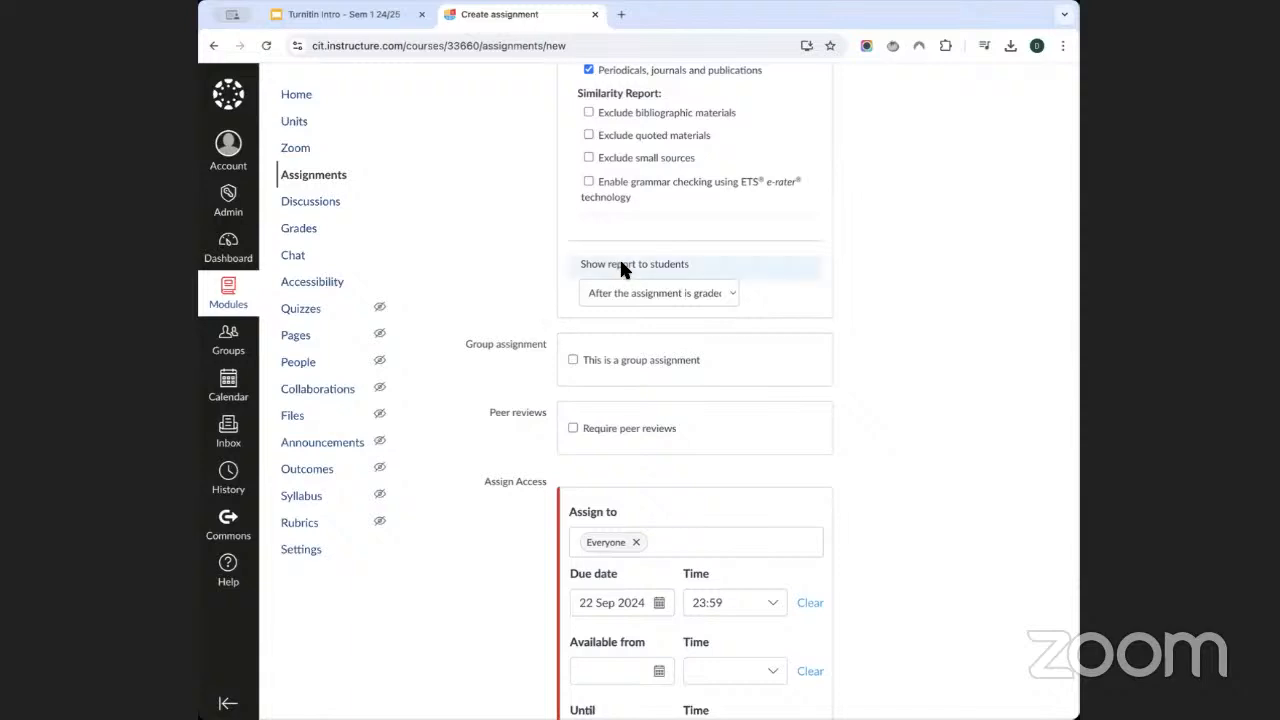
pyautogui.click(619, 285)
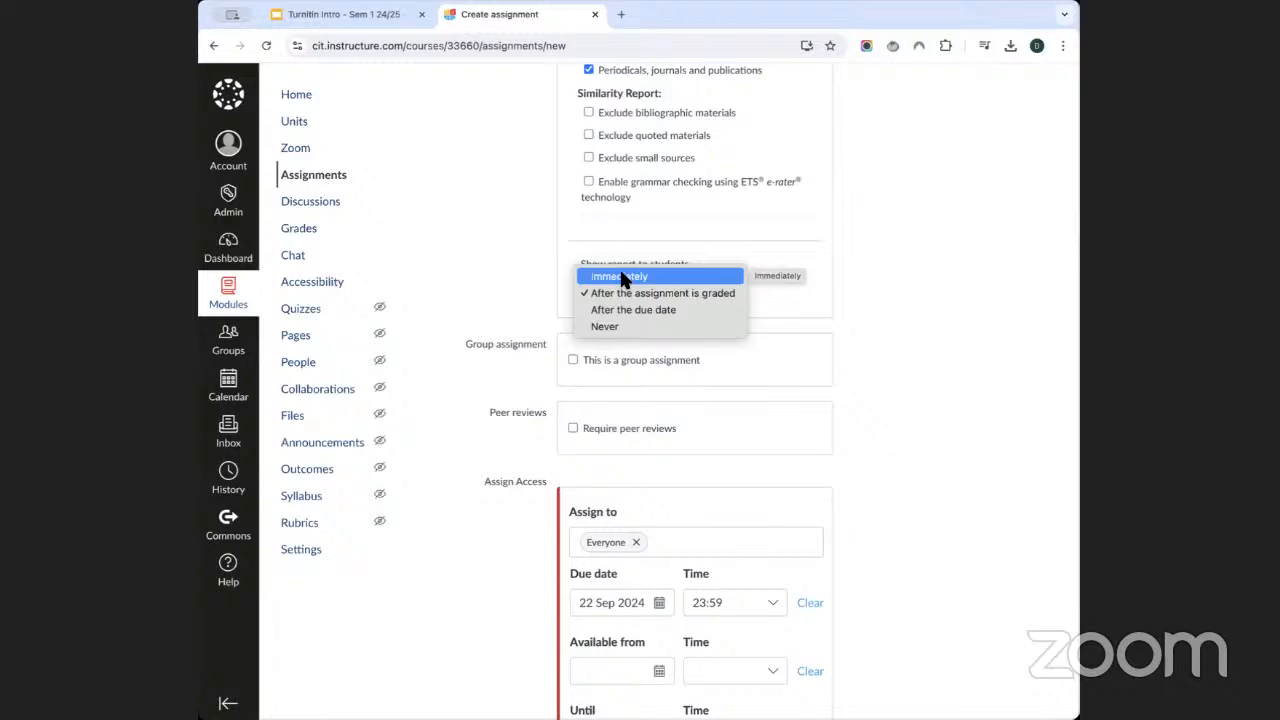
pyautogui.click(620, 273)
# Review the submission settings, the Turnitin storage choices and the report visibility choices, keeping Standard paper repository and Immediately selected.
pyautogui.scroll(3, 515, 260)
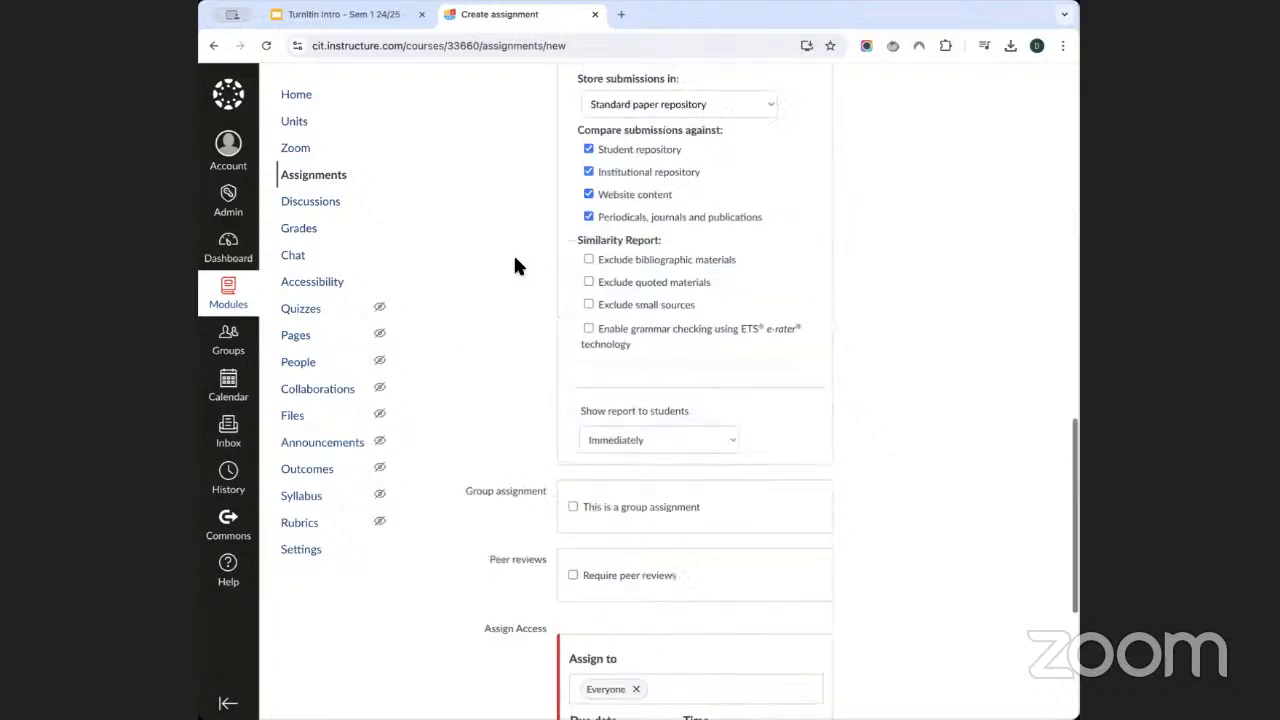
pyautogui.scroll(3, 515, 266)
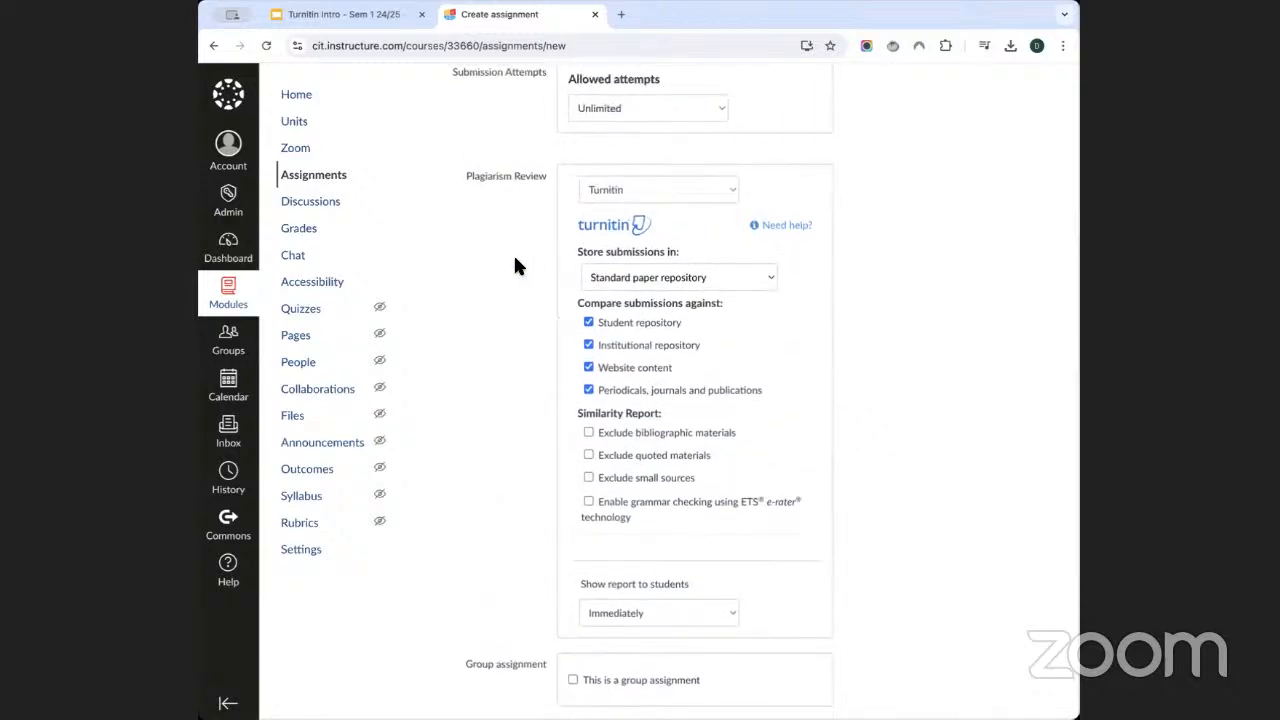
pyautogui.scroll(6, 515, 262)
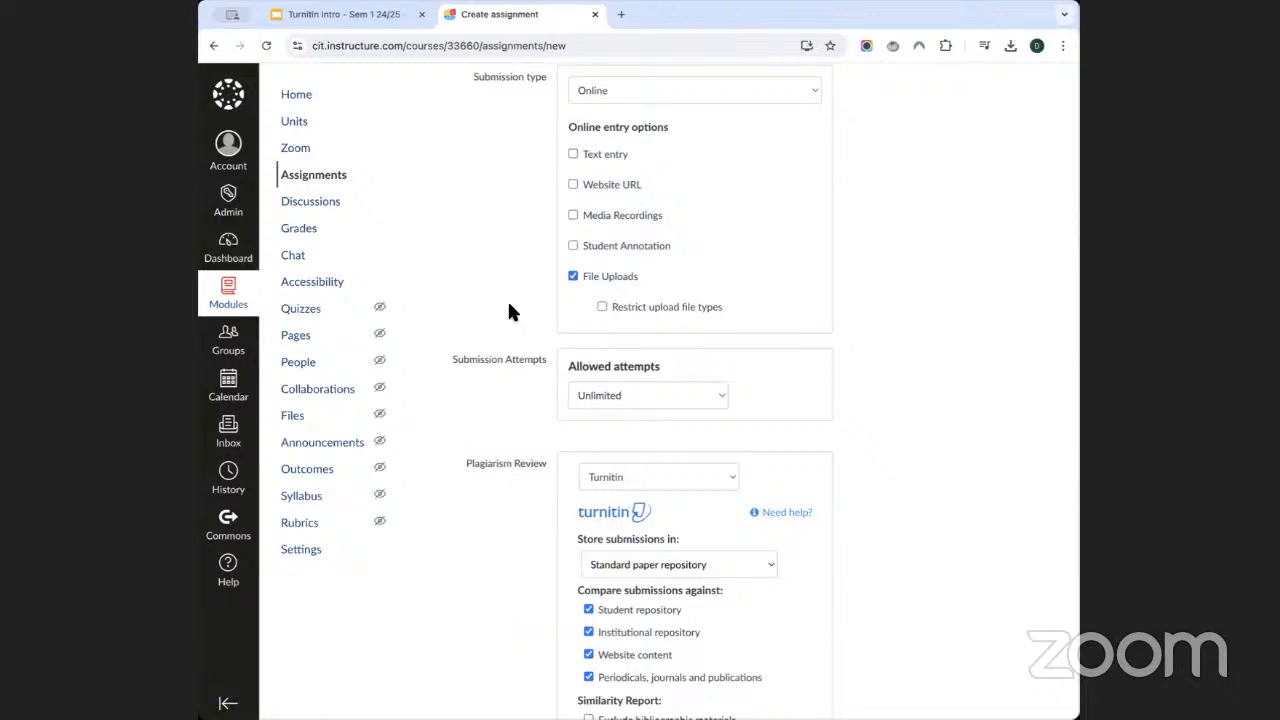
pyautogui.scroll(-5, 507, 298)
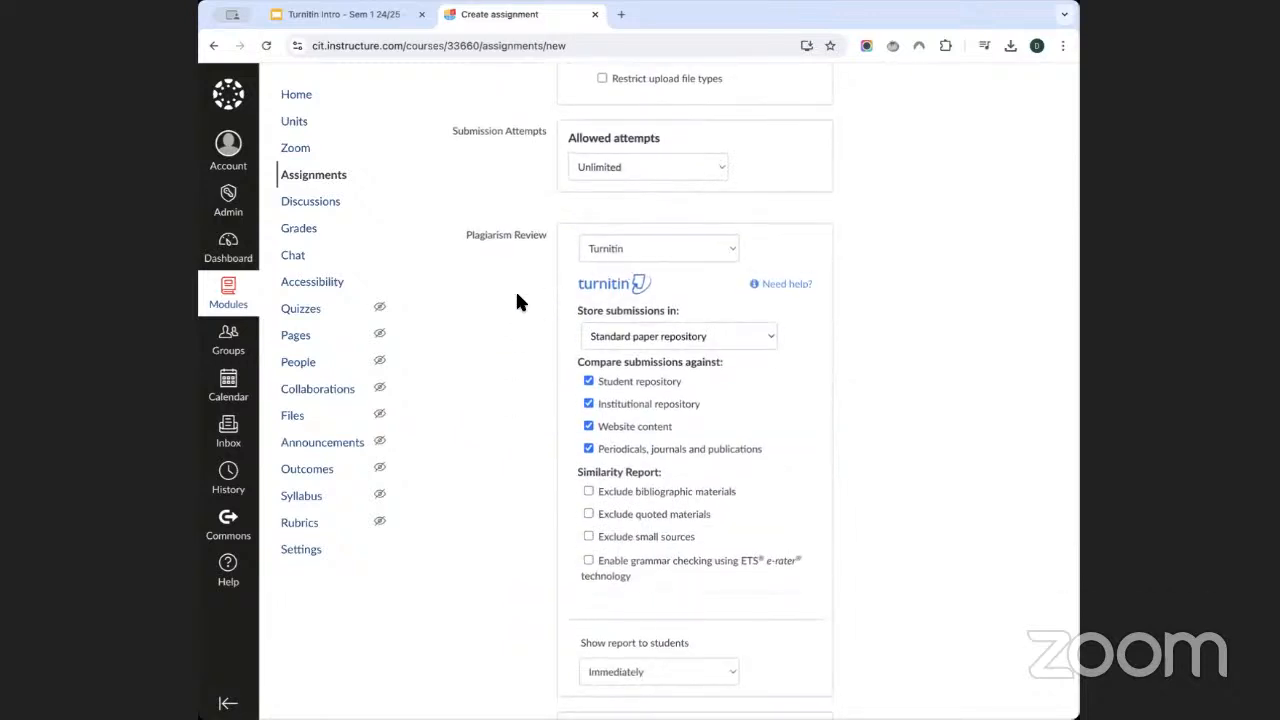
pyautogui.scroll(-3, 517, 300)
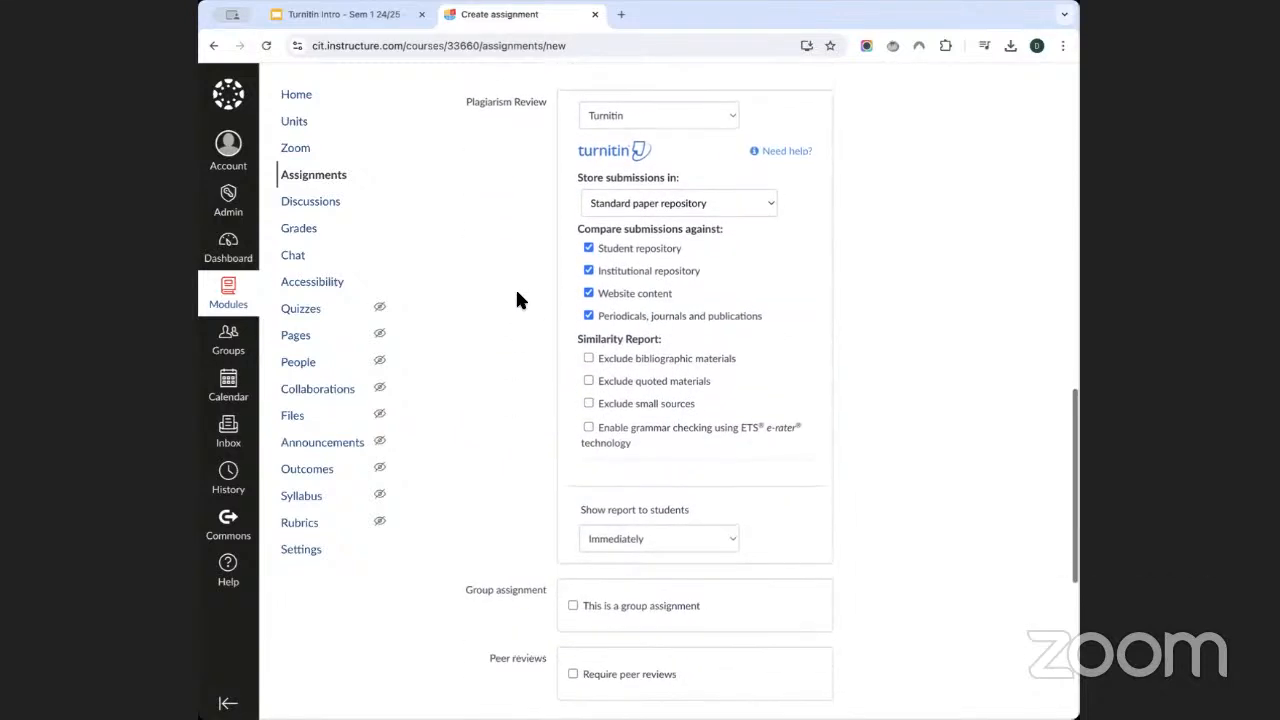
pyautogui.click(627, 203)
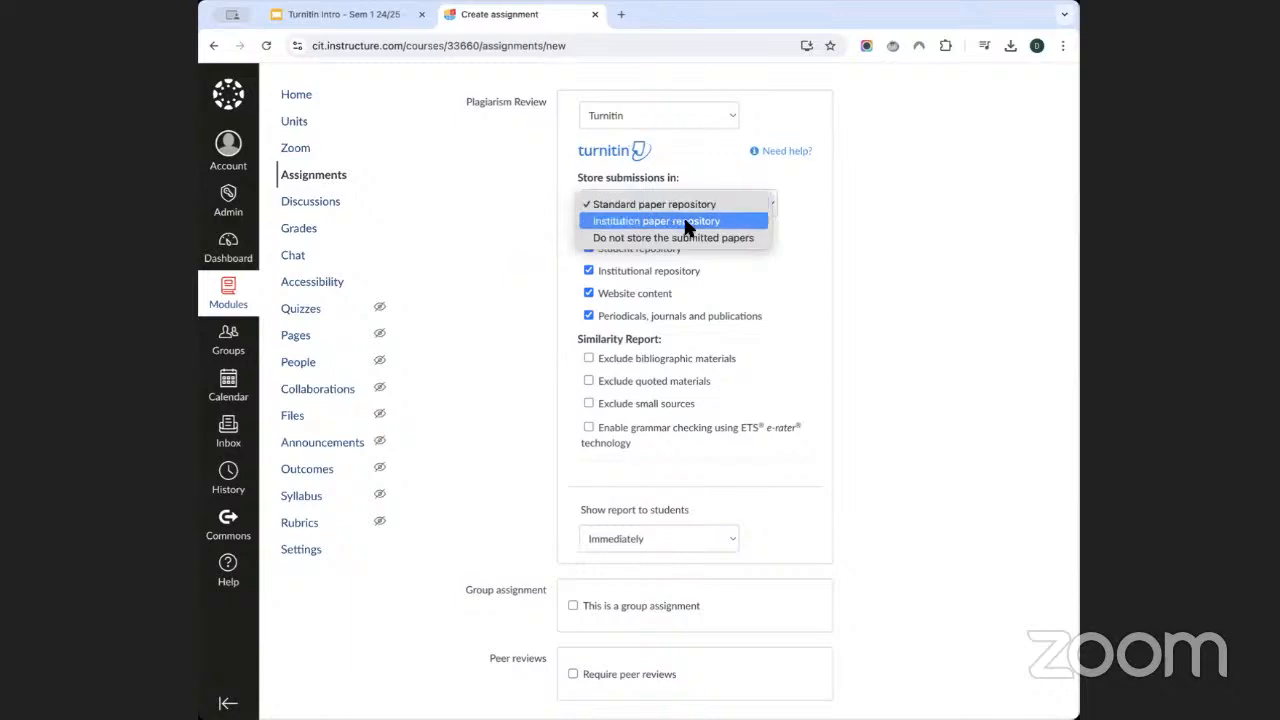
pyautogui.click(525, 291)
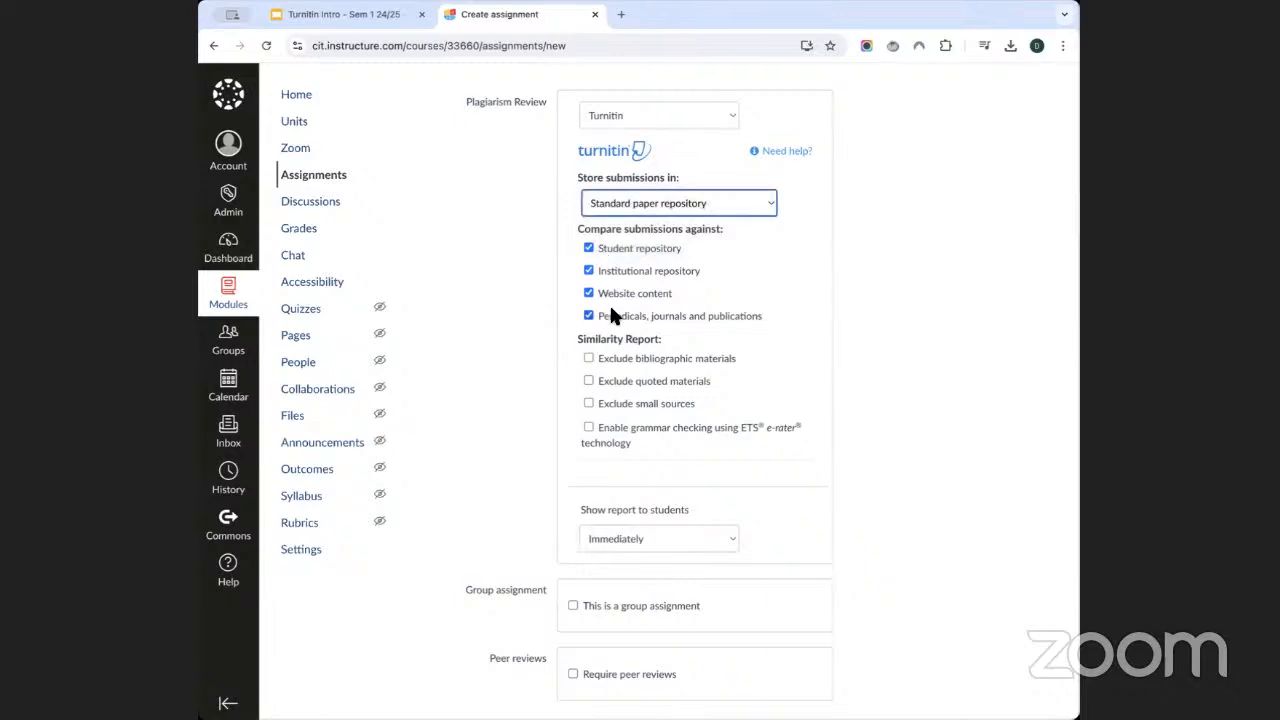
pyautogui.scroll(-3, 540, 331)
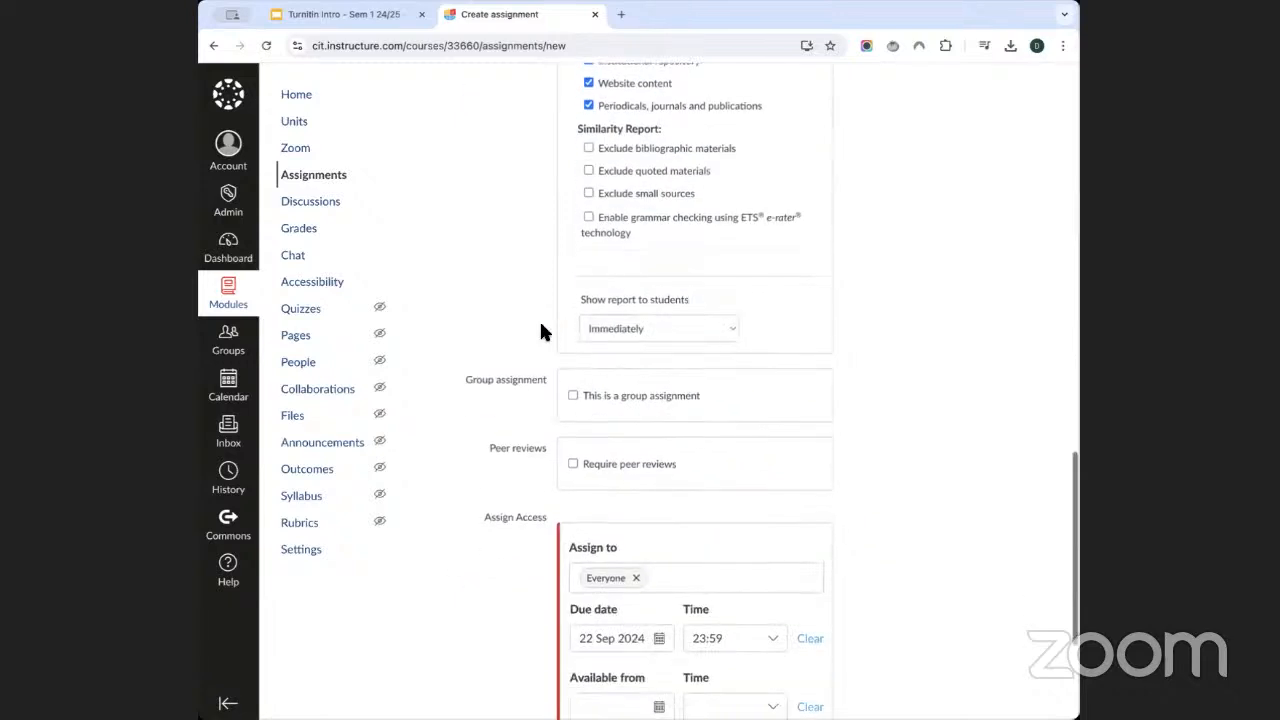
pyautogui.click(633, 333)
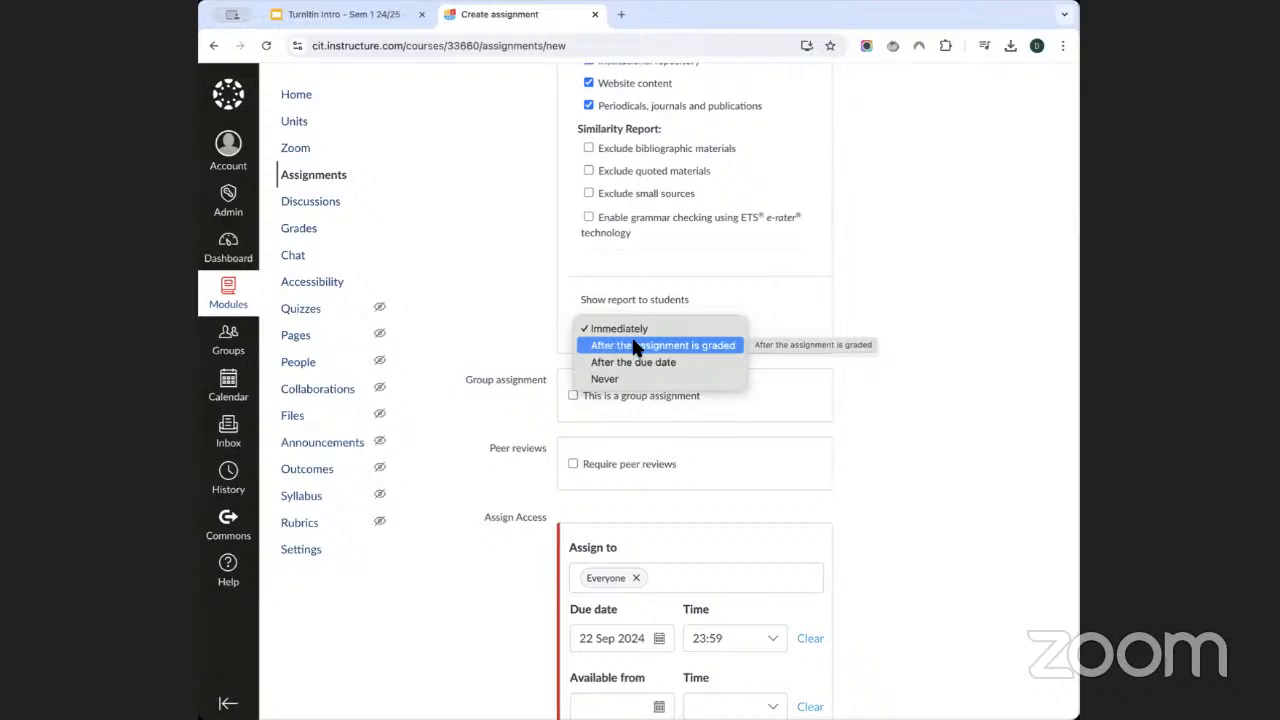
pyautogui.click(491, 286)
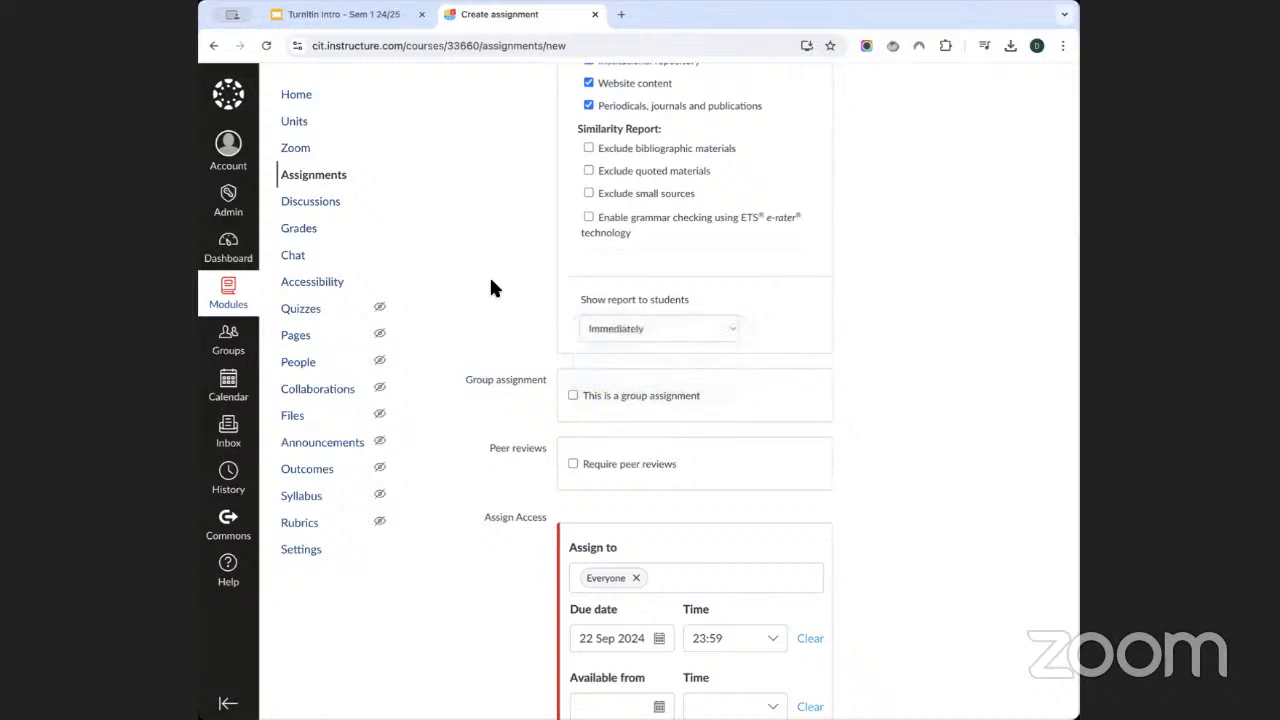
# Save and publish the assignment, and start a submission for it in student view.
pyautogui.scroll(-5, 490, 287)
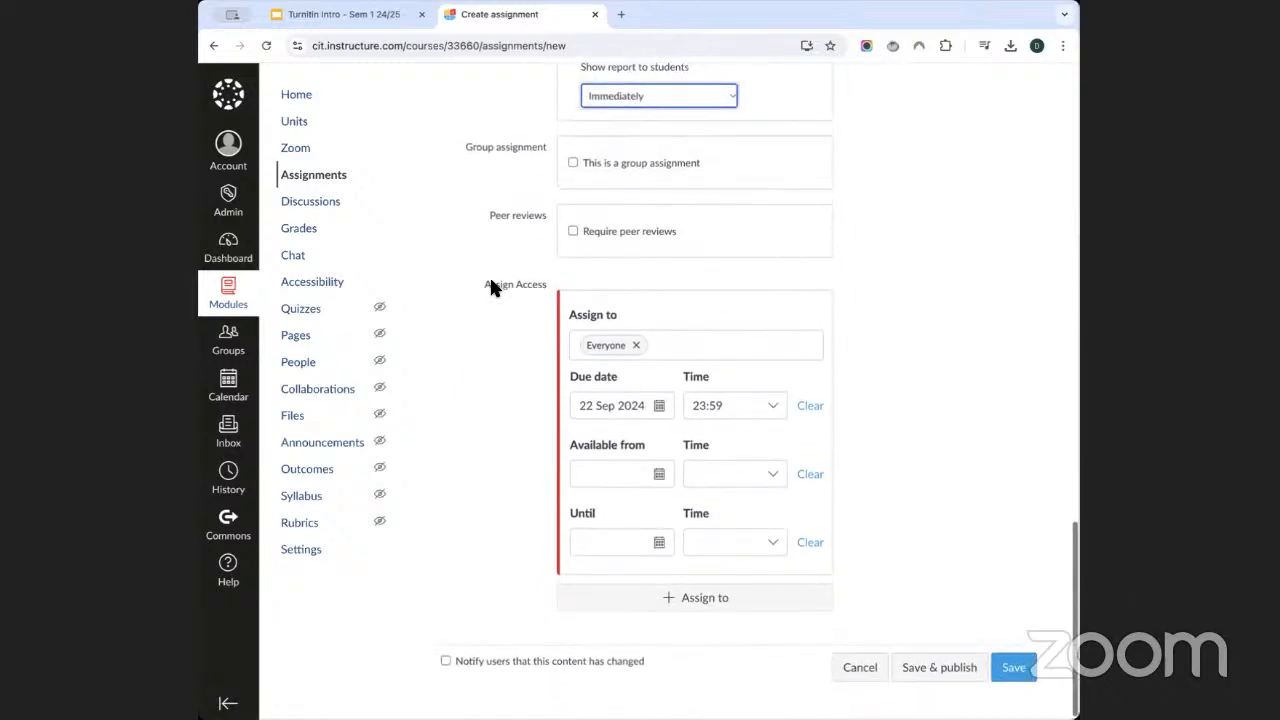
pyautogui.click(956, 660)
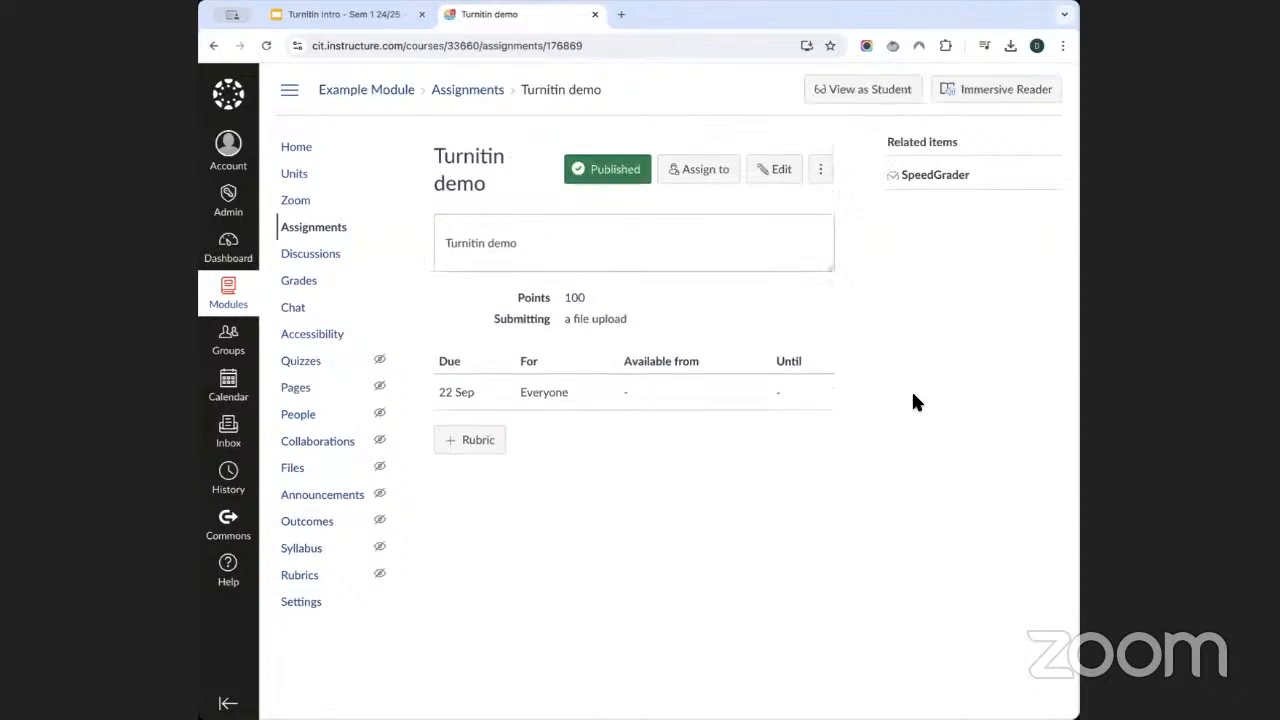
pyautogui.click(846, 100)
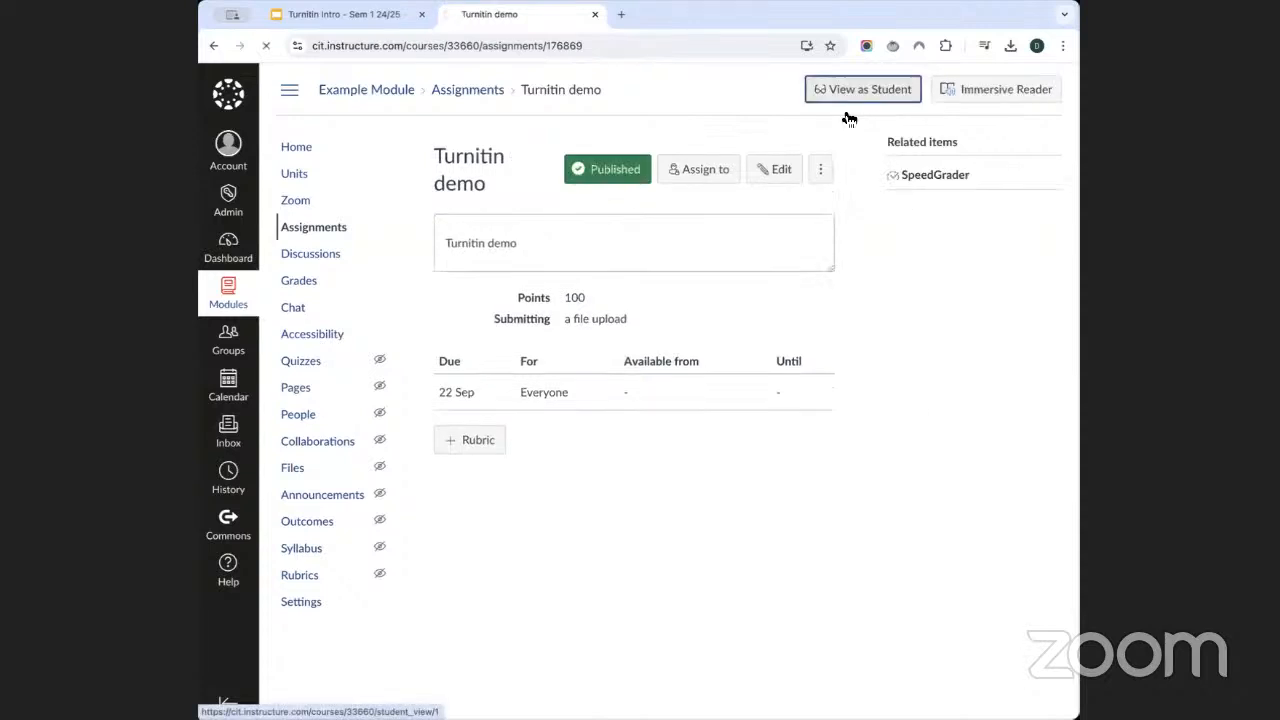
pyautogui.click(771, 158)
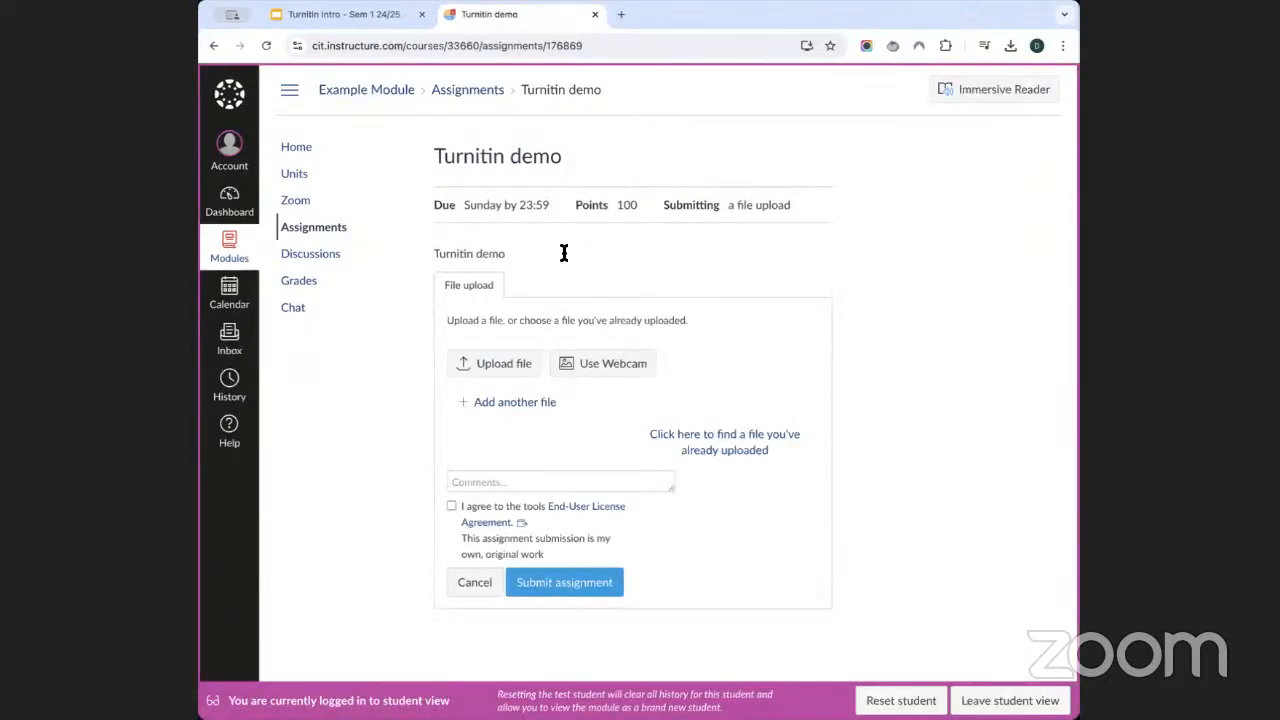
# Tick the End-User License Agreement checkbox, highlight the original-work statement, and clear the checkbox and highlight again.
pyautogui.click(453, 508)
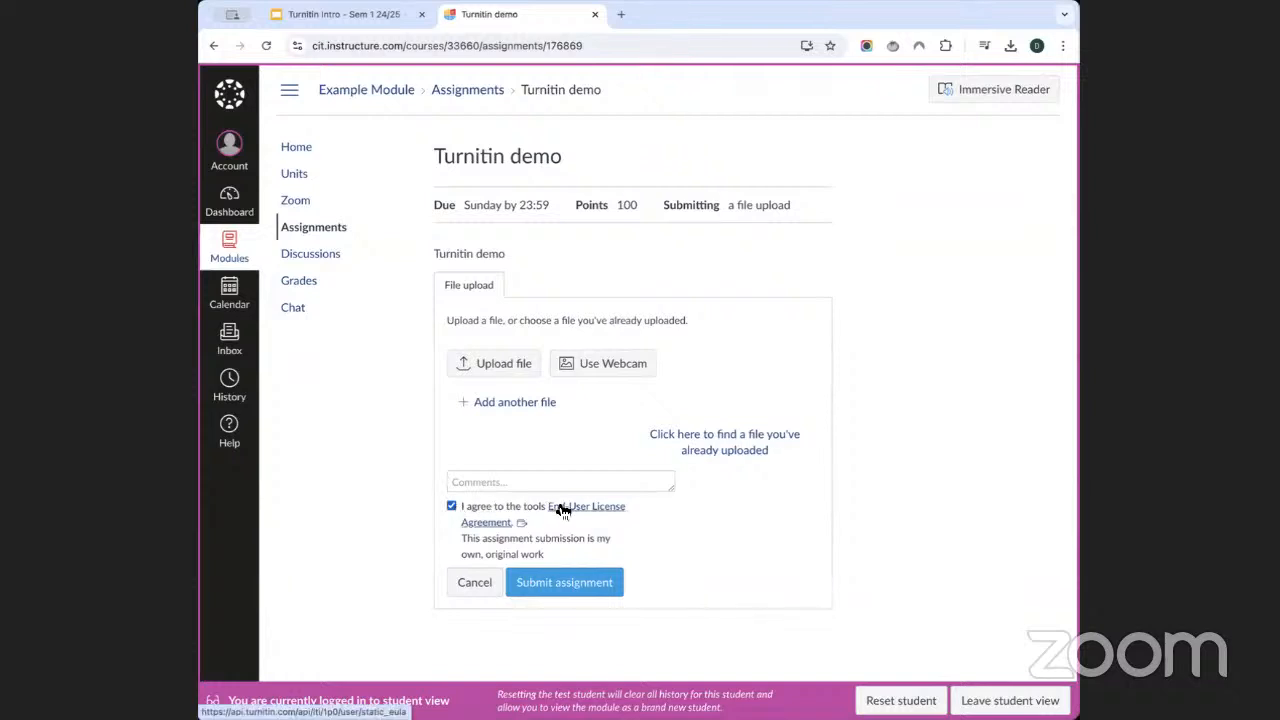
pyautogui.moveTo(459, 535); pyautogui.dragTo(539, 555)
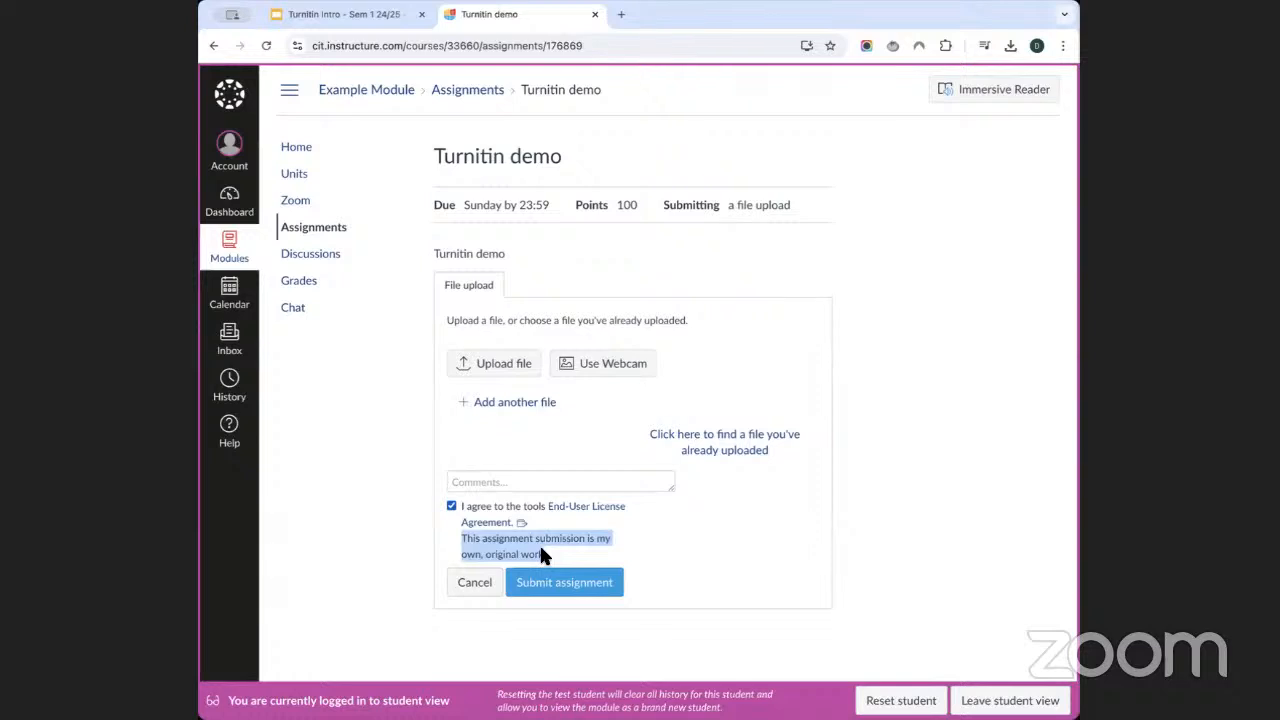
pyautogui.click(539, 543)
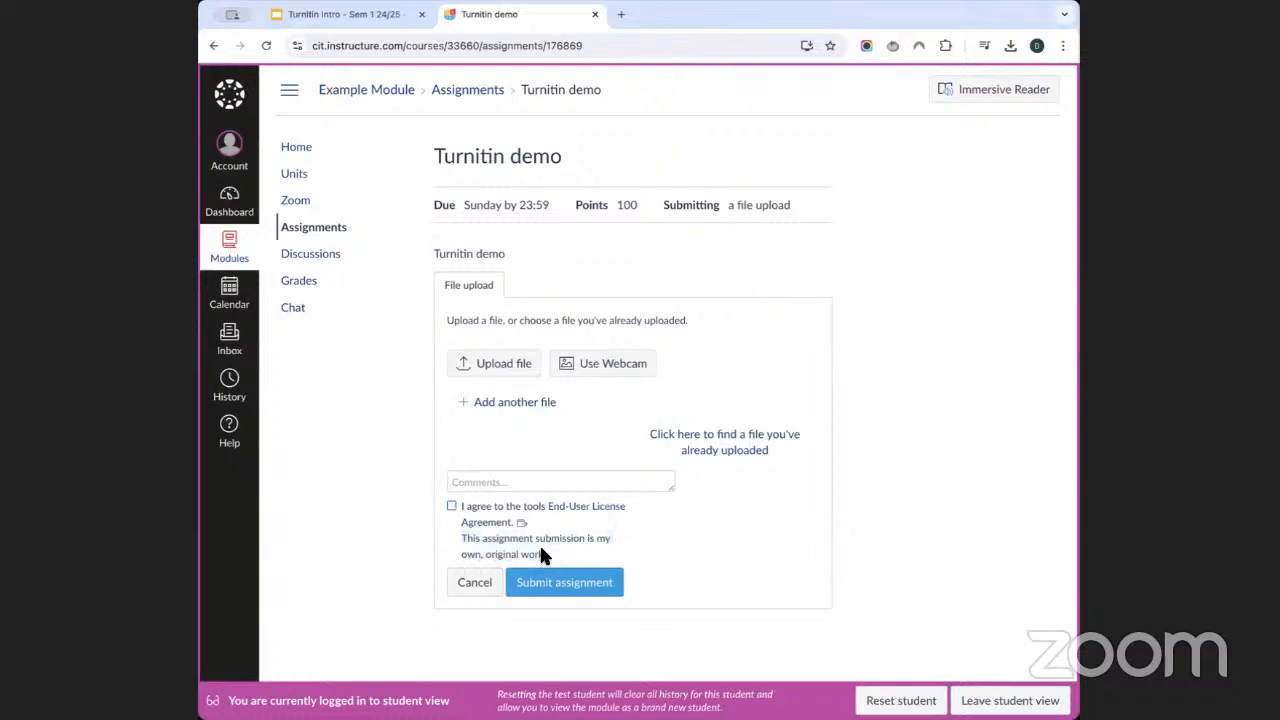
# Upload Social Media Content Calendar-V2.pdf, accept the End-User License Agreement and submit the assignment as the test student.
pyautogui.click(485, 366)
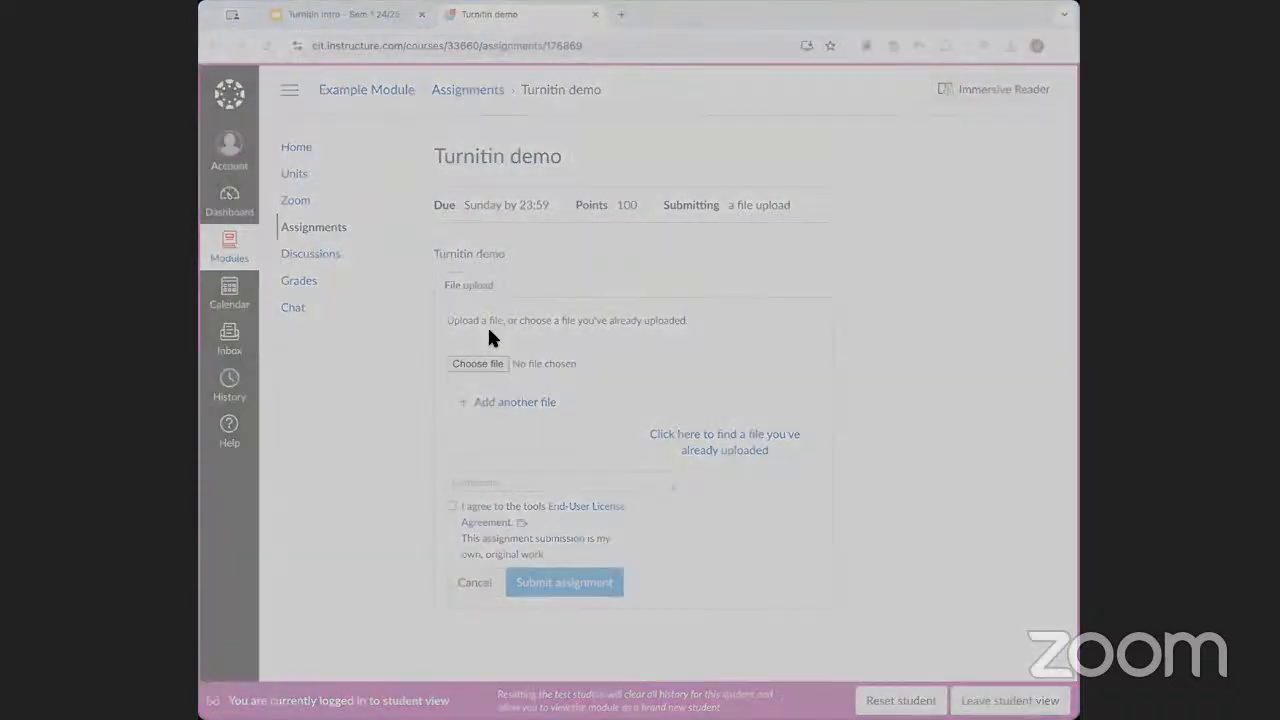
pyautogui.doubleClick(442, 473)
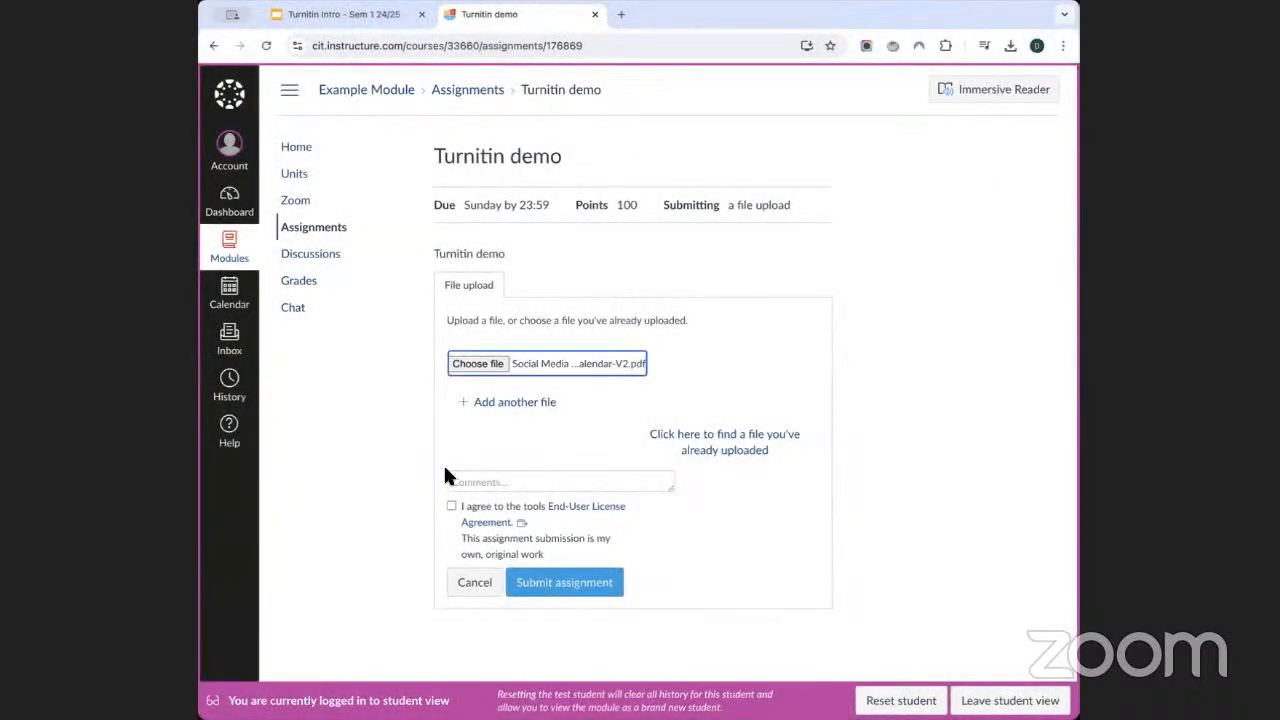
pyautogui.click(565, 584)
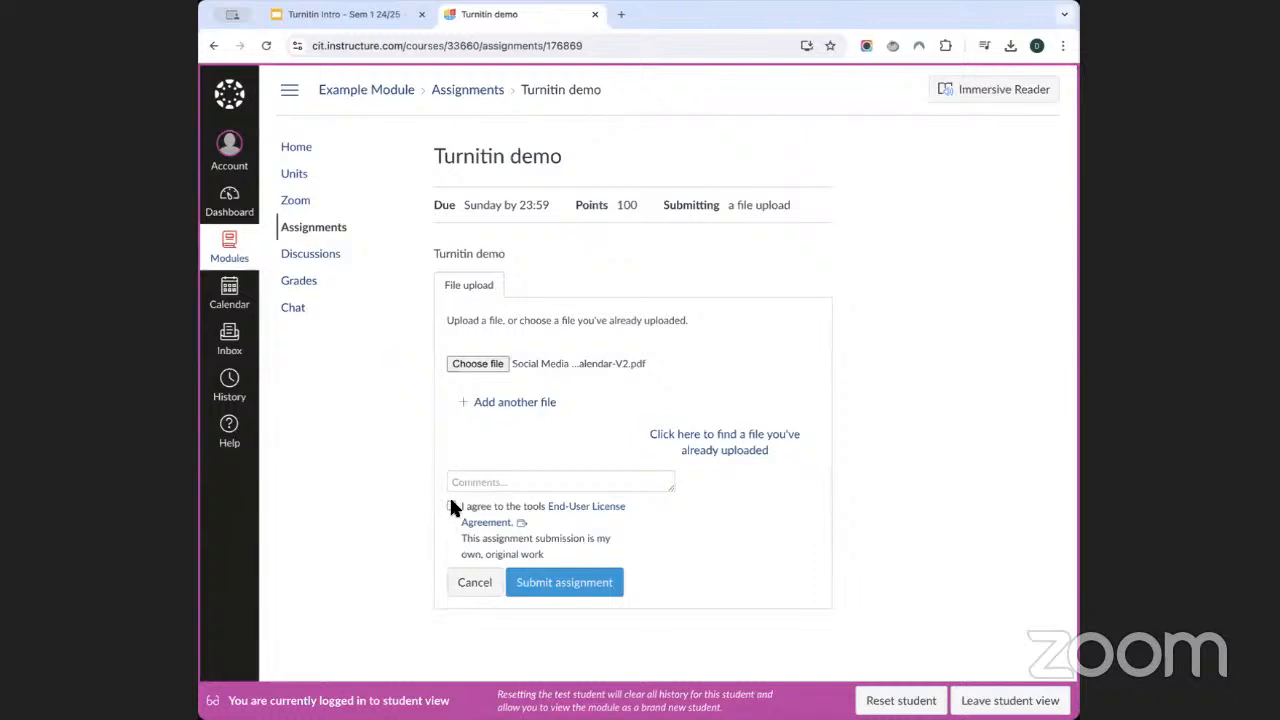
pyautogui.click(749, 154)
pyautogui.click(451, 507)
pyautogui.click(566, 584)
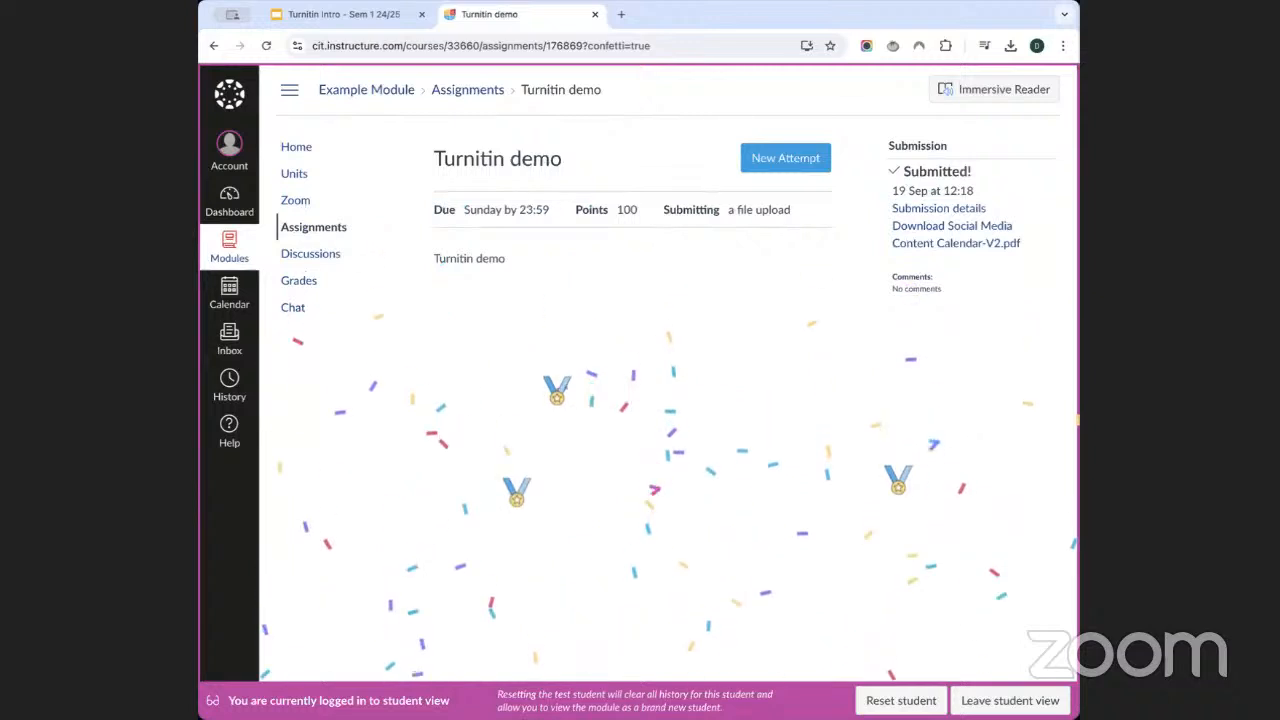
# Leave student view and open the assignment's submissions in SpeedGrader.
pyautogui.click(1006, 698)
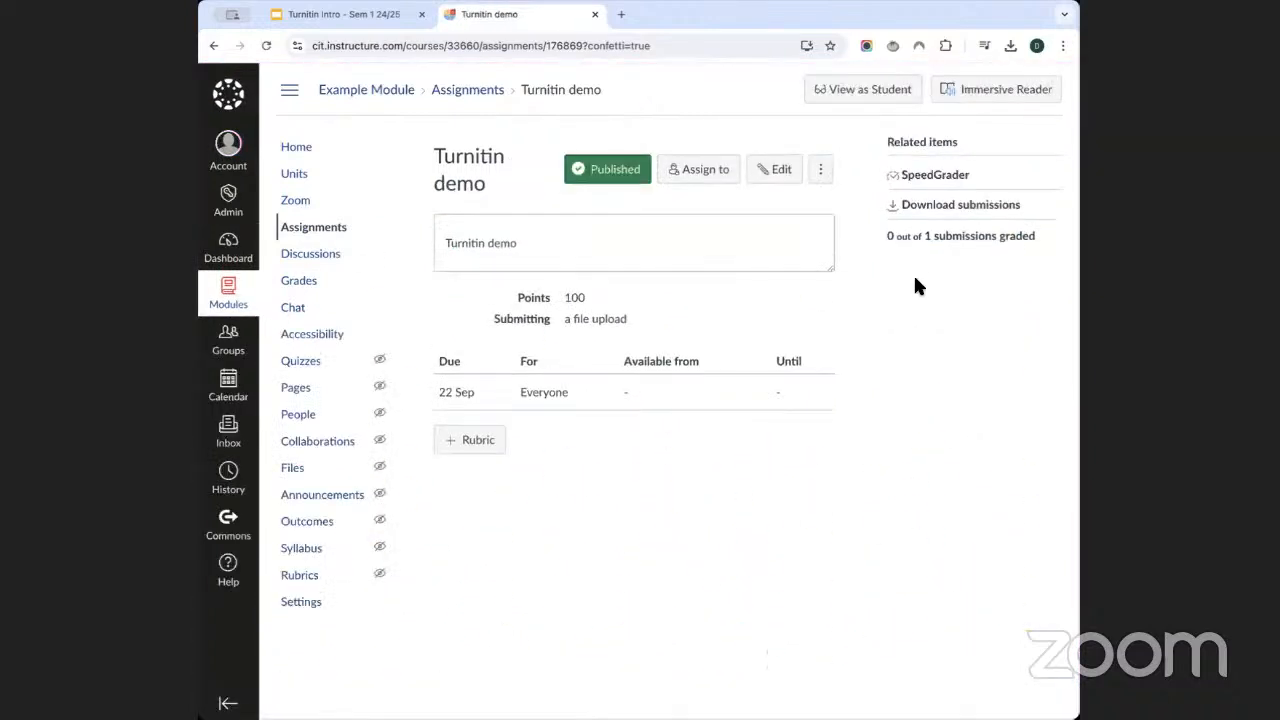
pyautogui.click(925, 181)
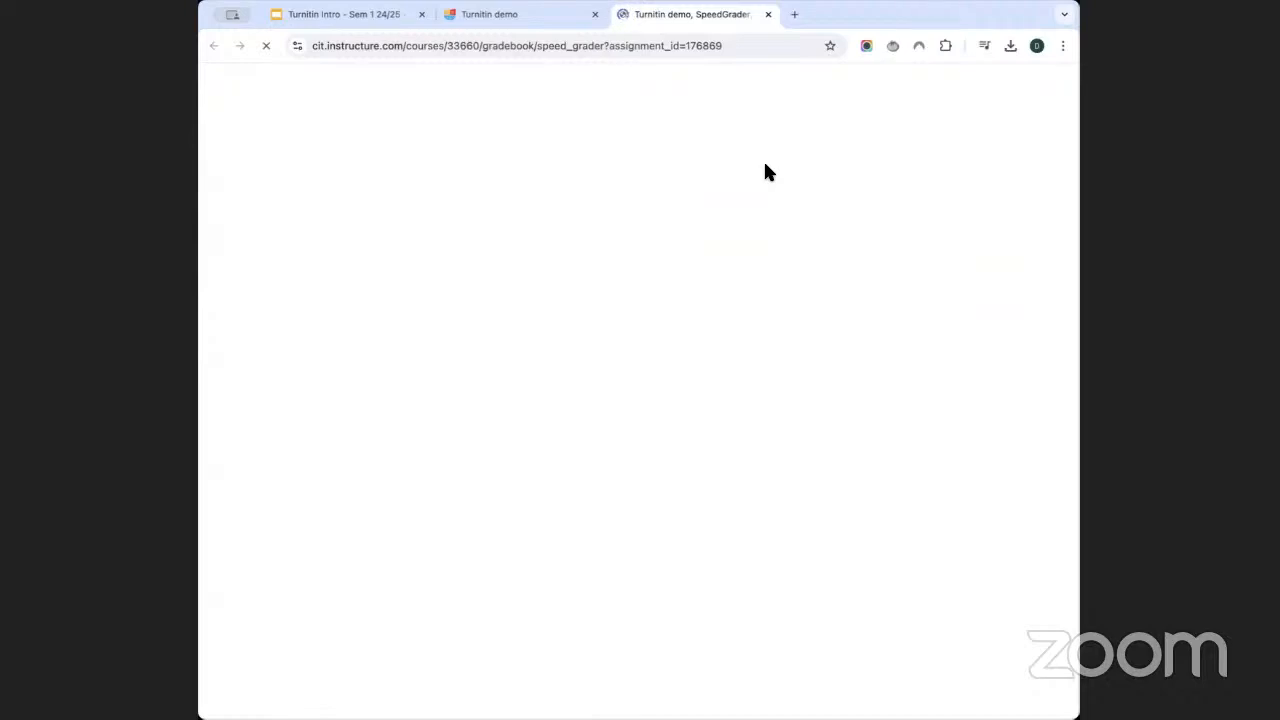
# Close the Turnitin demo submission view and open the Turnitin Example assignment's submissions in SpeedGrader.
pyautogui.click(895, 242)
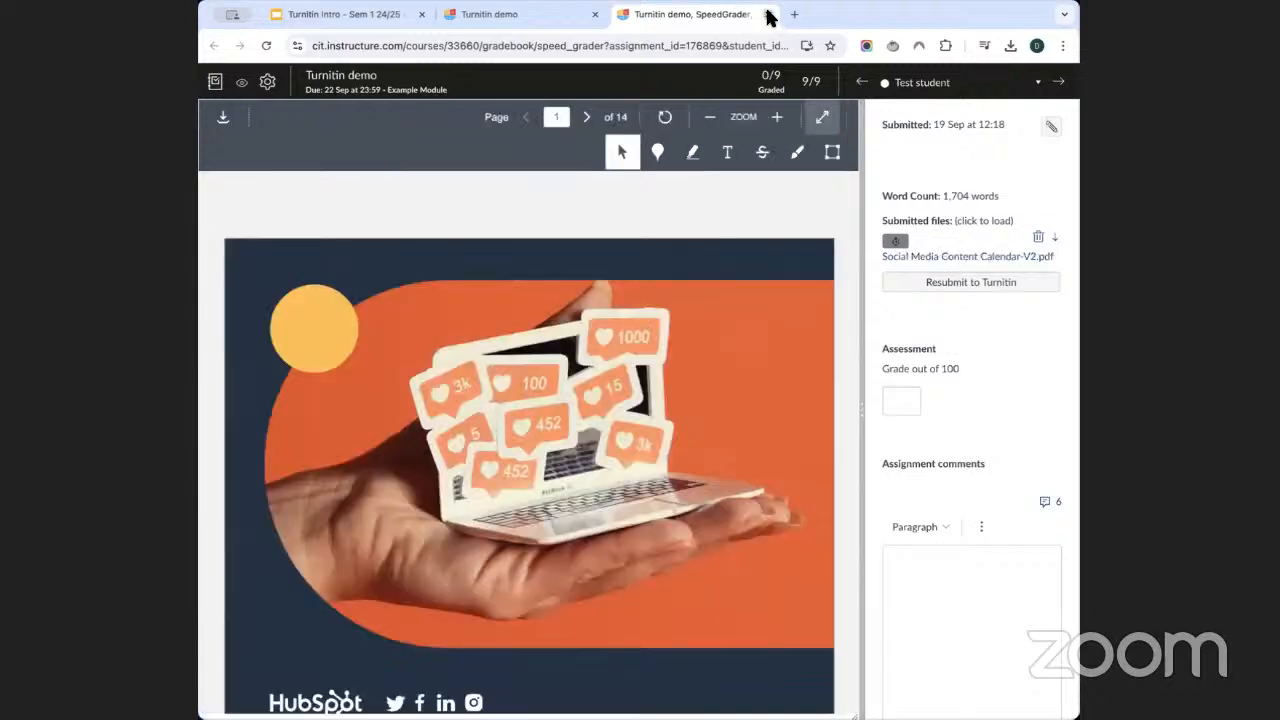
pyautogui.click(769, 14)
pyautogui.click(338, 229)
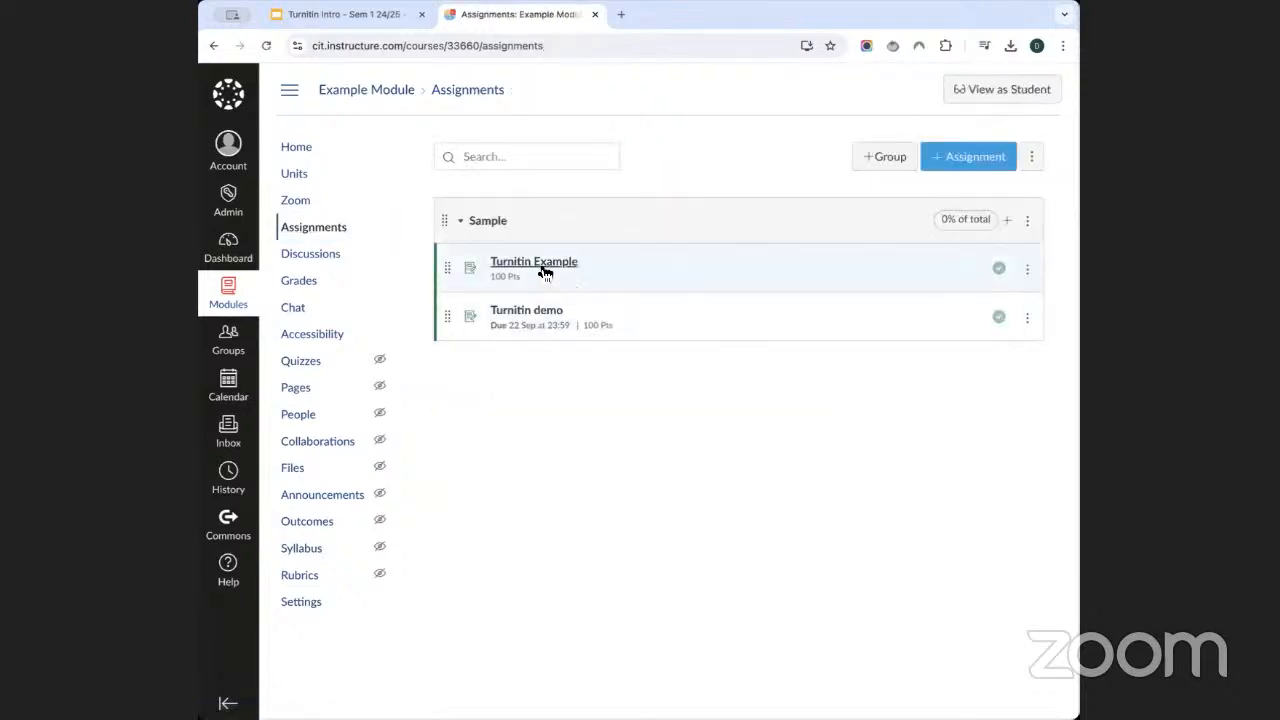
pyautogui.click(541, 270)
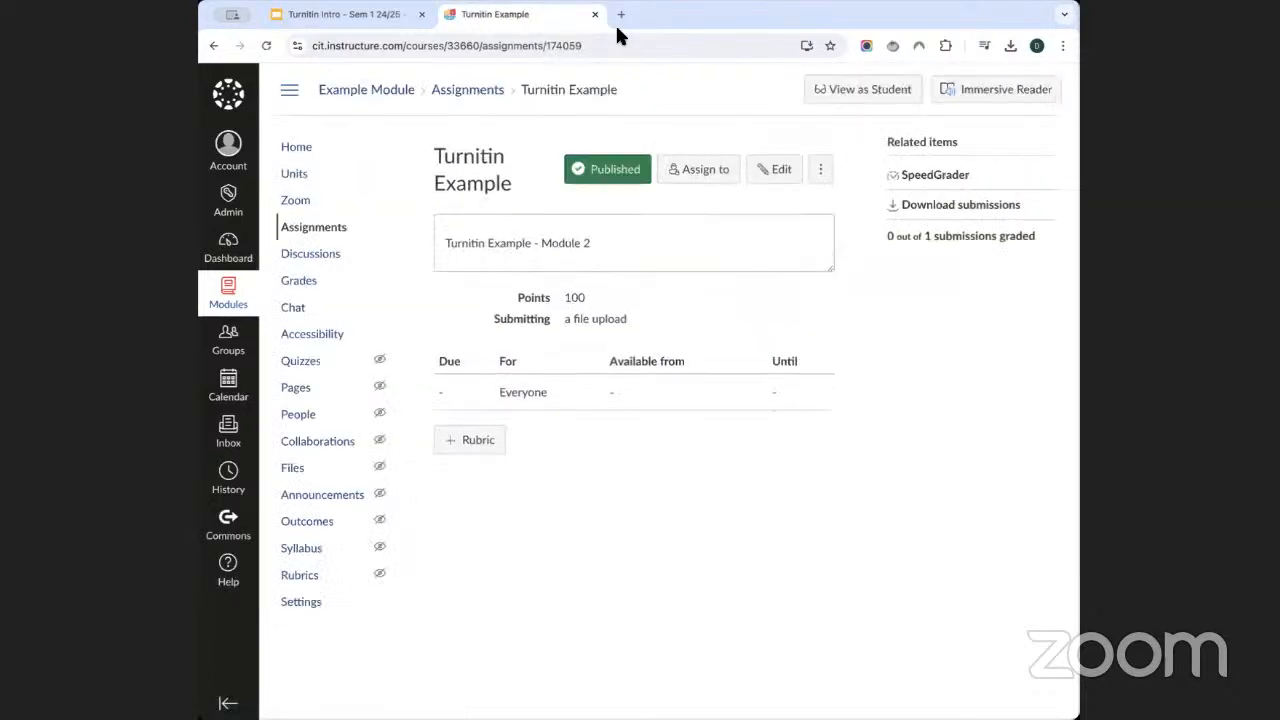
pyautogui.click(910, 173)
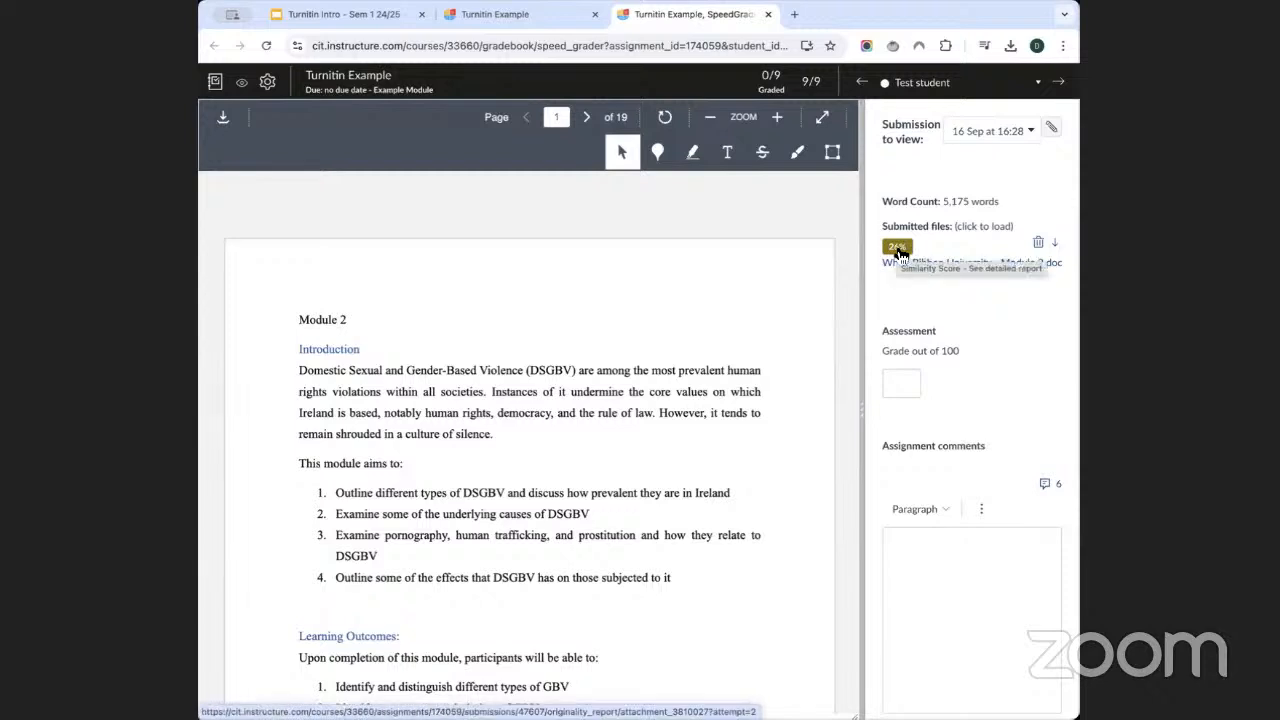
# Open the test student's detailed similarity report and look over the overall similarity score and the highlighted passages on page 1.
pyautogui.click(897, 247)
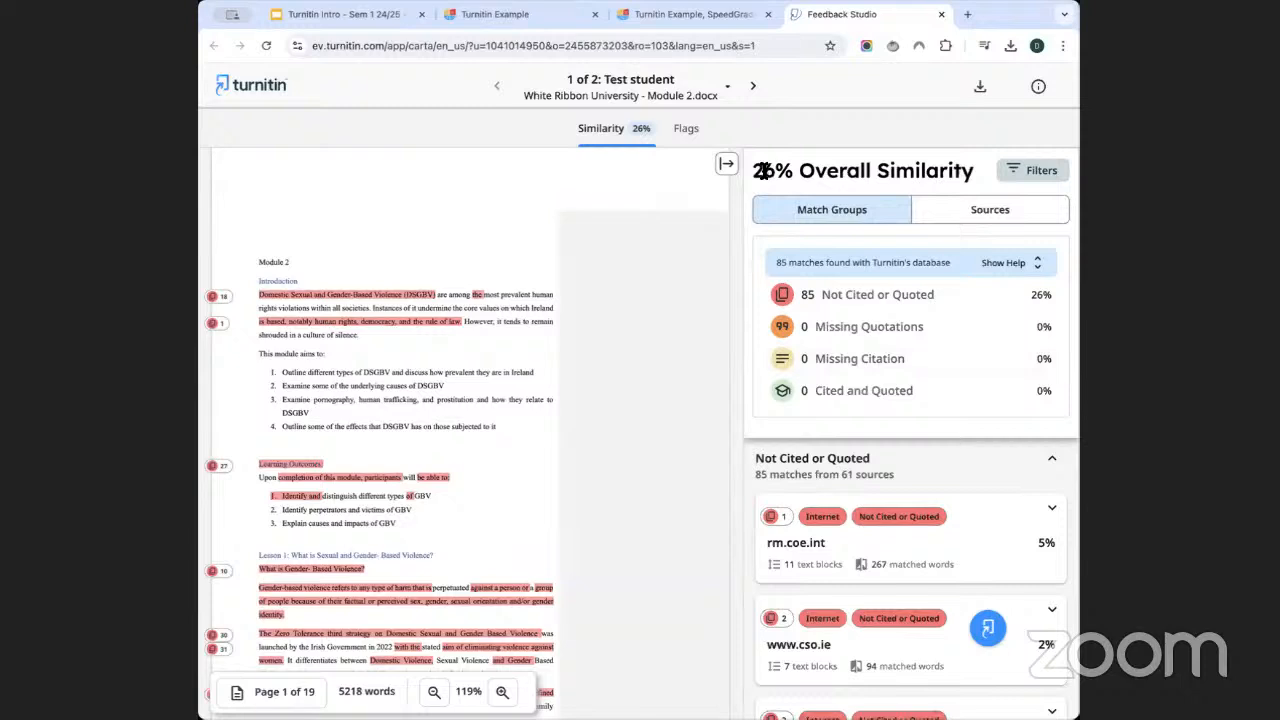
pyautogui.moveTo(757, 170); pyautogui.dragTo(928, 172)
pyautogui.click(926, 171)
pyautogui.scroll(-1, 528, 236)
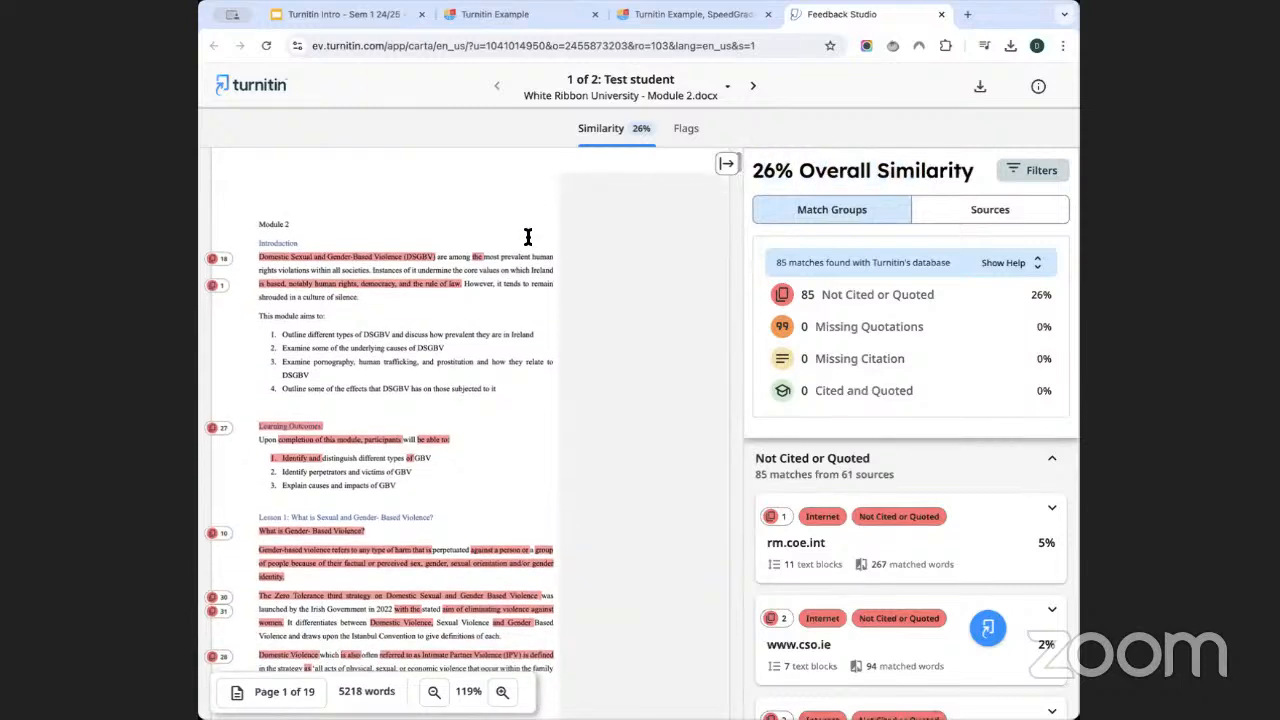
pyautogui.scroll(-2, 528, 236)
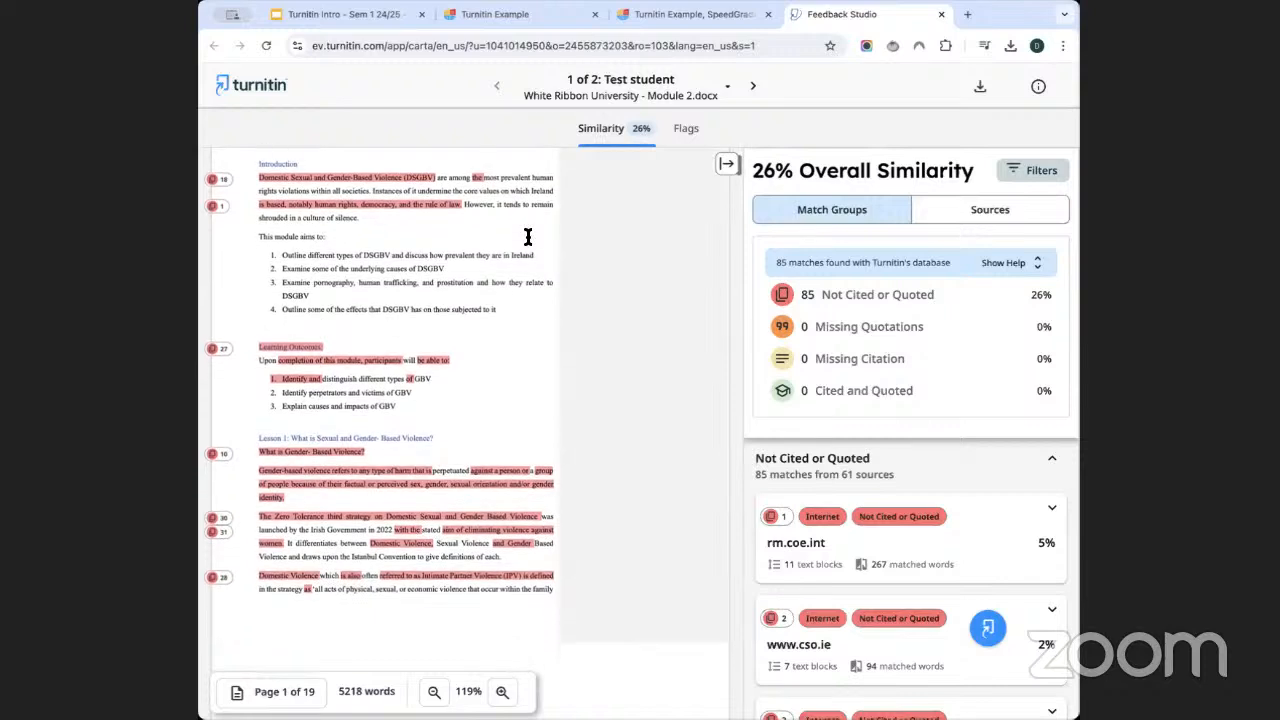
pyautogui.scroll(2, 528, 236)
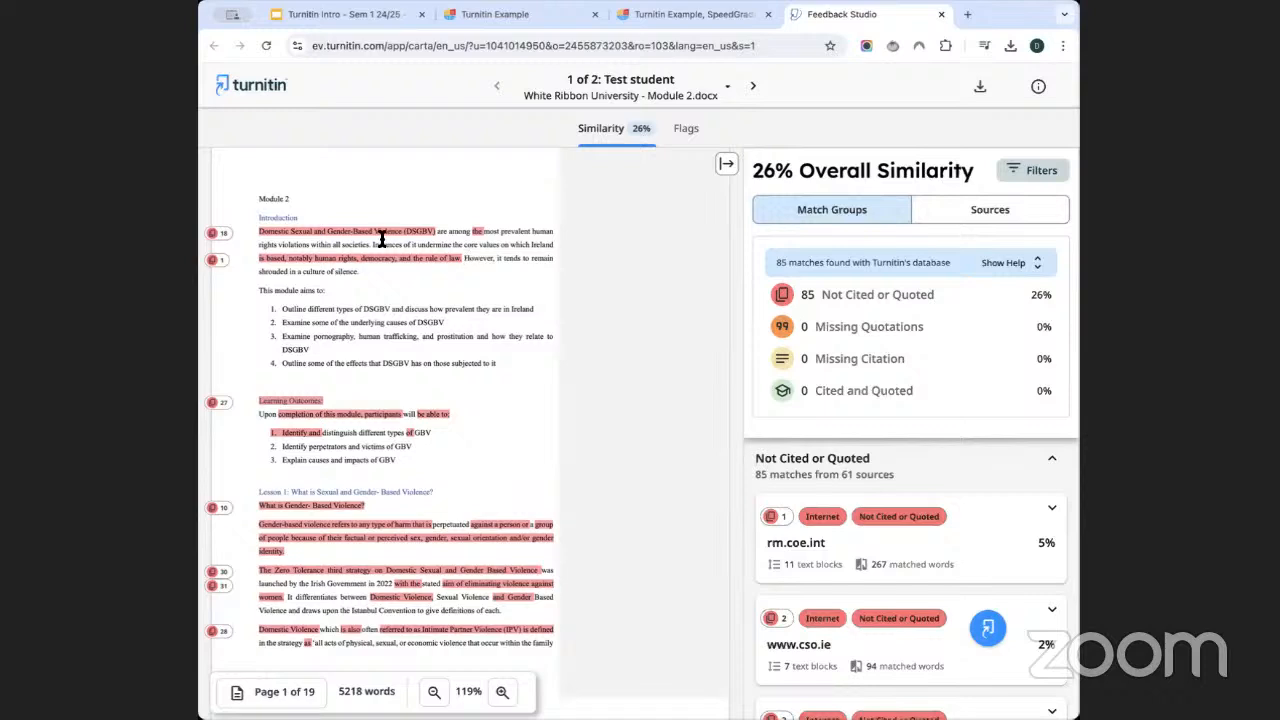
pyautogui.scroll(-1, 381, 237)
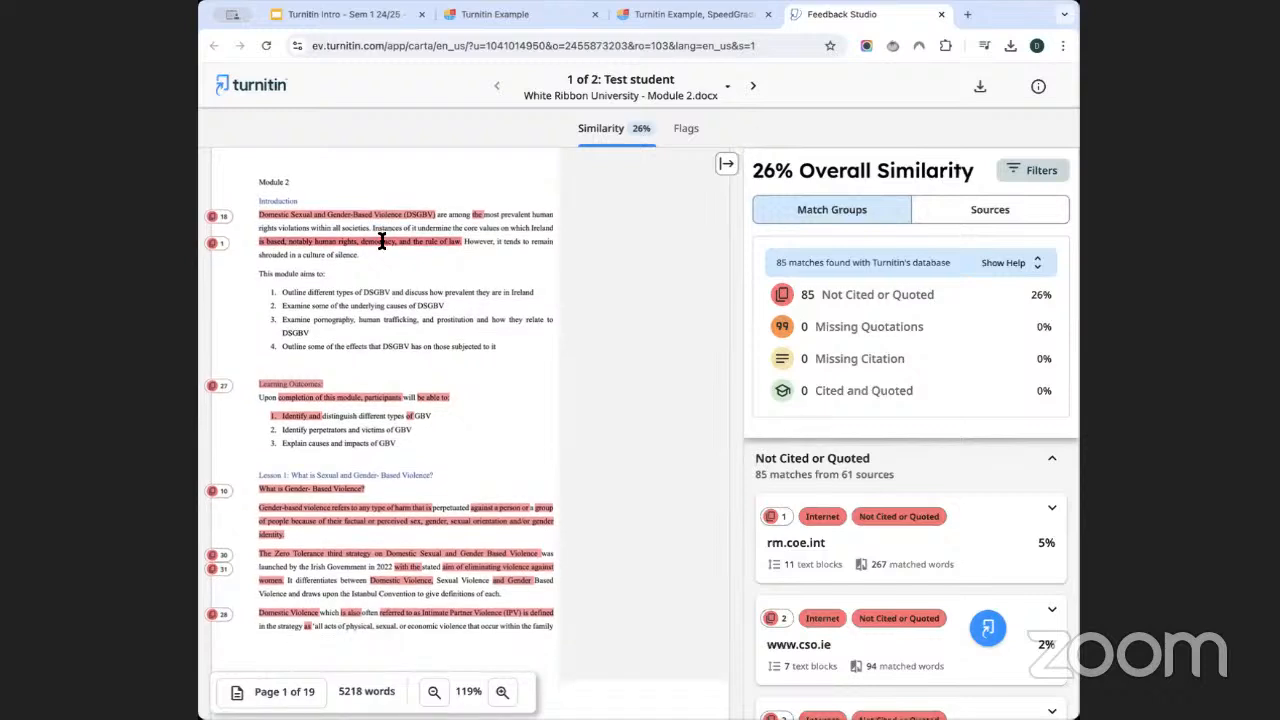
# Inspect the matched sources for the highlighted human rights, Learning Outcomes and gender-based violence passages, and return to the report overview.
pyautogui.click(381, 240)
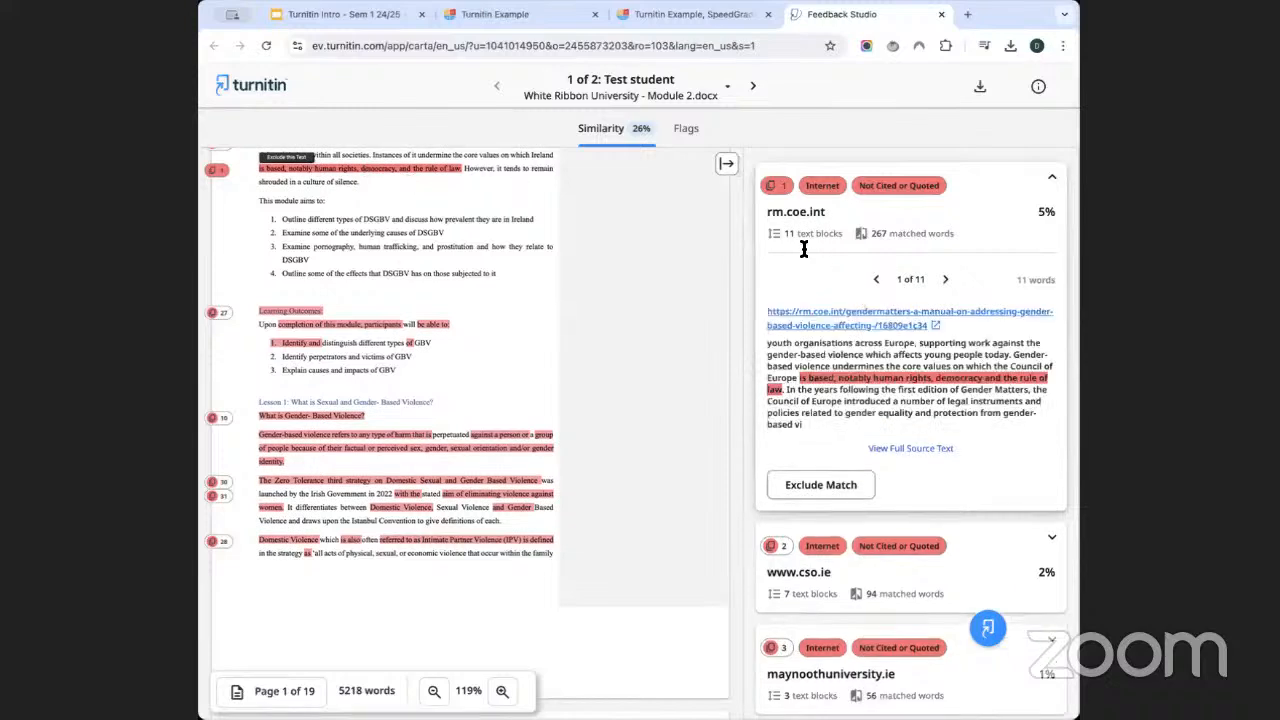
pyautogui.click(307, 312)
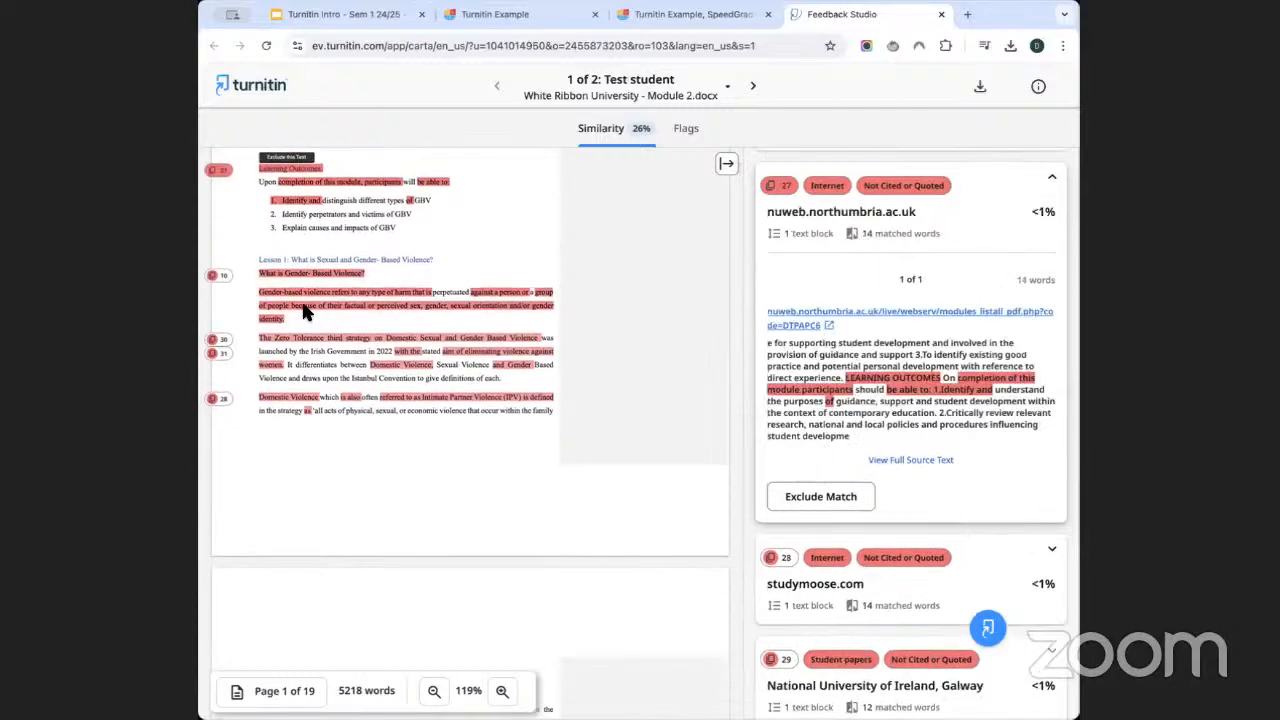
pyautogui.click(243, 281)
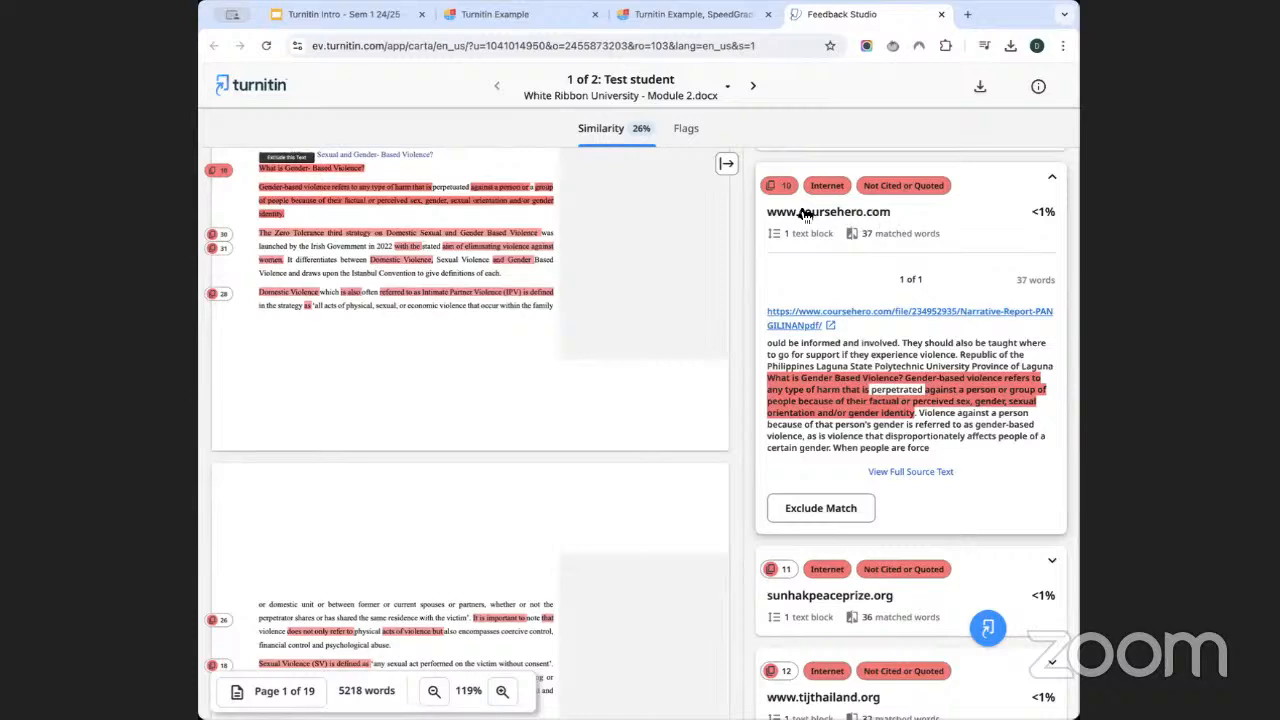
pyautogui.scroll(5, 631, 263)
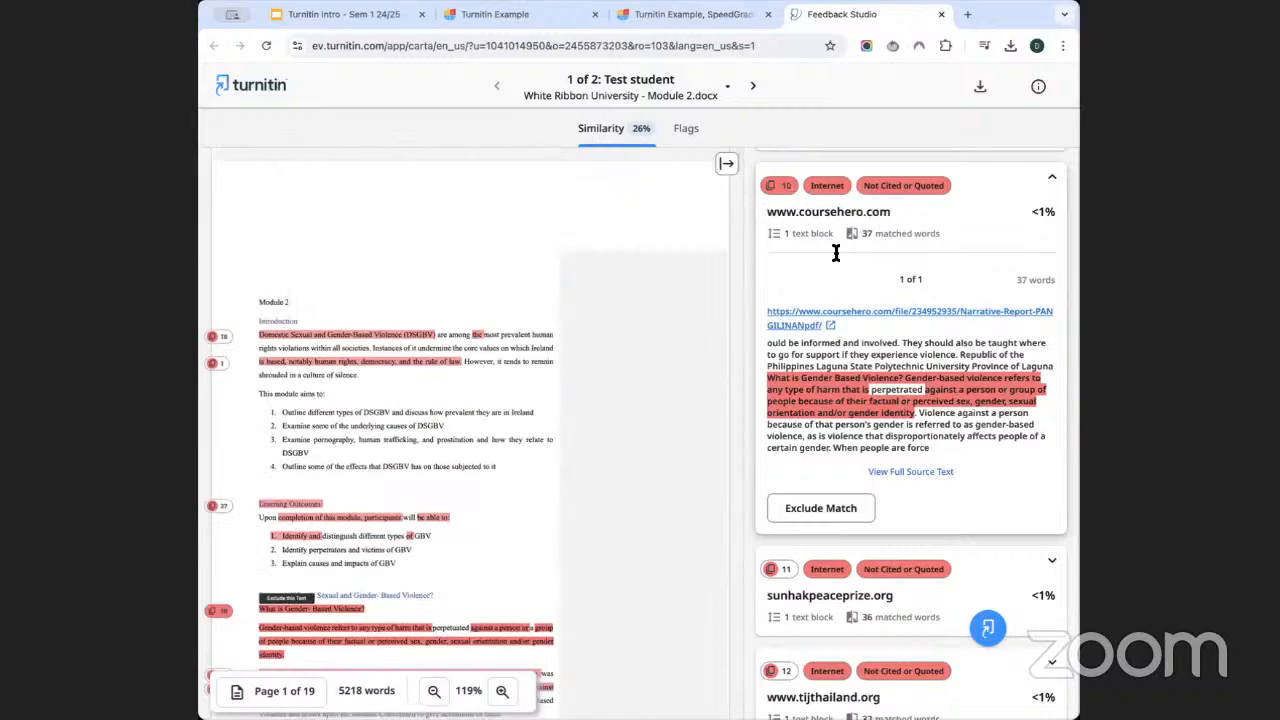
pyautogui.scroll(-5, 480, 278)
pyautogui.scroll(5, 523, 266)
pyautogui.scroll(15, 837, 257)
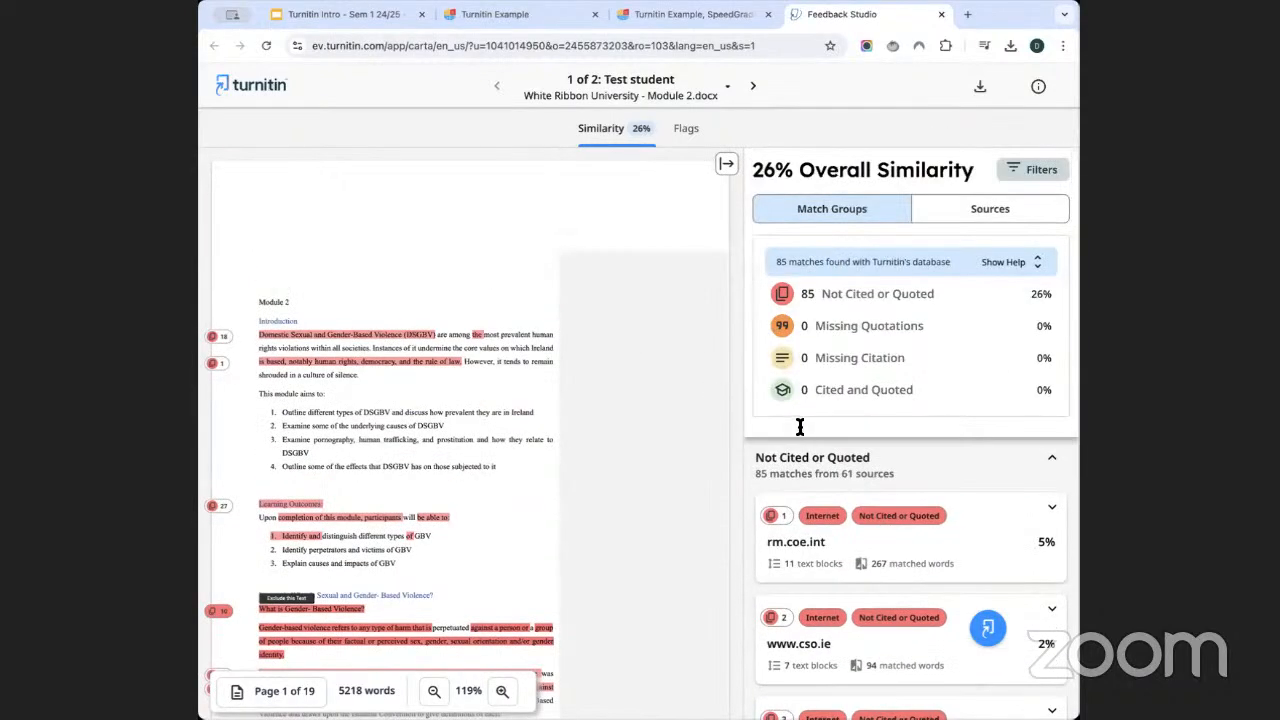
# Look through the matches in the Not Cited or Quoted group and return to the match group summary.
pyautogui.scroll(-3, 816, 309)
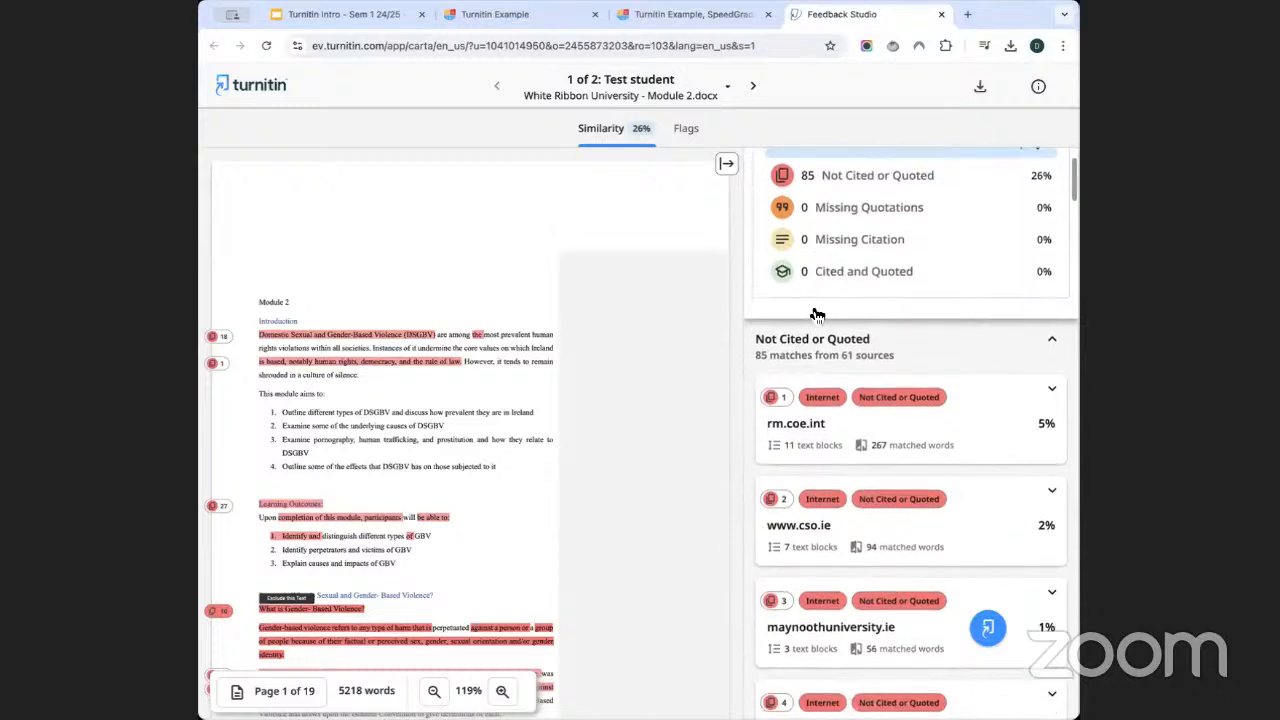
pyautogui.scroll(-2, 828, 410)
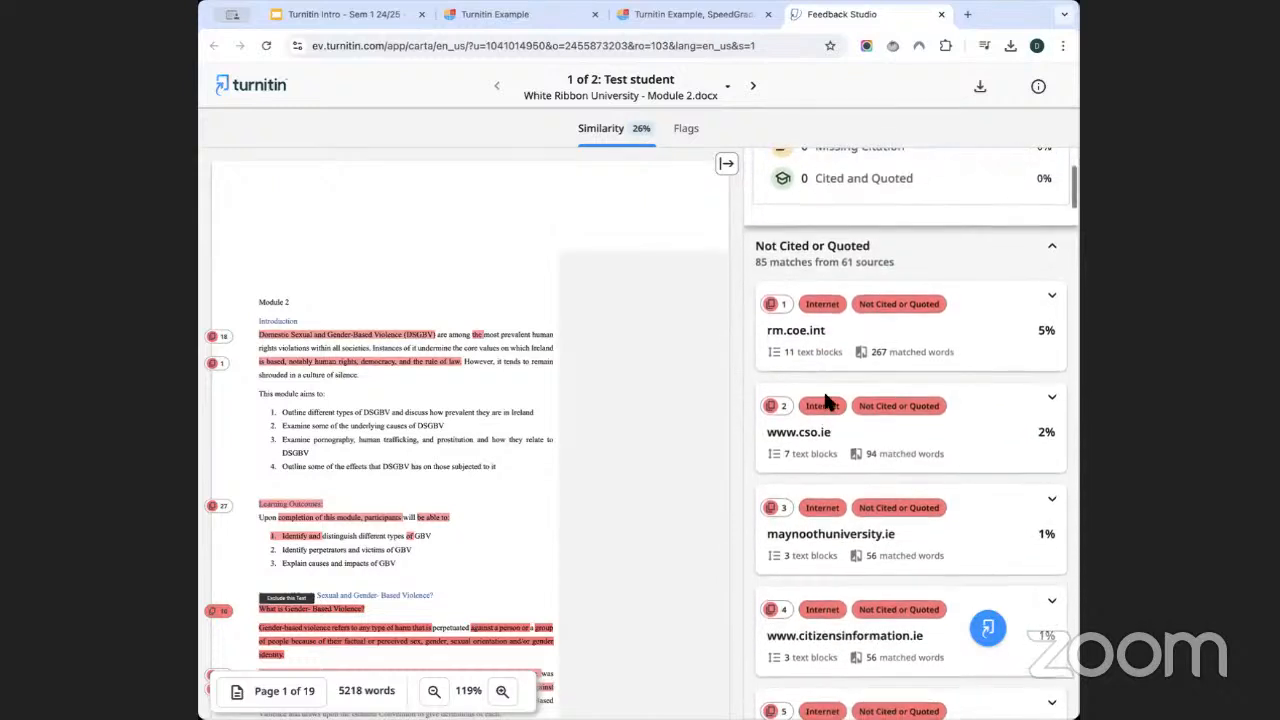
pyautogui.scroll(-2, 829, 266)
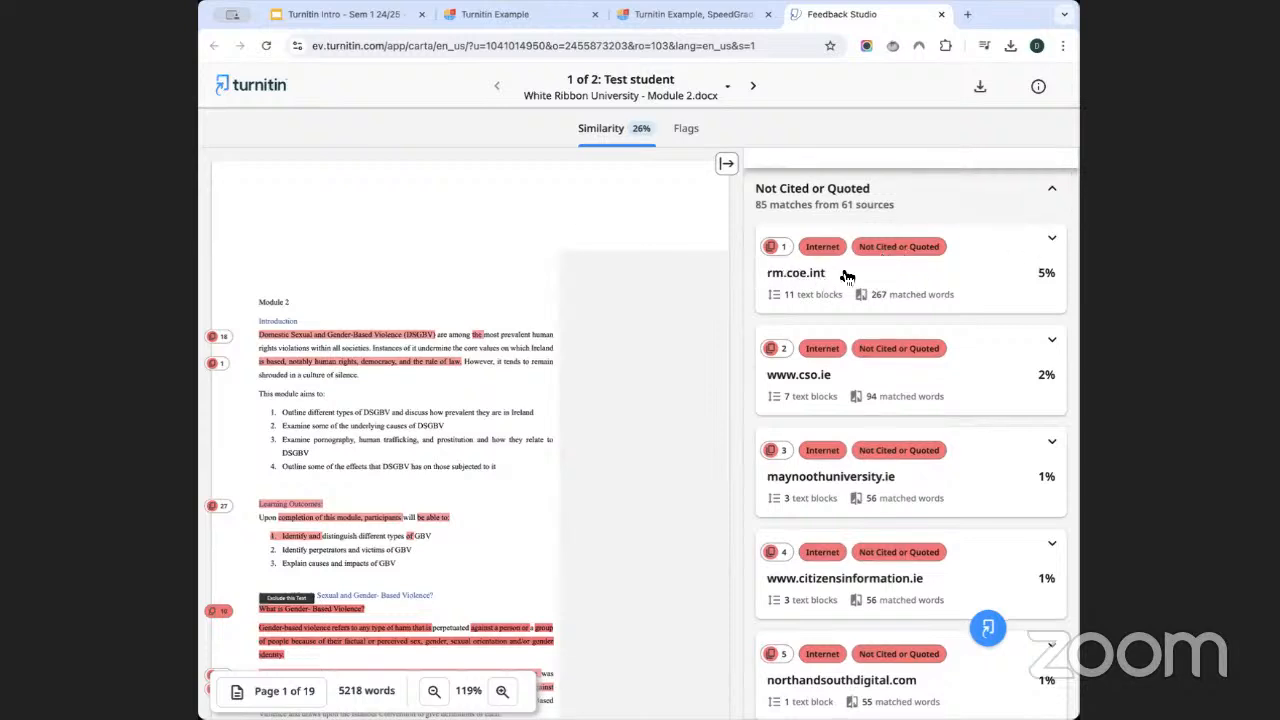
pyautogui.scroll(-1, 845, 277)
pyautogui.scroll(4, 845, 277)
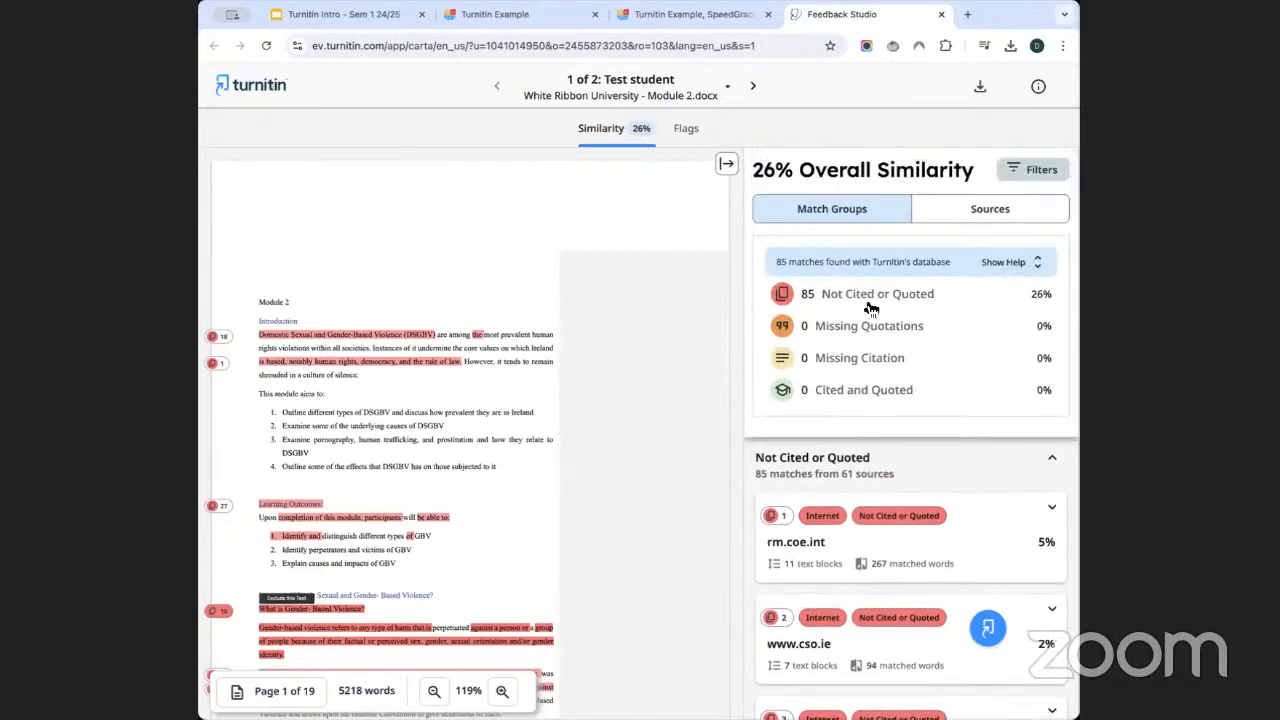
# Show the report by sources, review the Internet and student paper sources, and return to the match groups view.
pyautogui.click(966, 211)
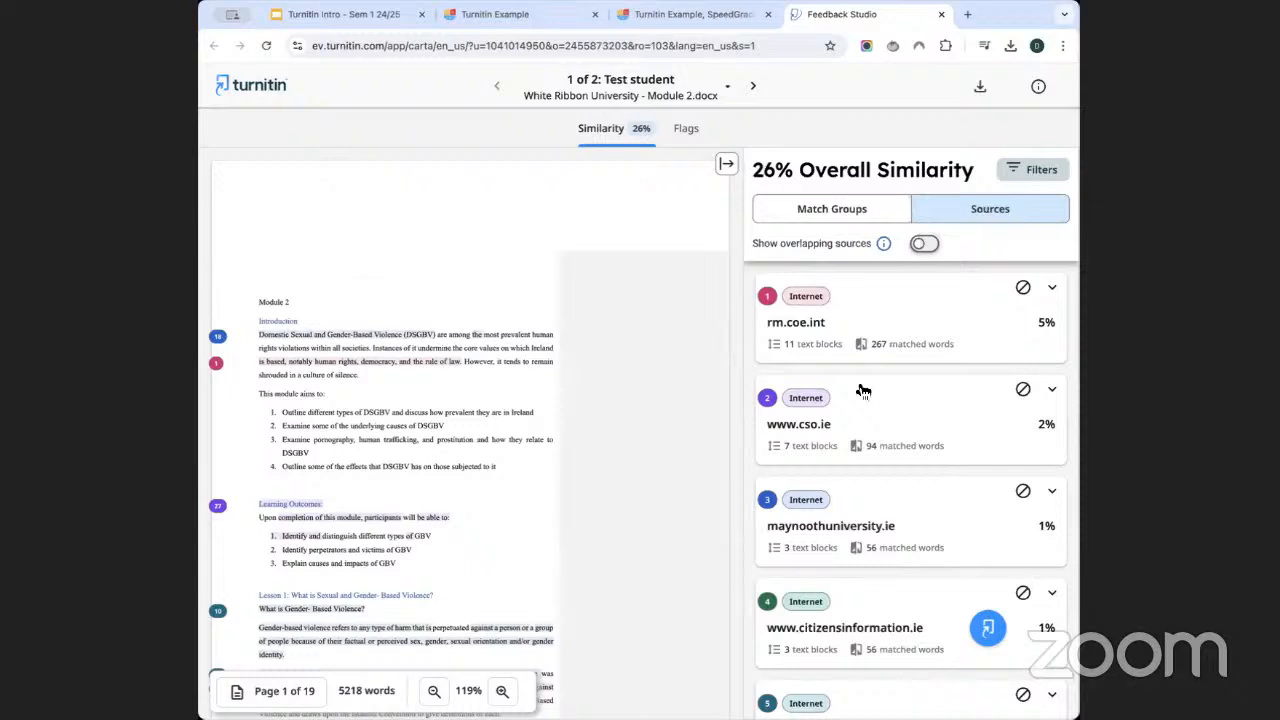
pyautogui.scroll(-5, 863, 390)
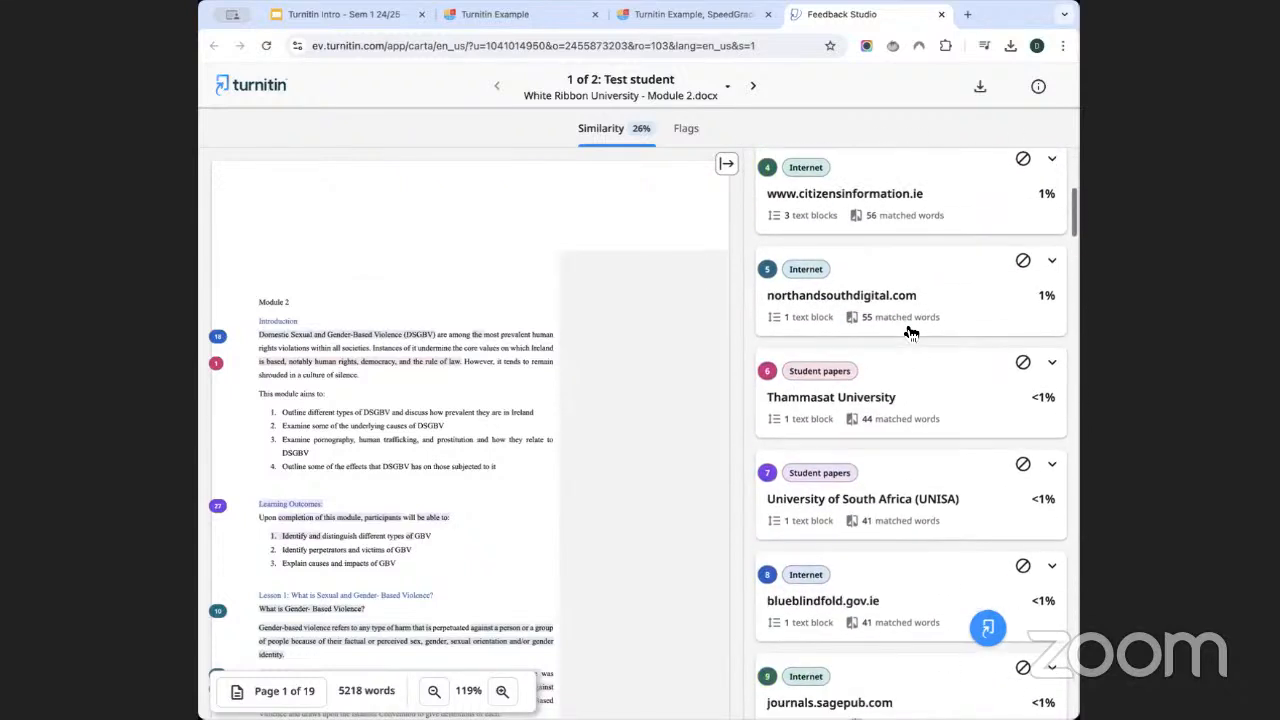
pyautogui.scroll(-1, 910, 332)
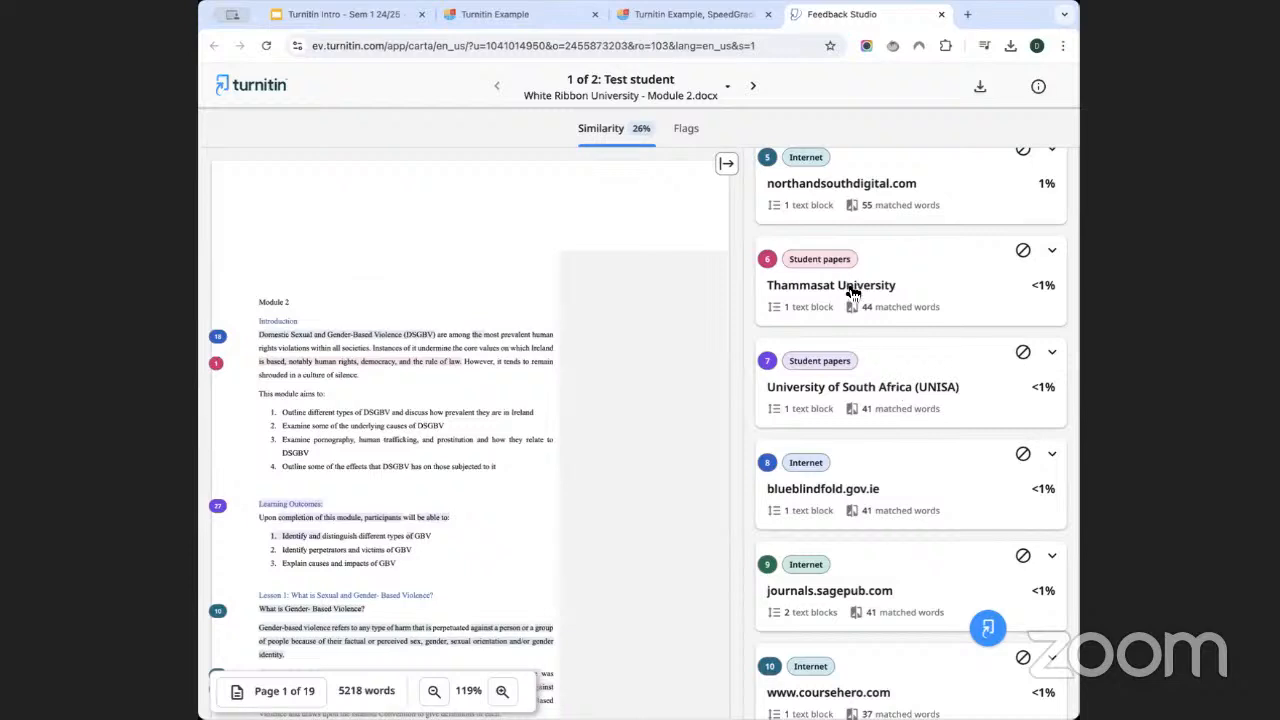
pyautogui.scroll(-1, 850, 290)
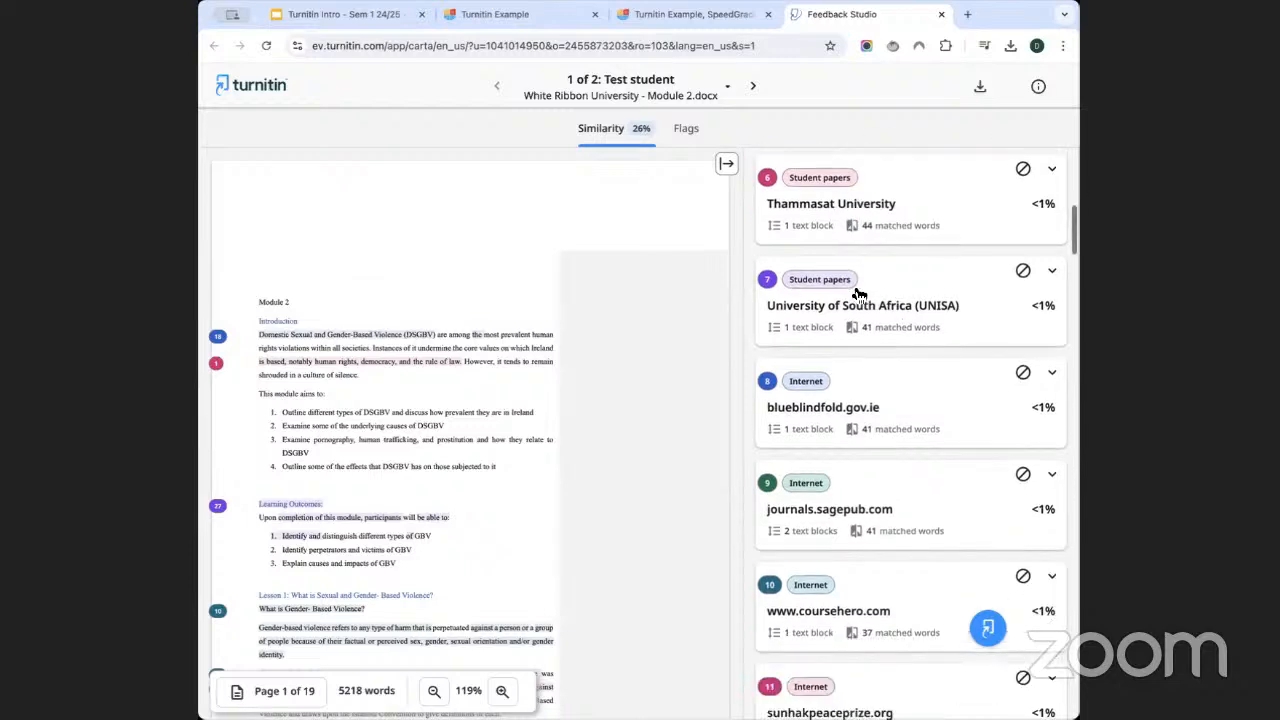
pyautogui.scroll(10, 855, 292)
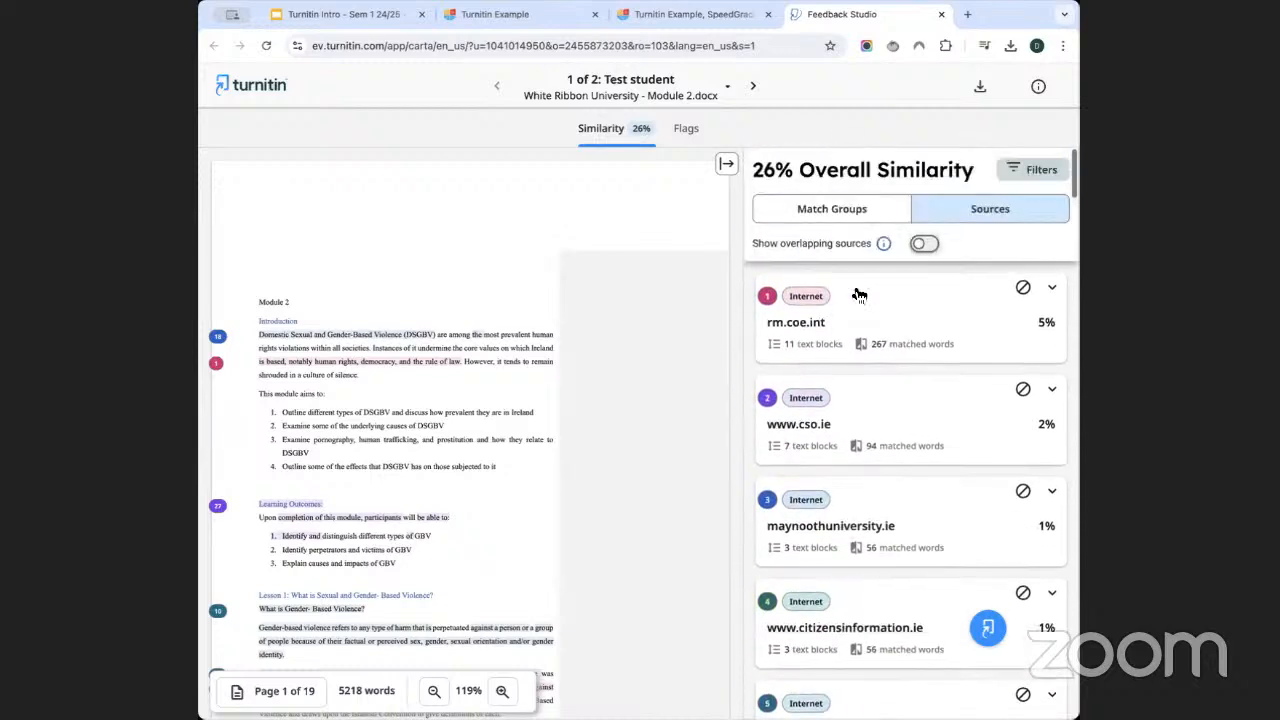
pyautogui.click(858, 212)
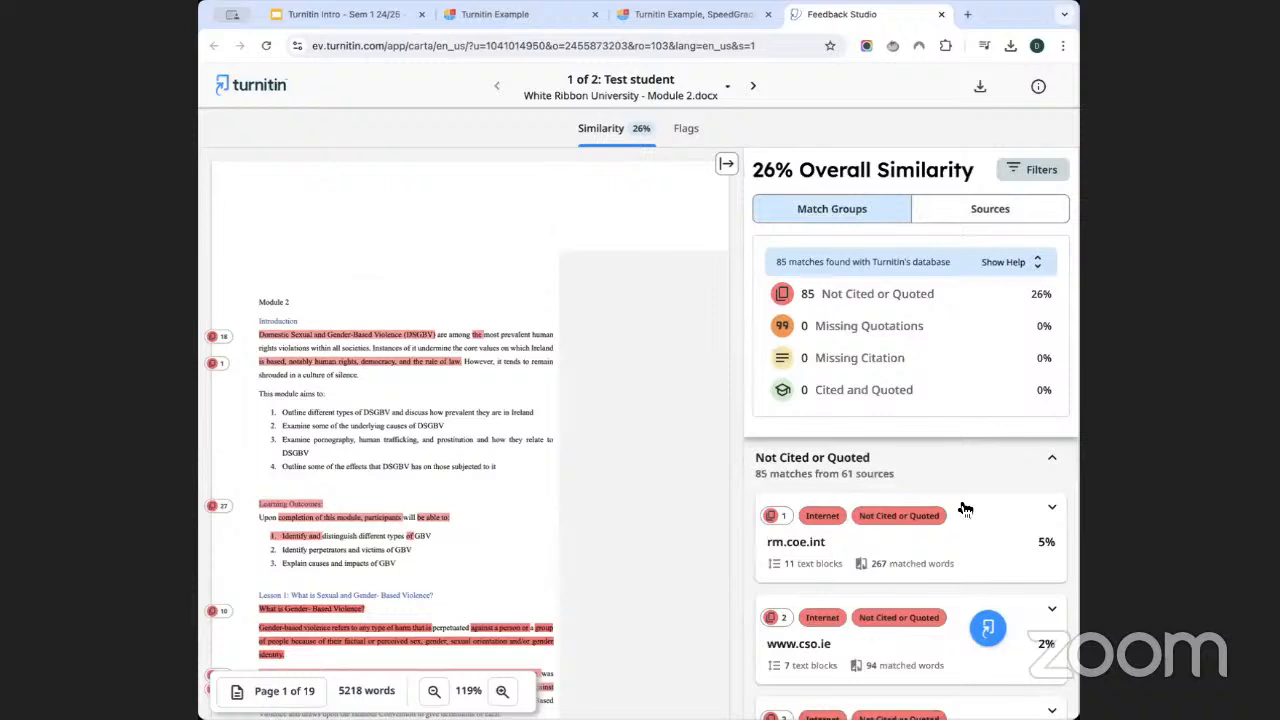
pyautogui.scroll(-3, 960, 506)
pyautogui.scroll(3, 960, 506)
# Turn off the report's exclusion filters for bibliography, quoted text and cited text, and apply the filters.
pyautogui.click(1025, 175)
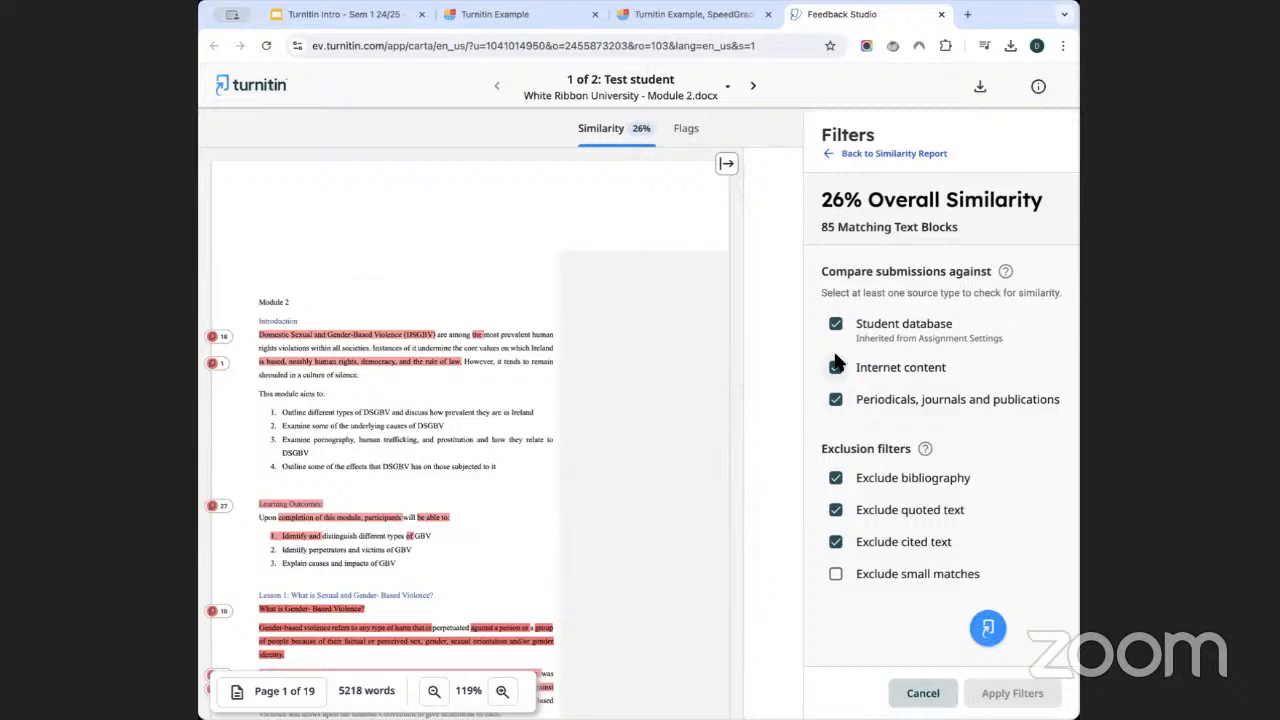
pyautogui.moveTo(836, 272); pyautogui.dragTo(950, 277)
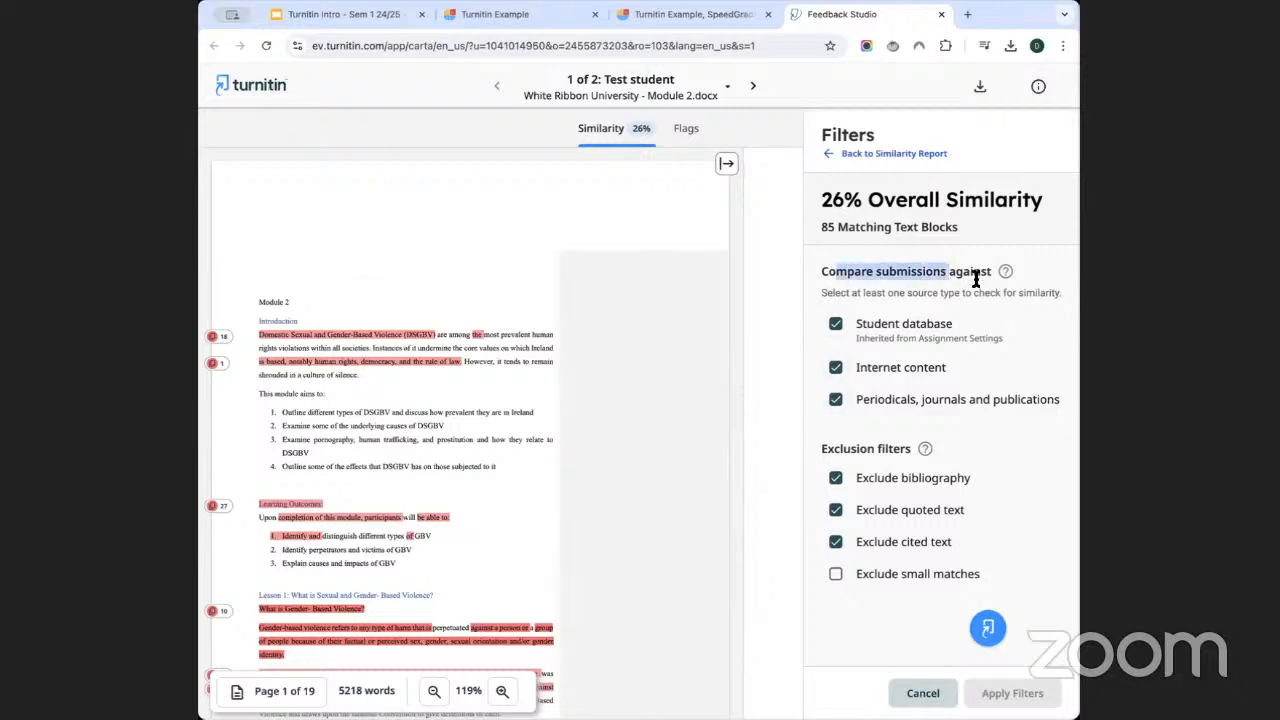
pyautogui.moveTo(1007, 284)
pyautogui.click(836, 478)
pyautogui.click(836, 511)
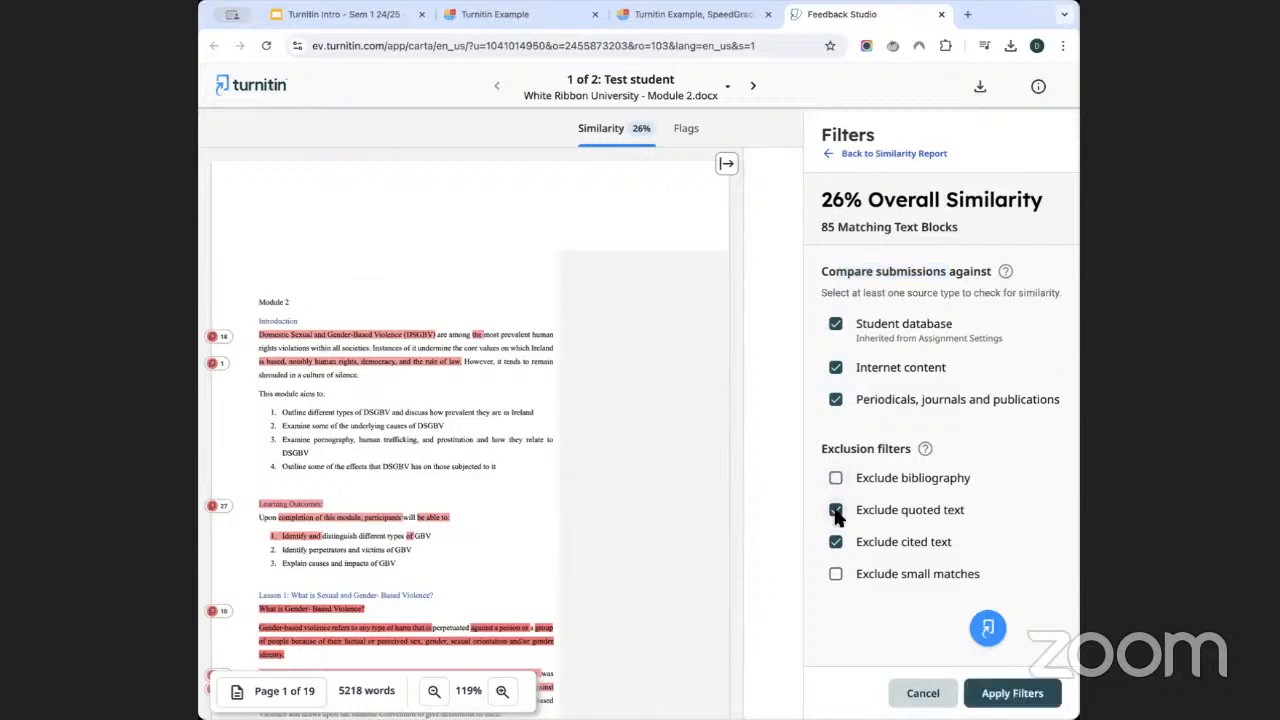
pyautogui.click(836, 511)
pyautogui.click(836, 542)
pyautogui.click(1013, 691)
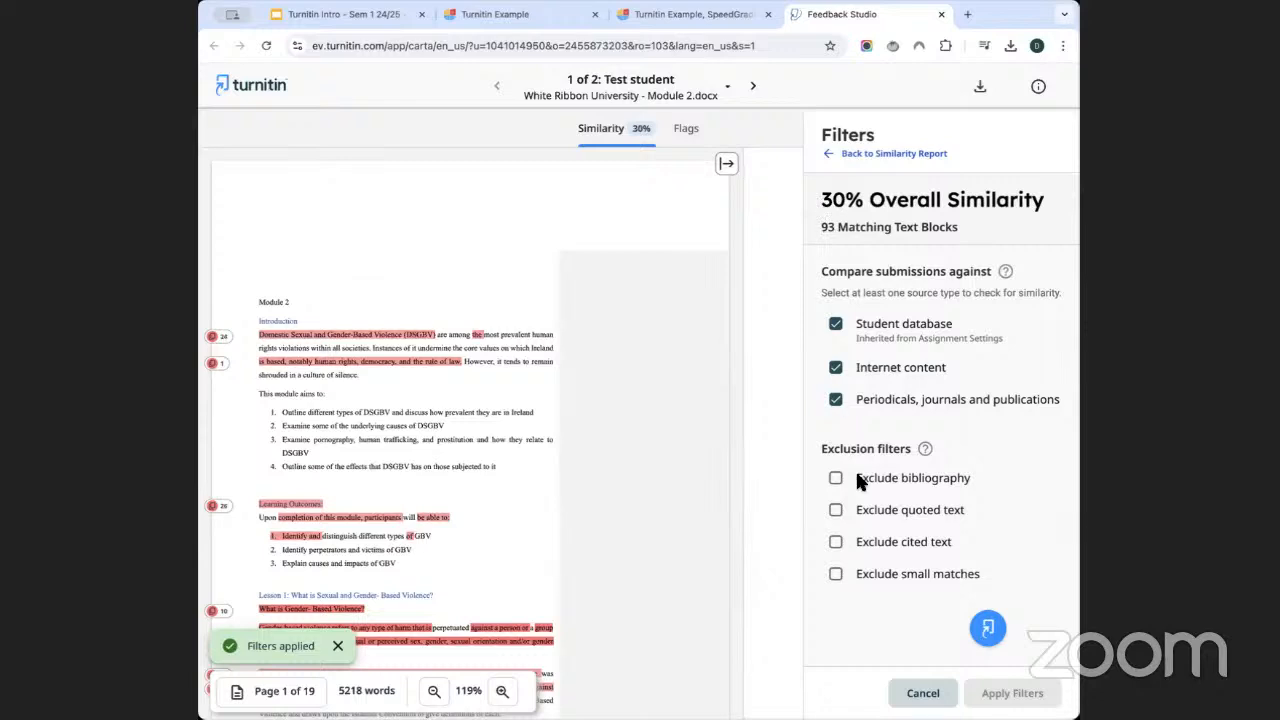
# Return from the filters to the similarity report, examine the rm.coe.int match, and switch the report to the sources view.
pyautogui.moveTo(822, 200); pyautogui.dragTo(855, 200)
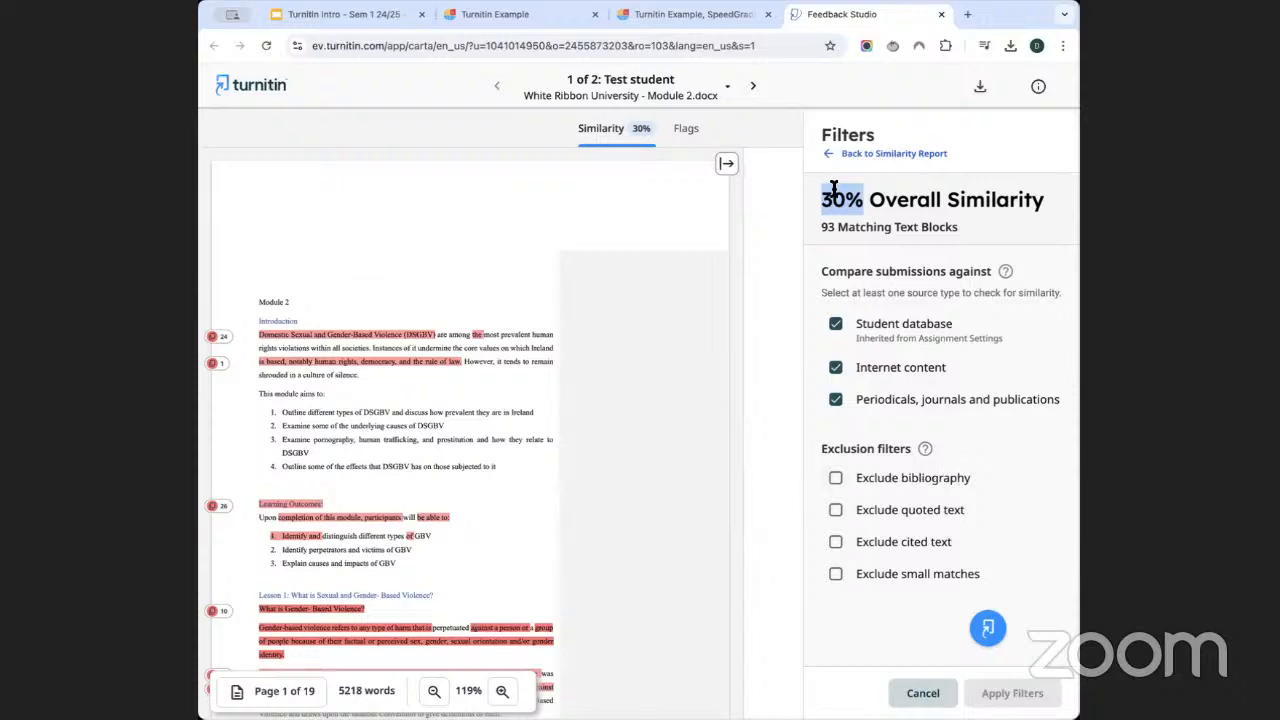
pyautogui.click(836, 155)
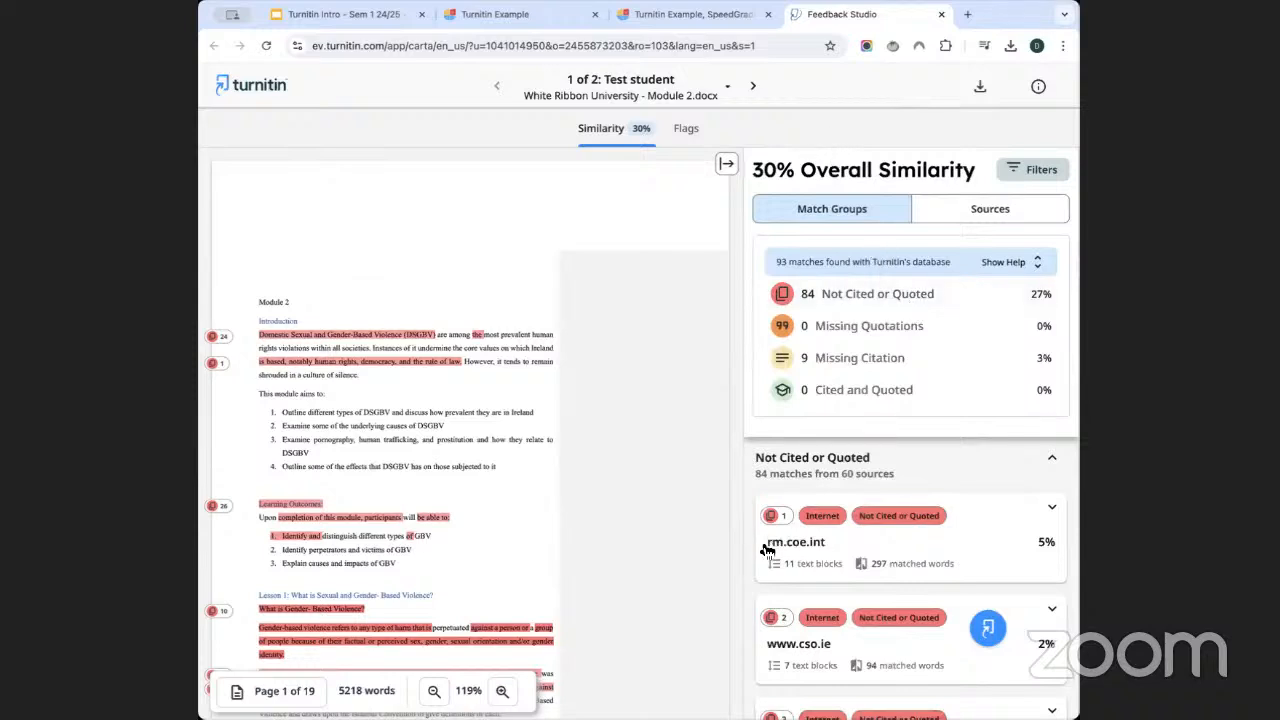
pyautogui.click(825, 548)
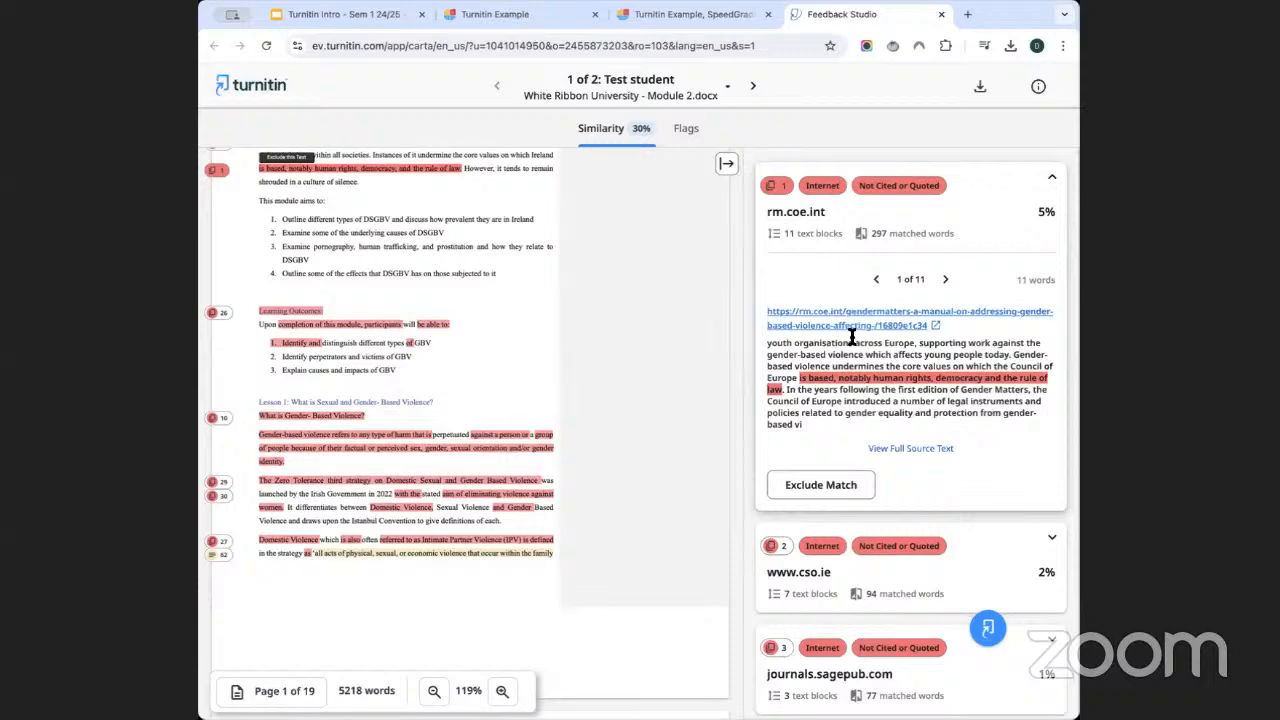
pyautogui.scroll(5, 851, 334)
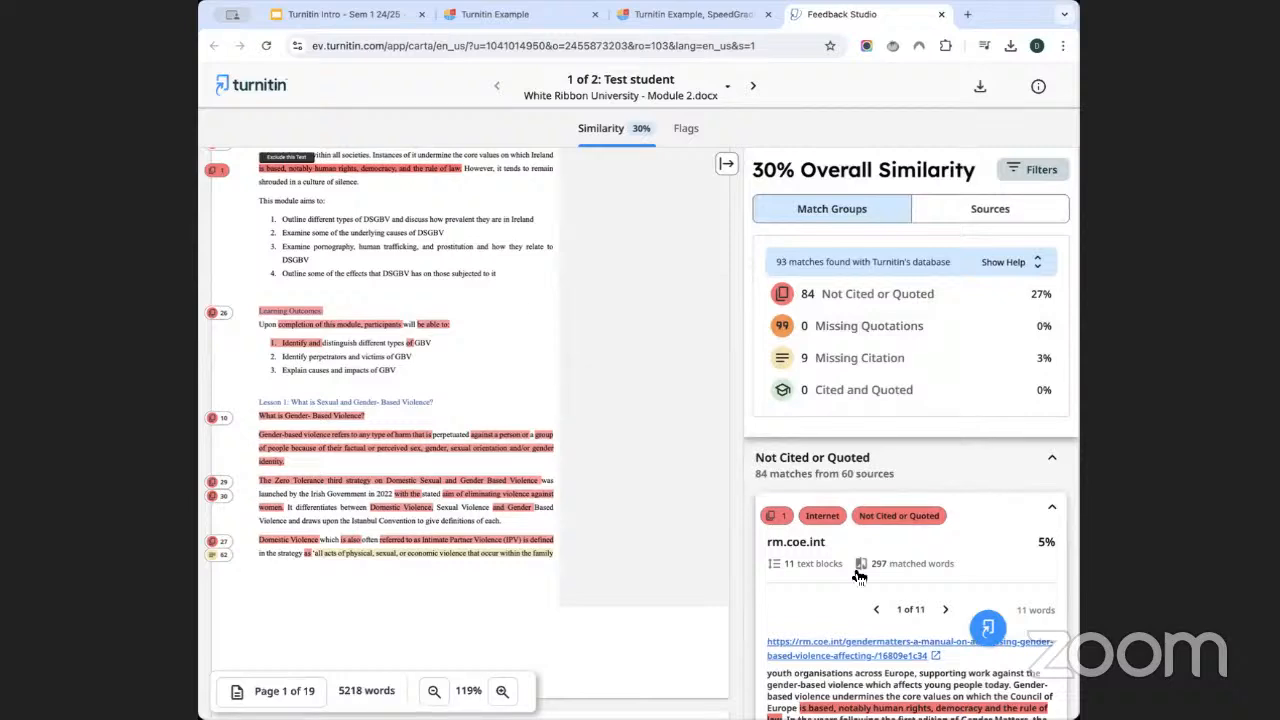
pyautogui.scroll(-2, 858, 574)
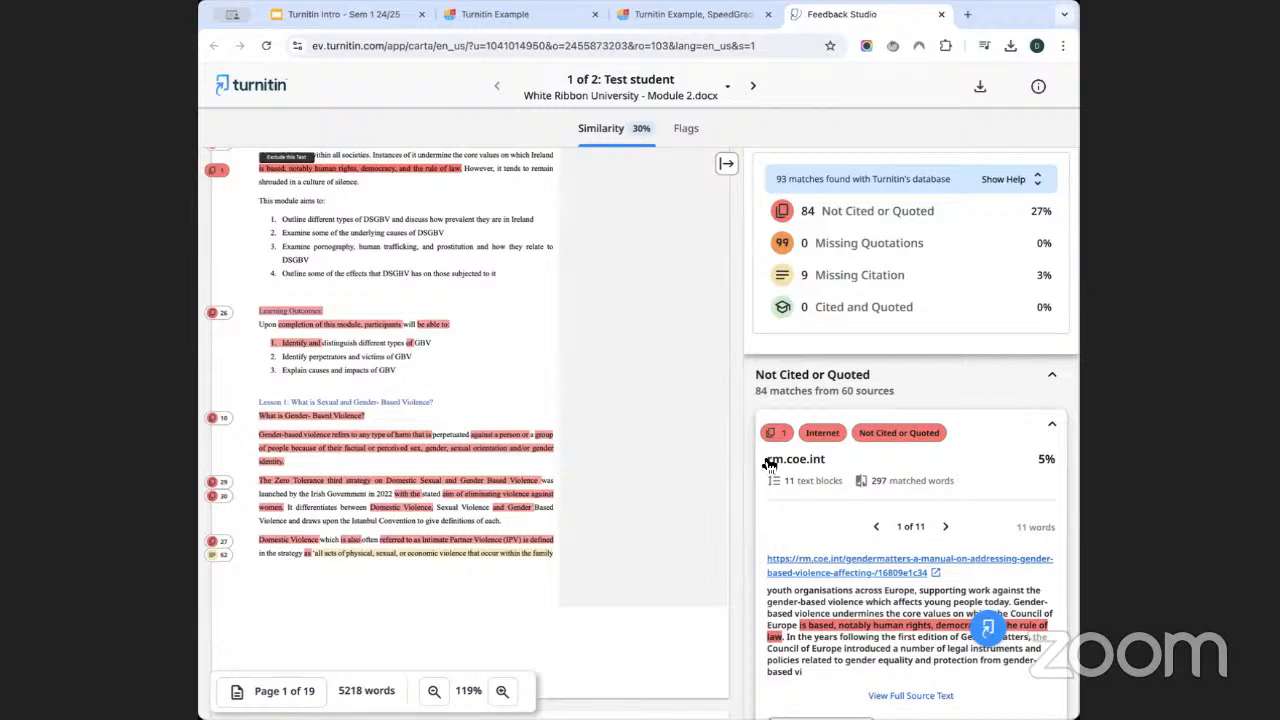
pyautogui.scroll(1, 808, 455)
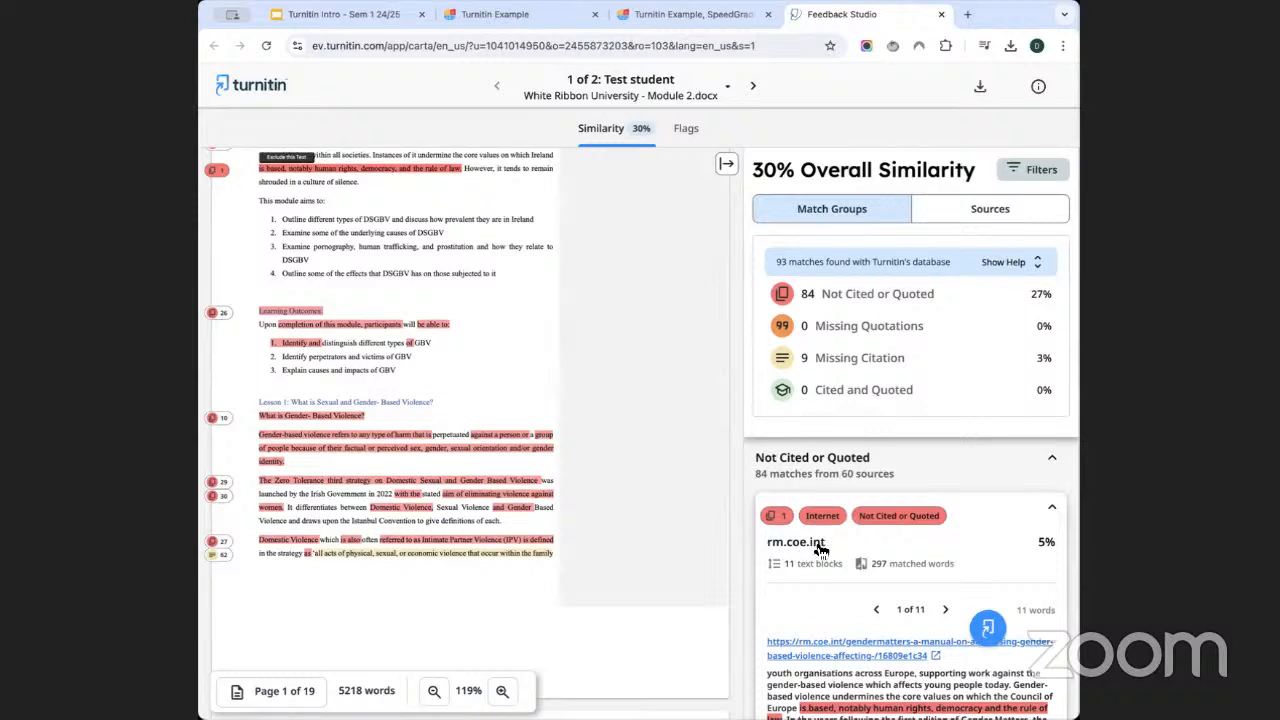
pyautogui.click(979, 214)
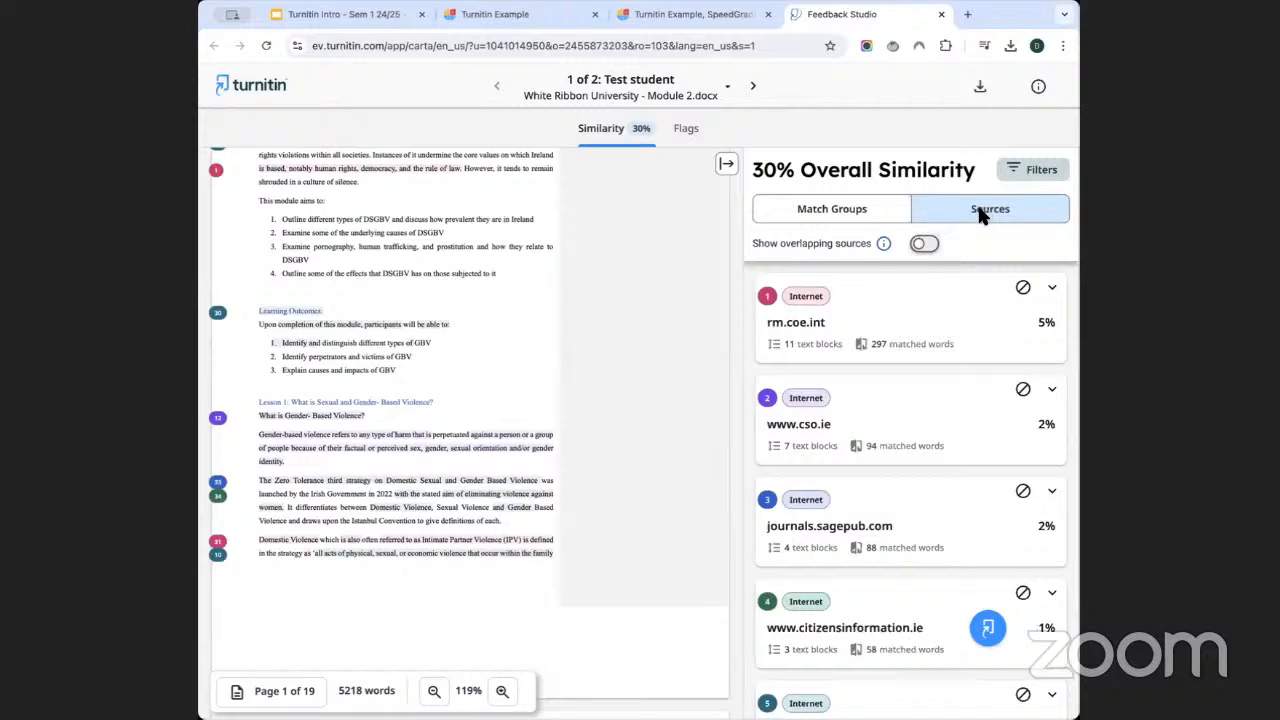
# Exclude the rm.coe.int source from the similarity report and look through the remaining sources.
pyautogui.click(1023, 289)
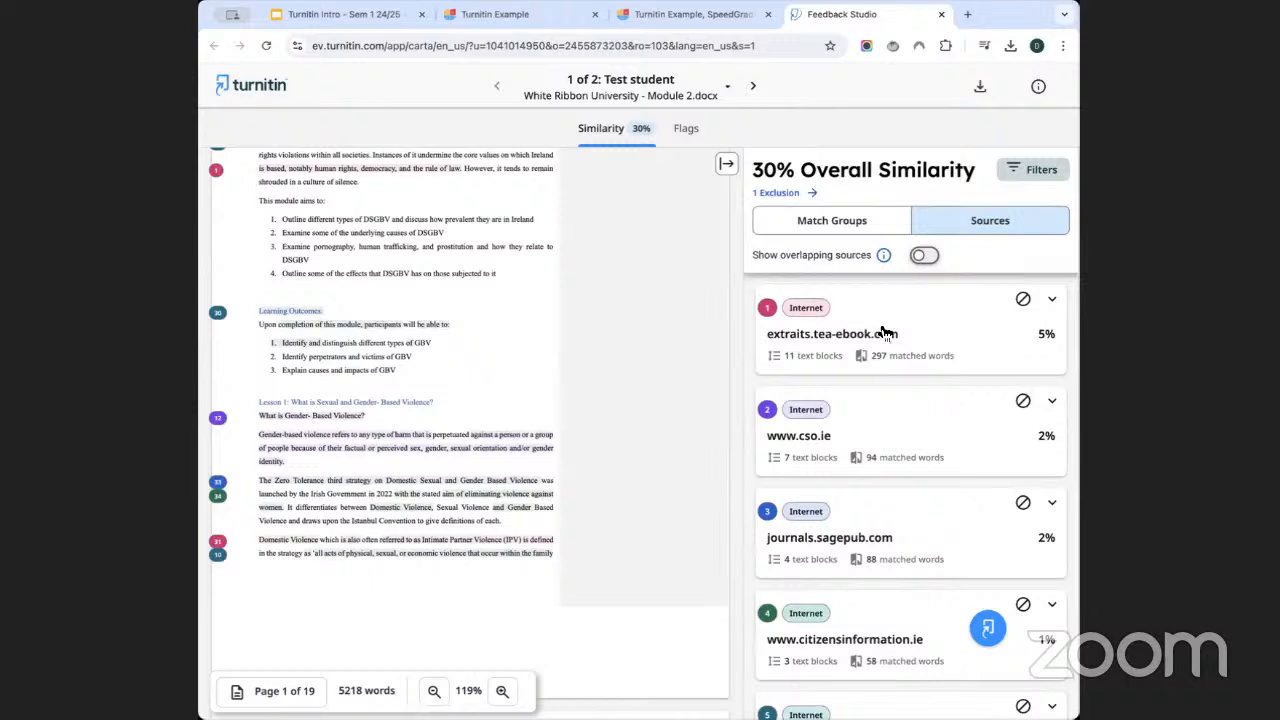
pyautogui.scroll(-20, 884, 333)
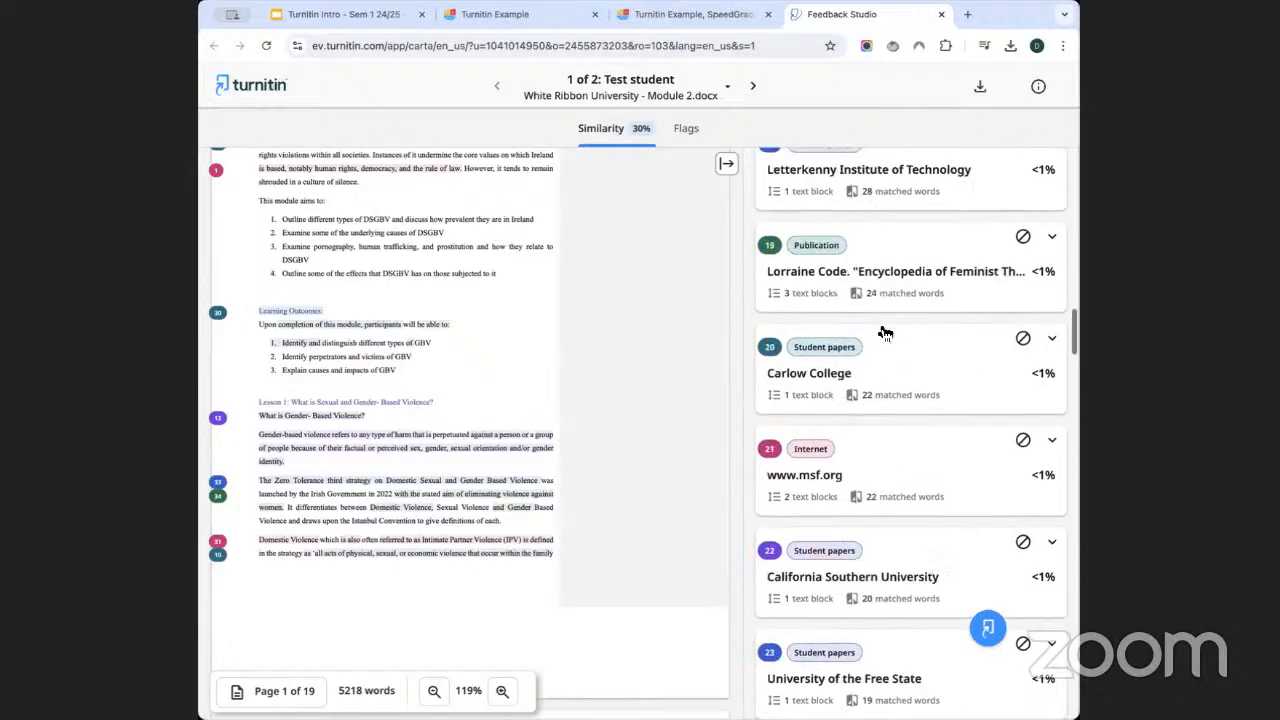
pyautogui.scroll(-10, 884, 333)
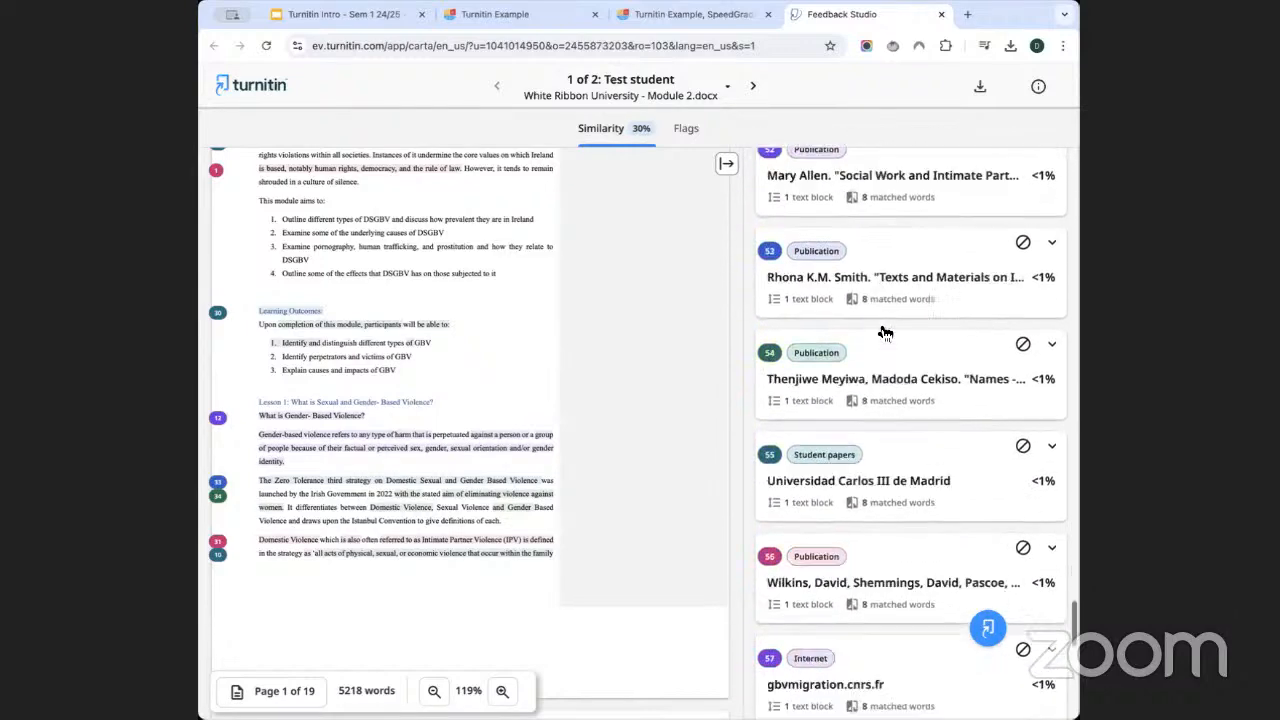
pyautogui.scroll(-5, 884, 333)
pyautogui.scroll(20, 870, 345)
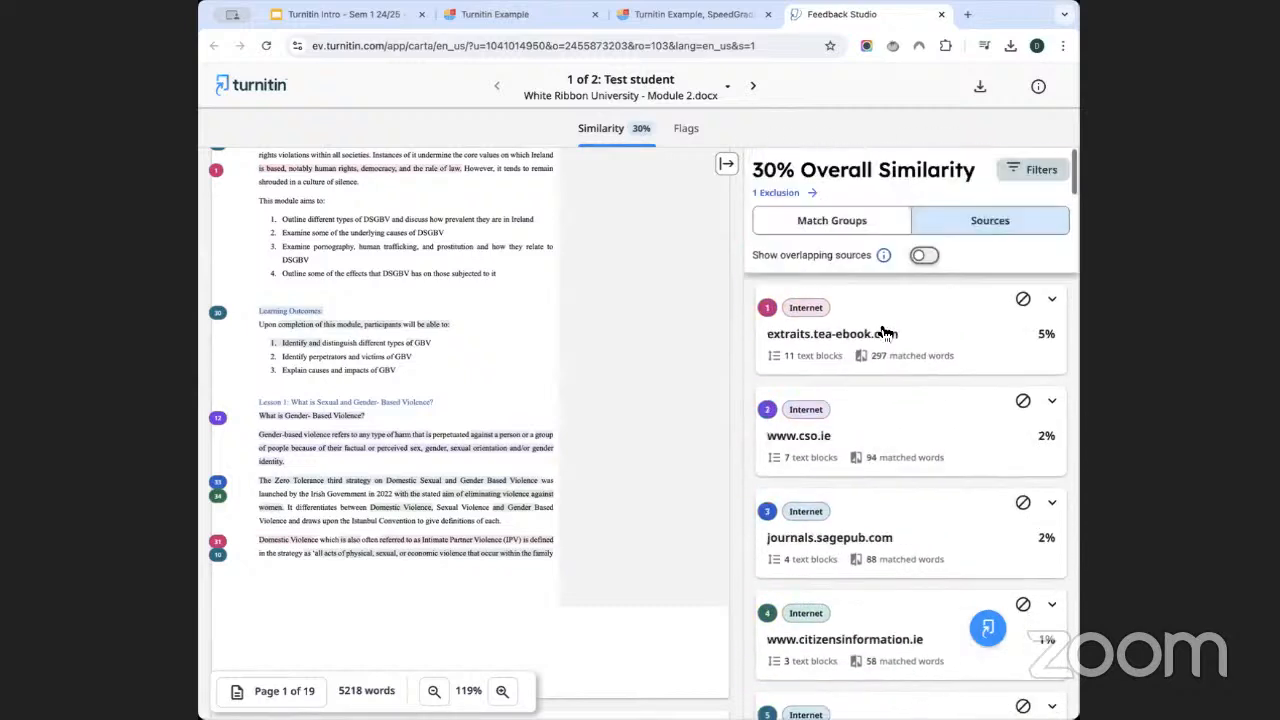
pyautogui.click(1022, 299)
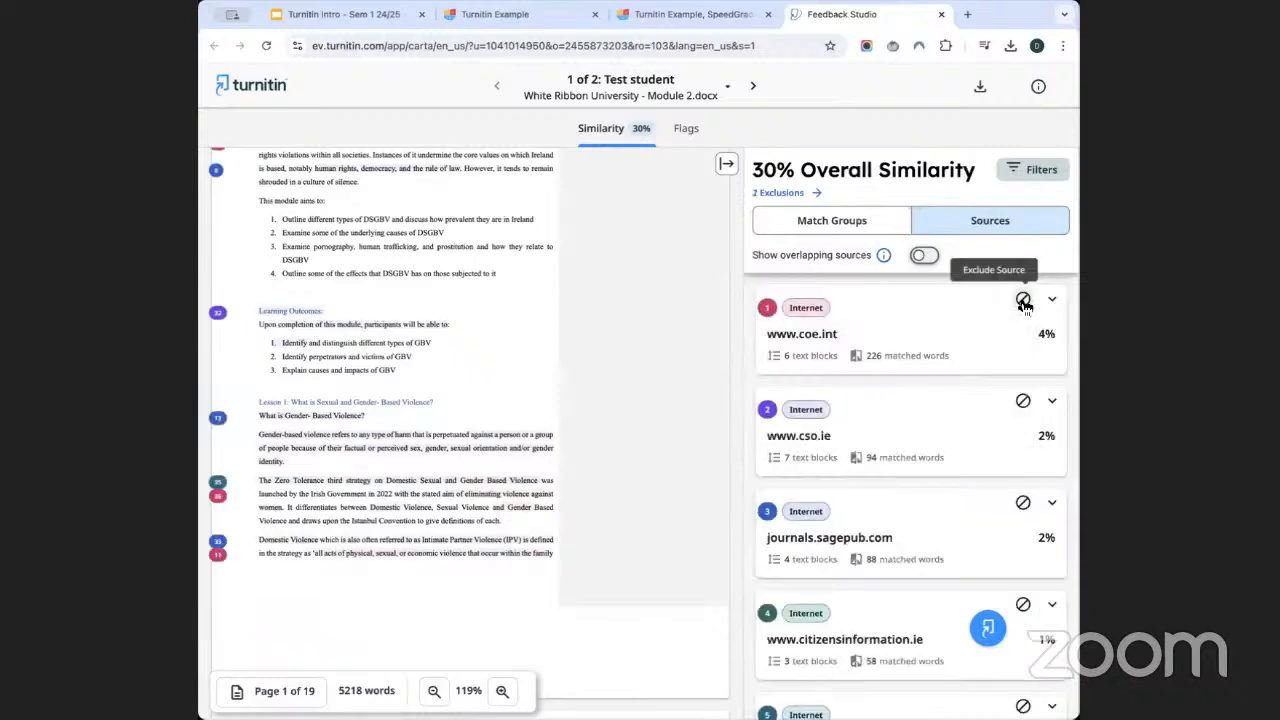
pyautogui.click(1022, 300)
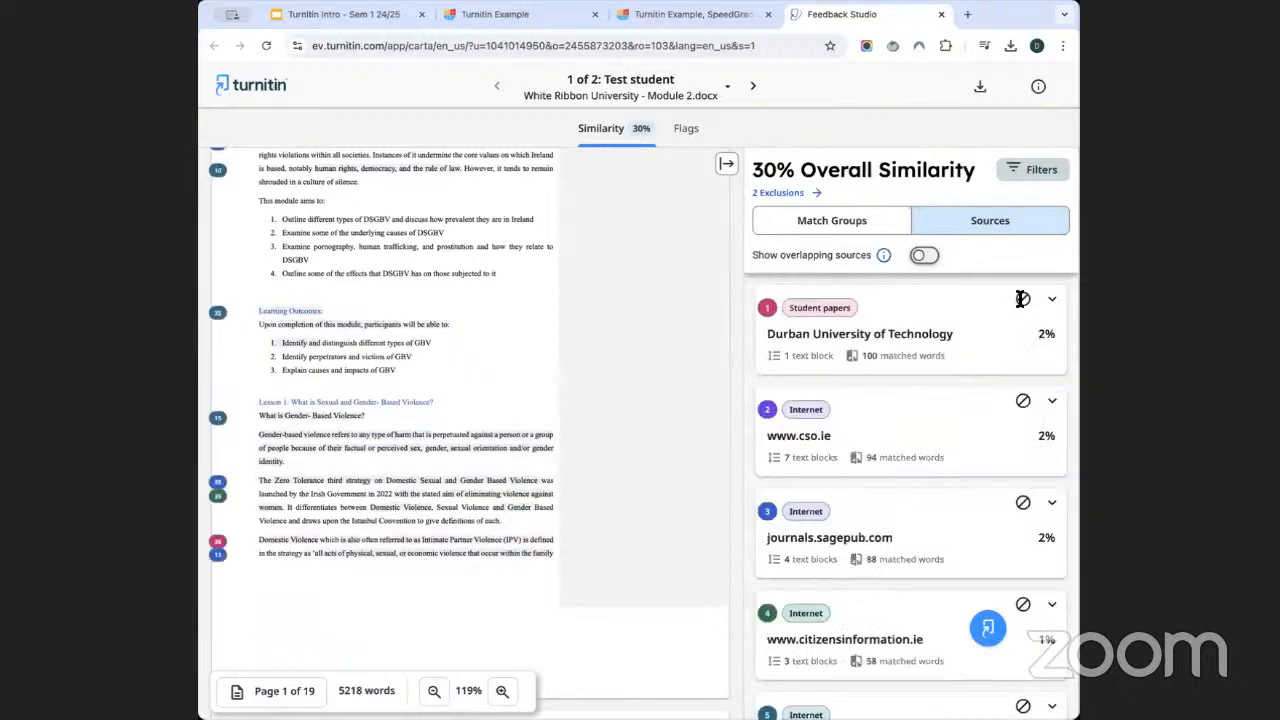
pyautogui.click(1022, 300)
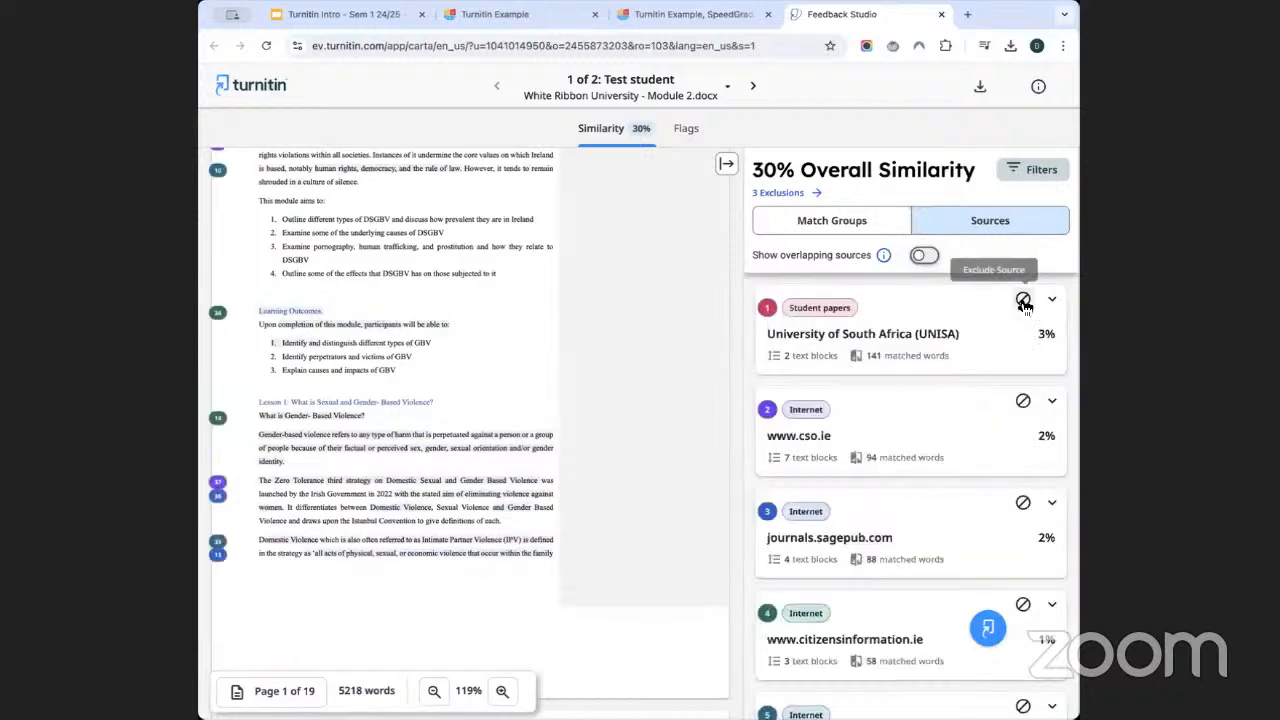
pyautogui.click(1022, 300)
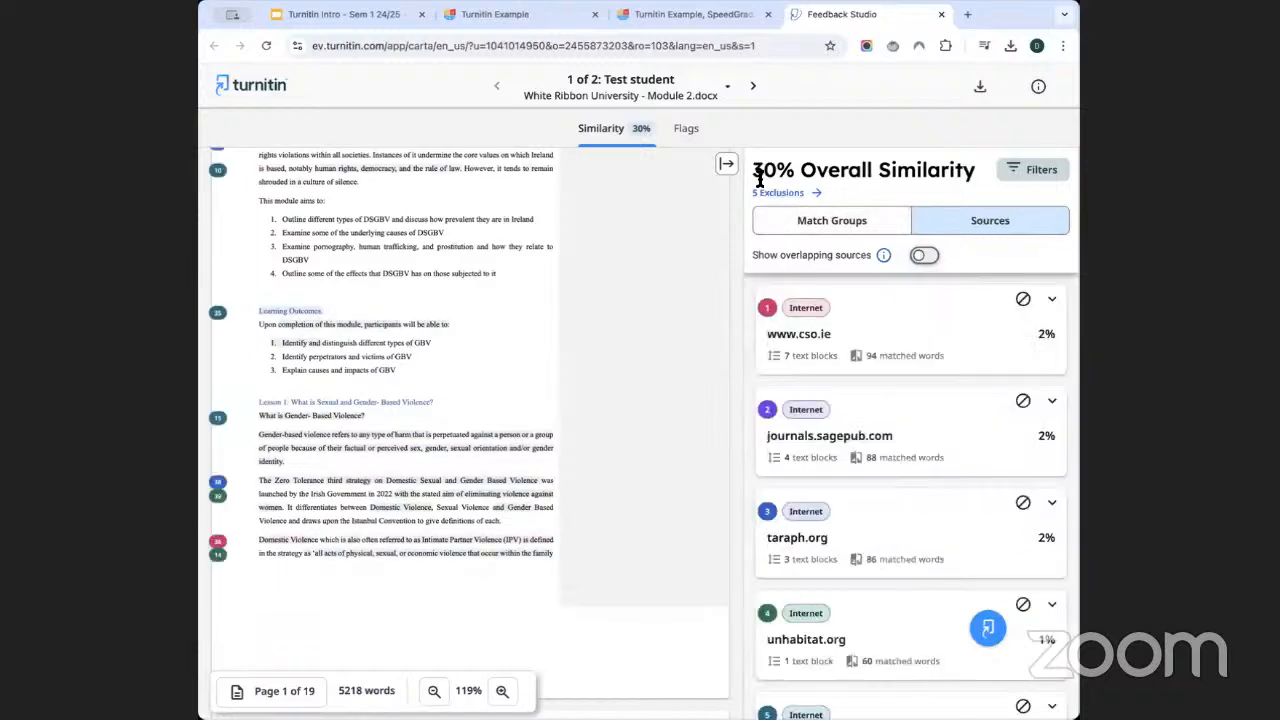
# Review the list of source exclusions, include all sources again and return to the similarity report.
pyautogui.moveTo(753, 170); pyautogui.dragTo(788, 172)
pyautogui.click(778, 195)
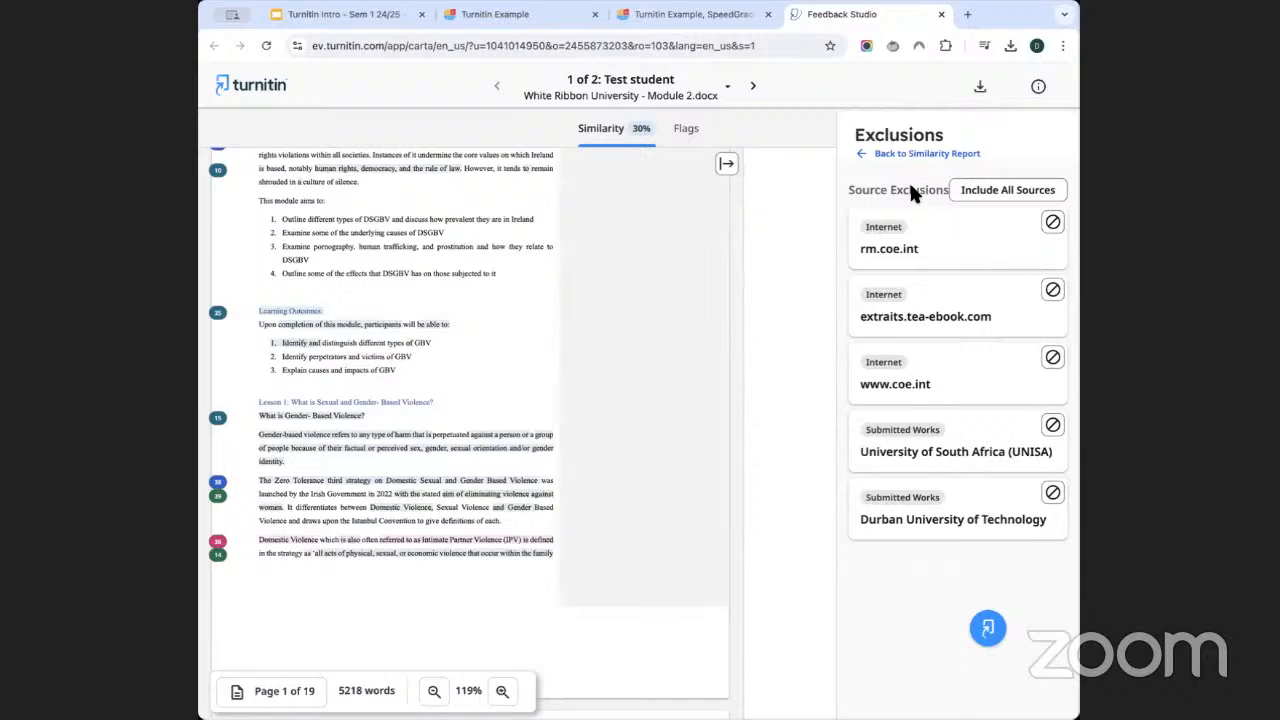
pyautogui.click(888, 153)
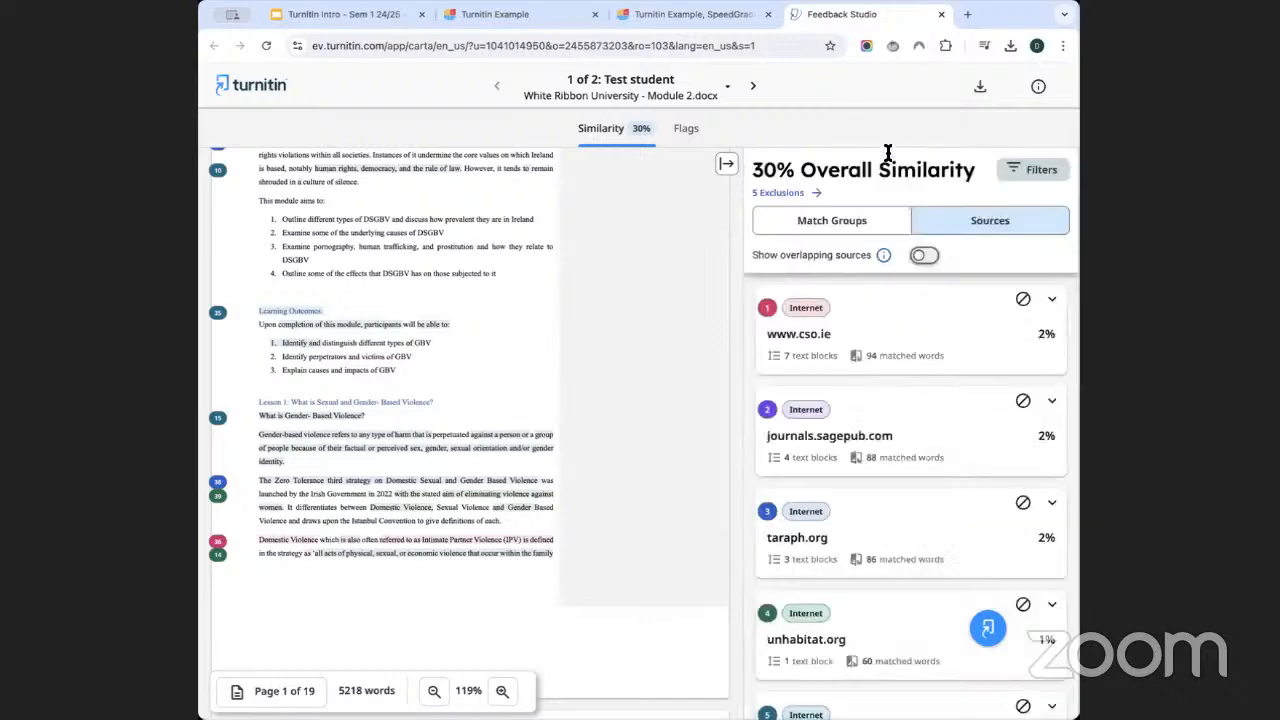
pyautogui.click(775, 195)
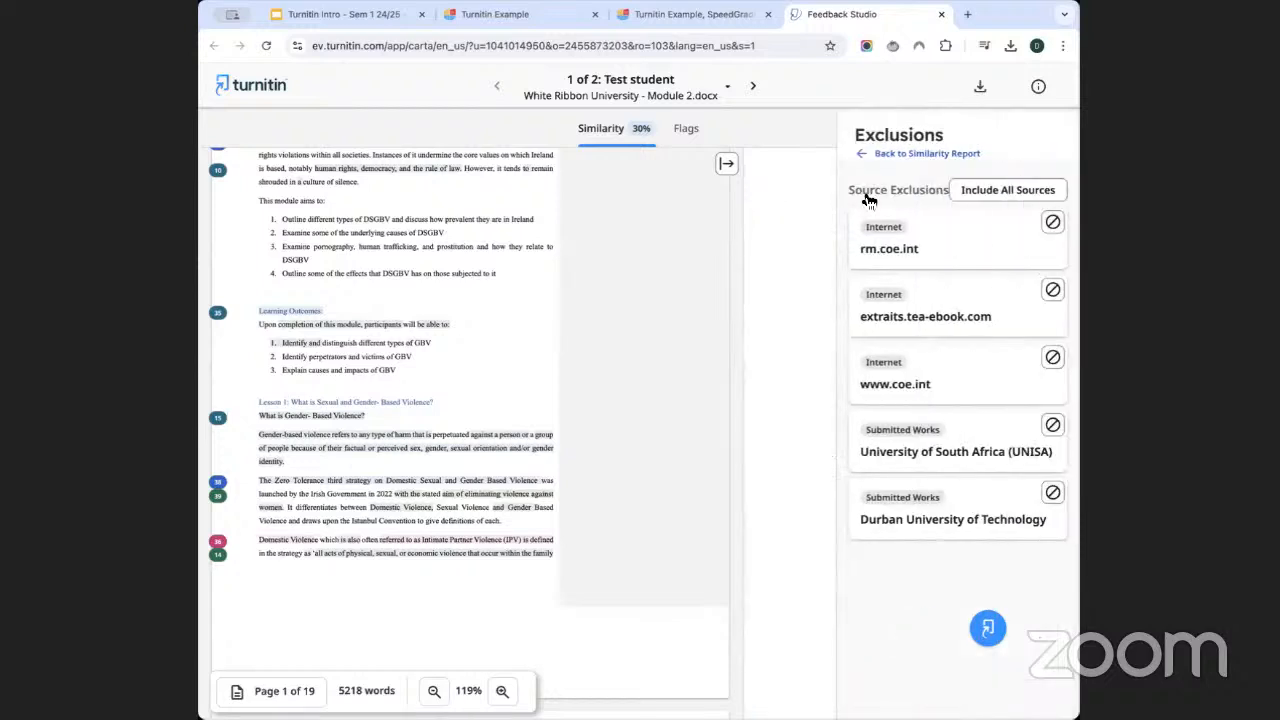
pyautogui.click(1000, 191)
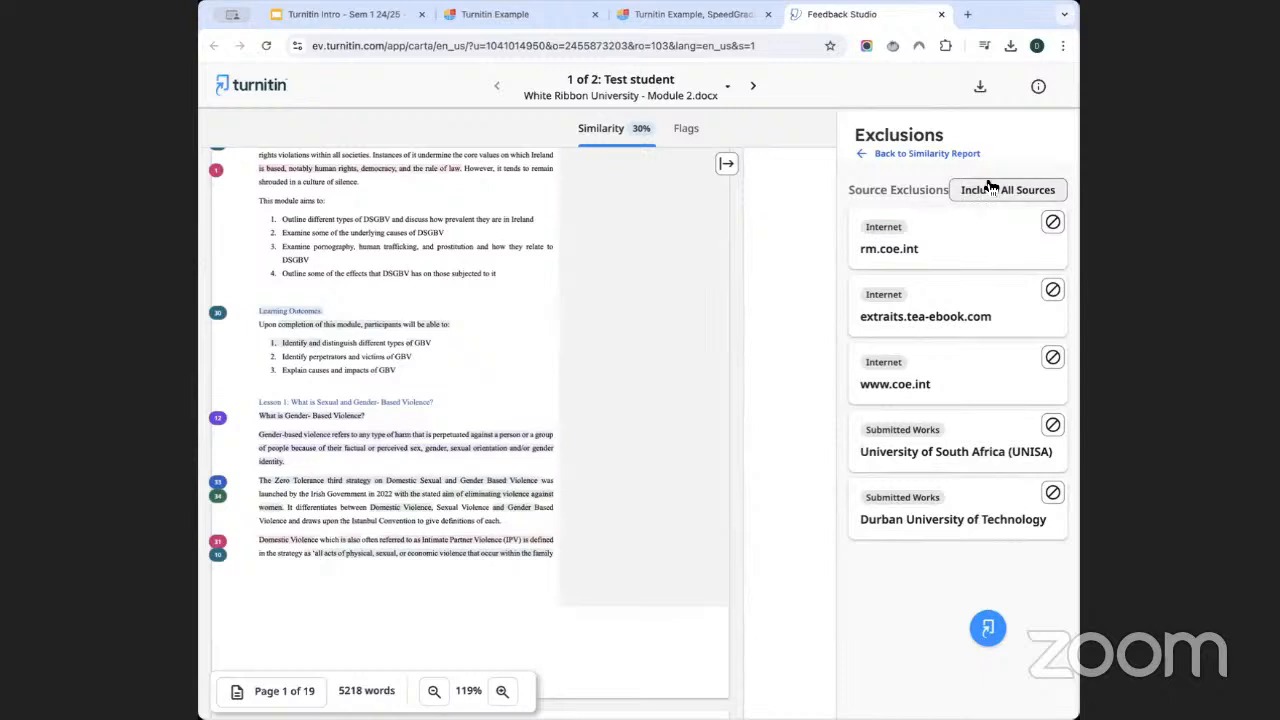
pyautogui.click(858, 153)
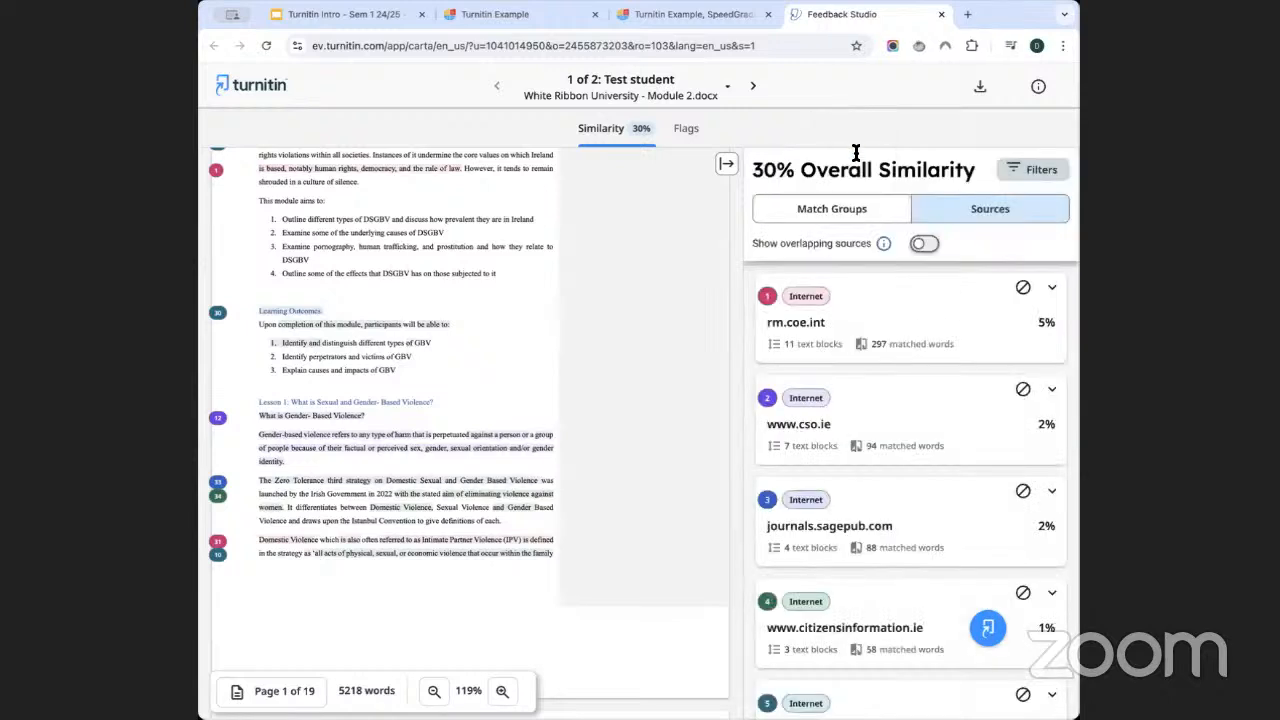
# Show the match groups and expand the rm.coe.int source under Not Cited or Quoted to examine its first match.
pyautogui.click(826, 208)
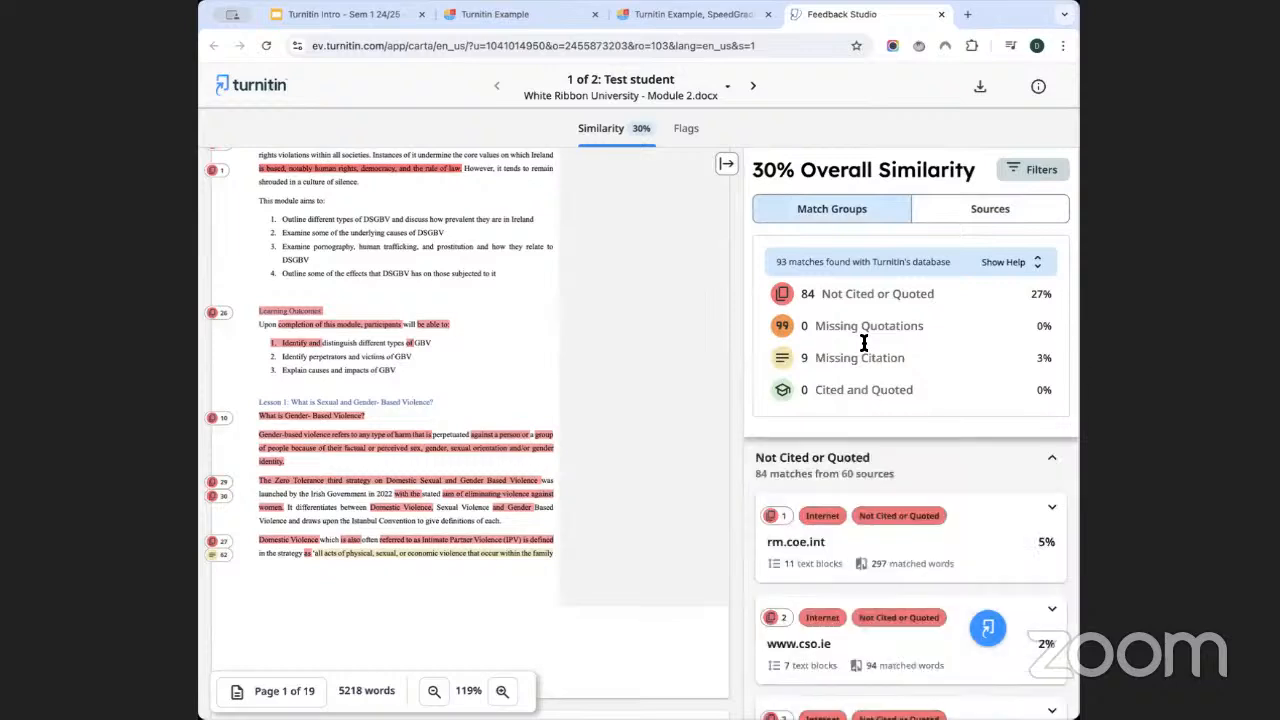
pyautogui.scroll(-2, 900, 350)
pyautogui.click(1054, 418)
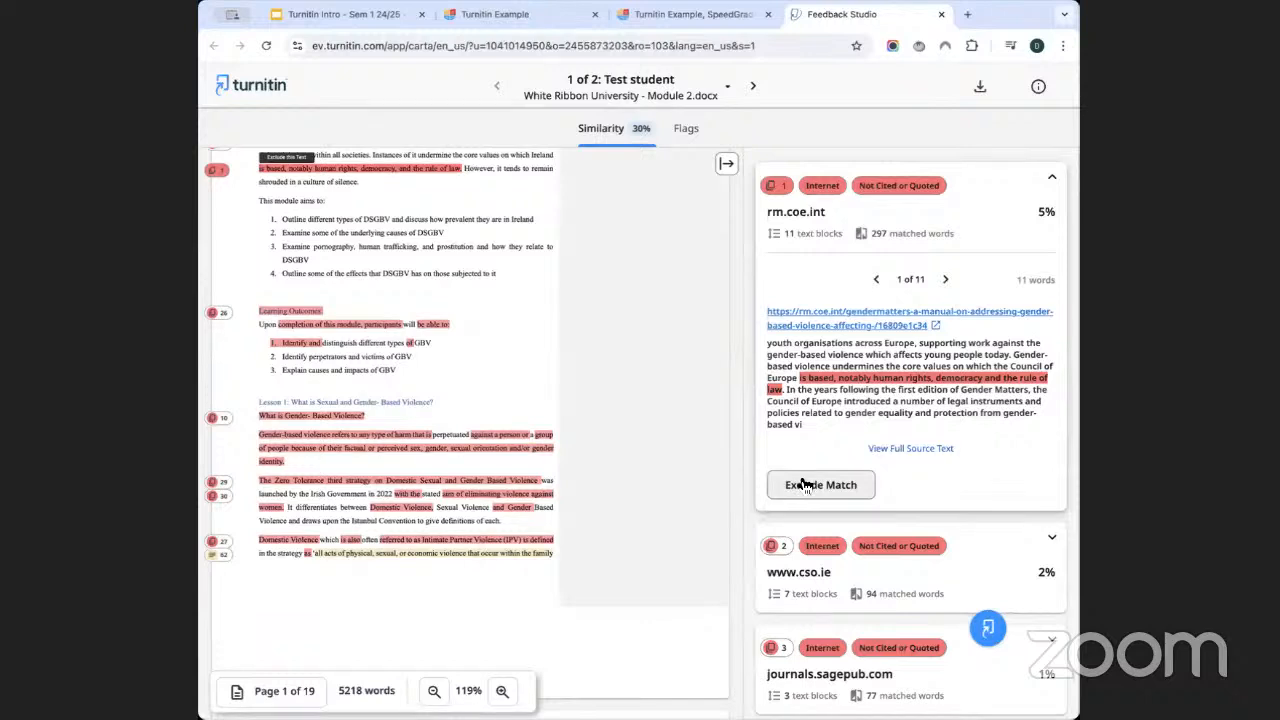
pyautogui.scroll(1, 829, 363)
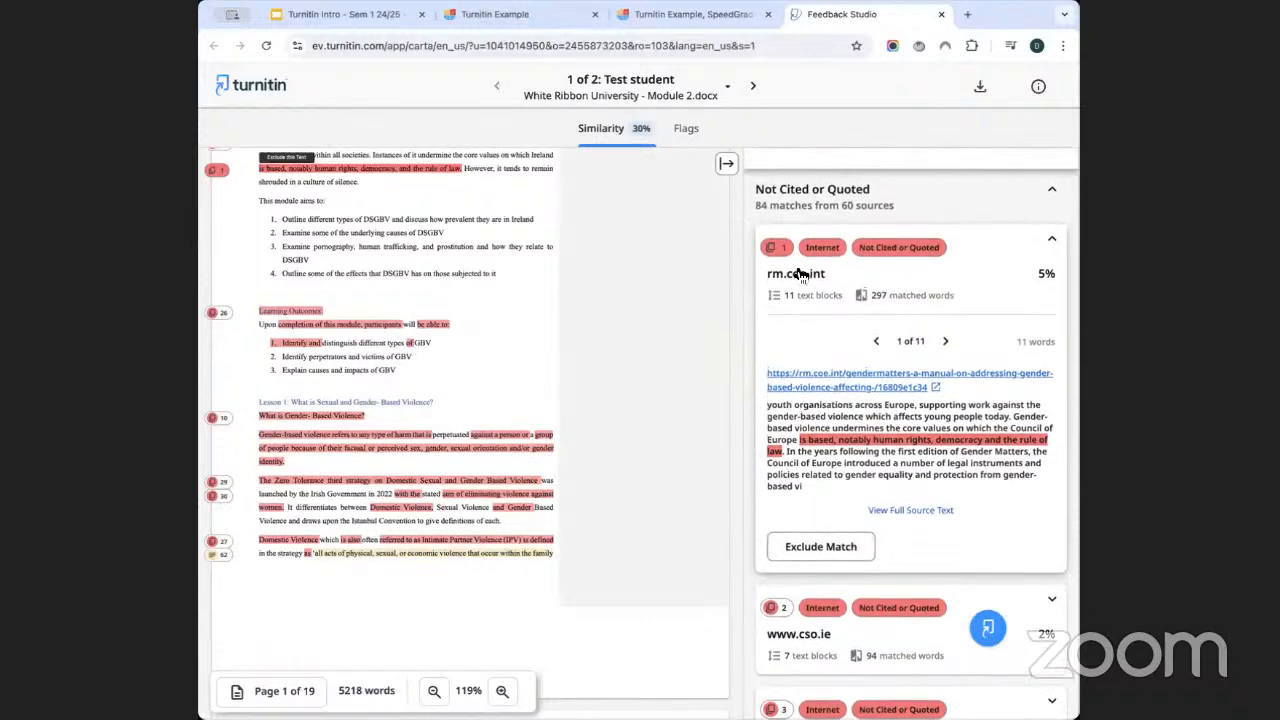
pyautogui.scroll(3, 810, 280)
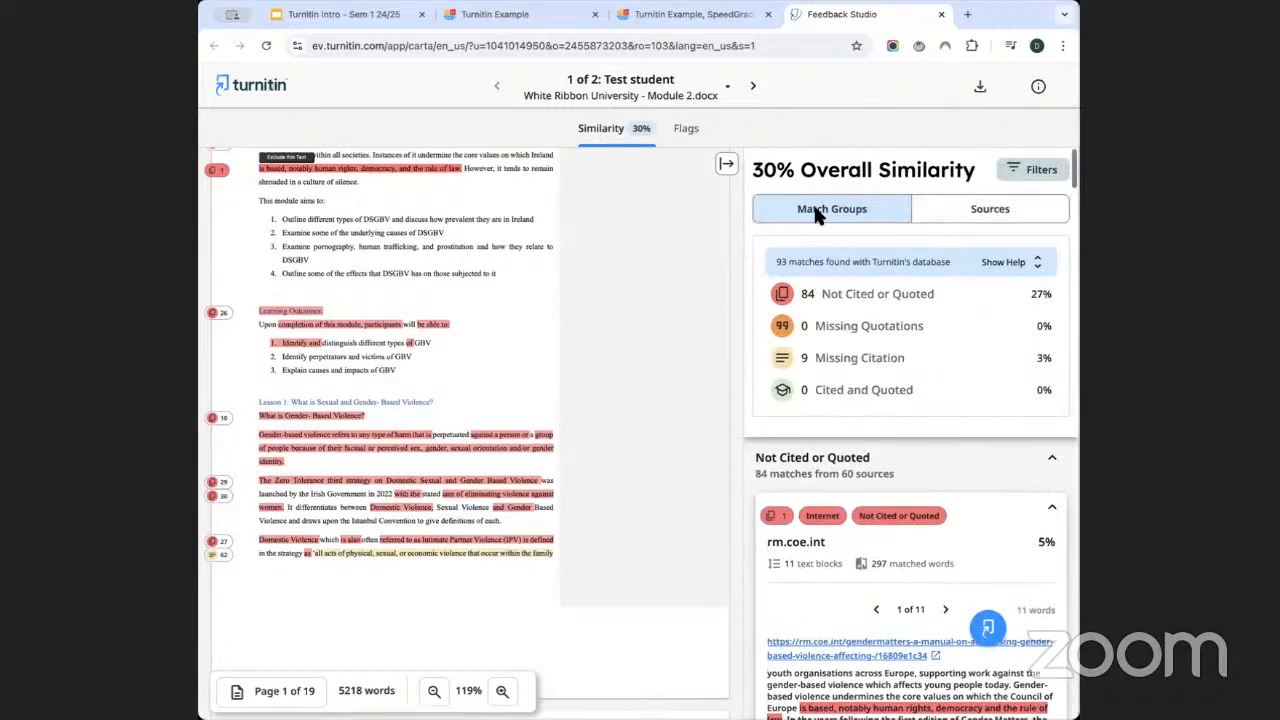
pyautogui.scroll(-4, 830, 230)
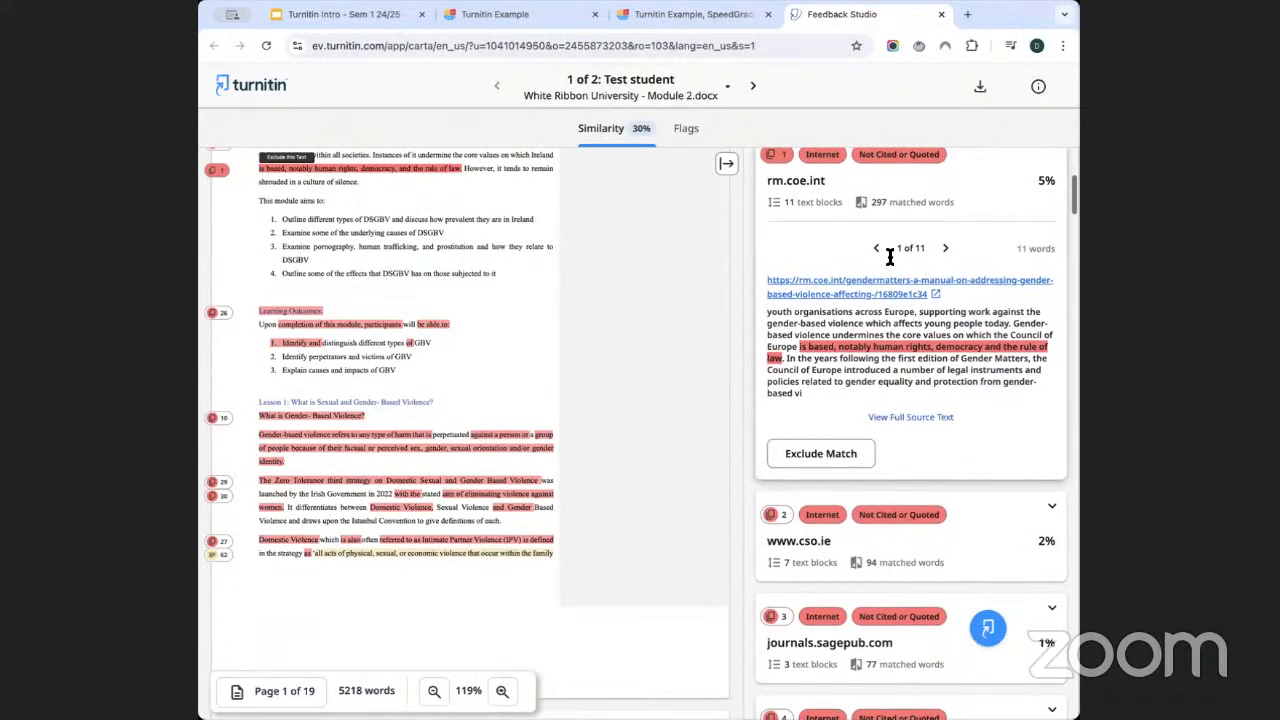
# Exclude two rm.coe.int matches, the UN Declaration passage and the gender-based violence against women definition, and check the overall similarity.
pyautogui.click(943, 250)
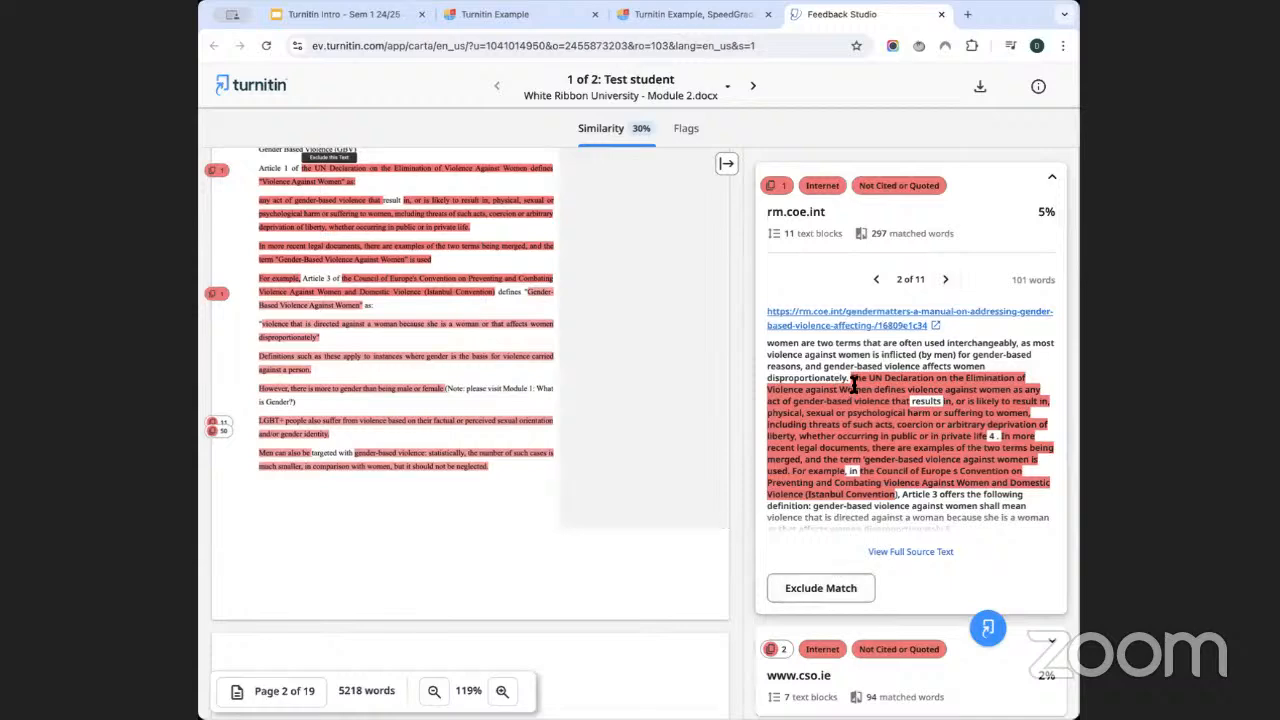
pyautogui.click(829, 584)
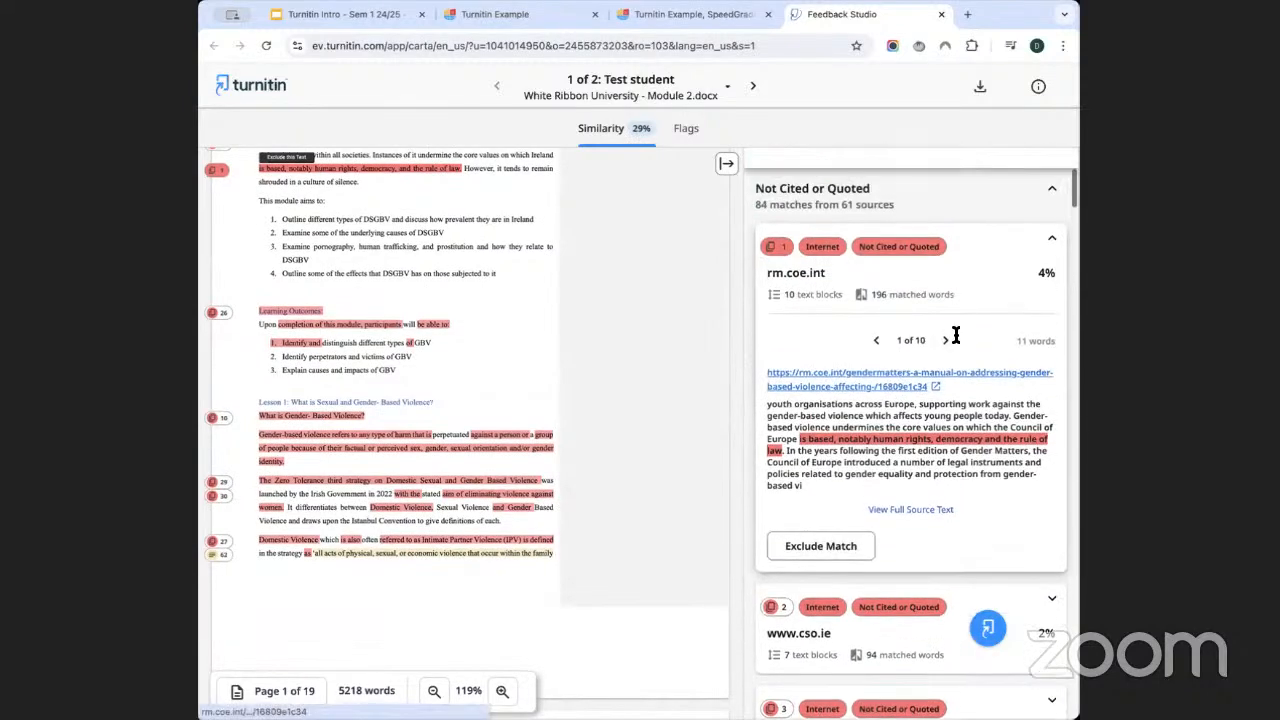
pyautogui.click(945, 343)
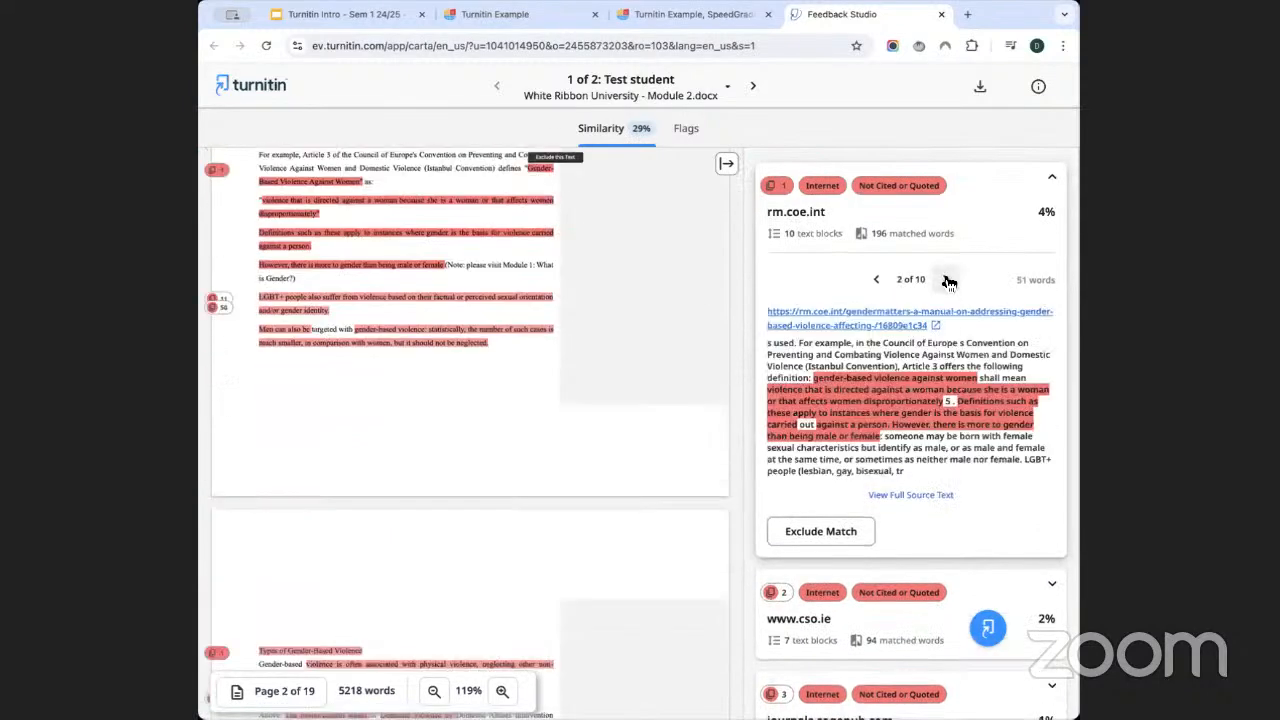
pyautogui.click(843, 540)
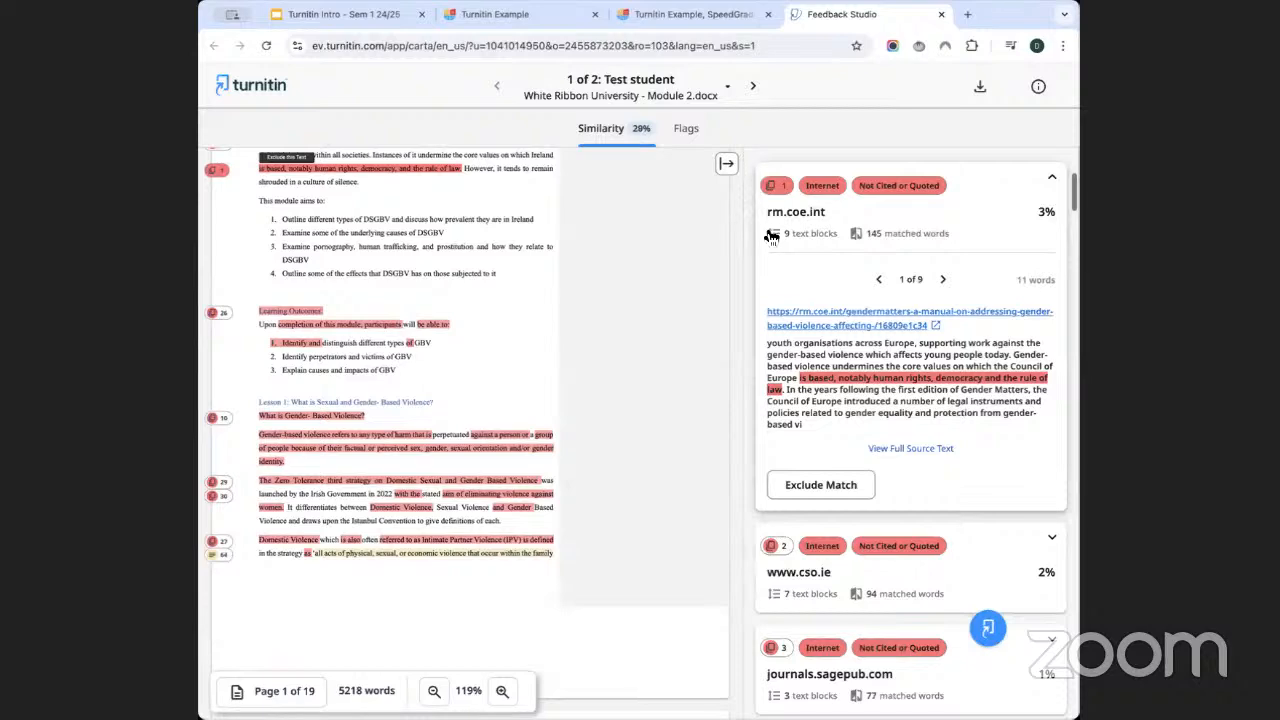
pyautogui.scroll(4, 771, 236)
pyautogui.moveTo(755, 171); pyautogui.dragTo(795, 171)
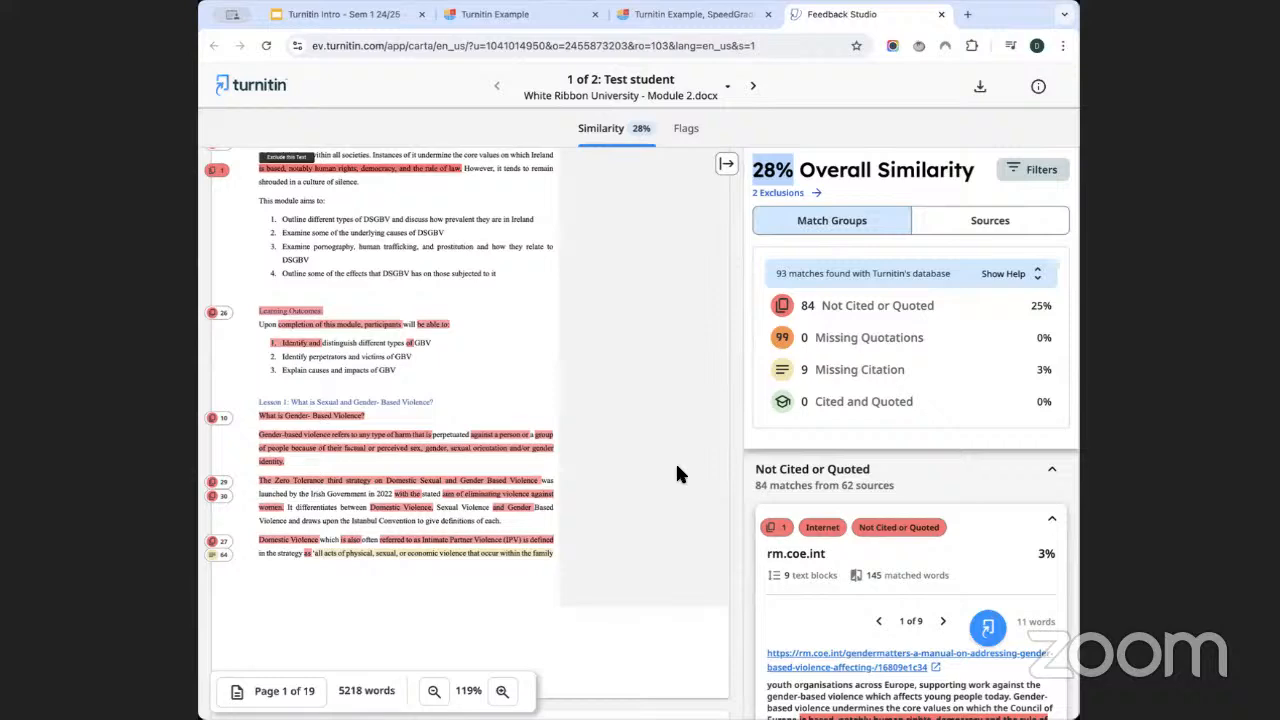
# Check the submission's similarity score in SpeedGrader and return to the Feedback Studio report.
pyautogui.scroll(1, 675, 461)
pyautogui.click(687, 24)
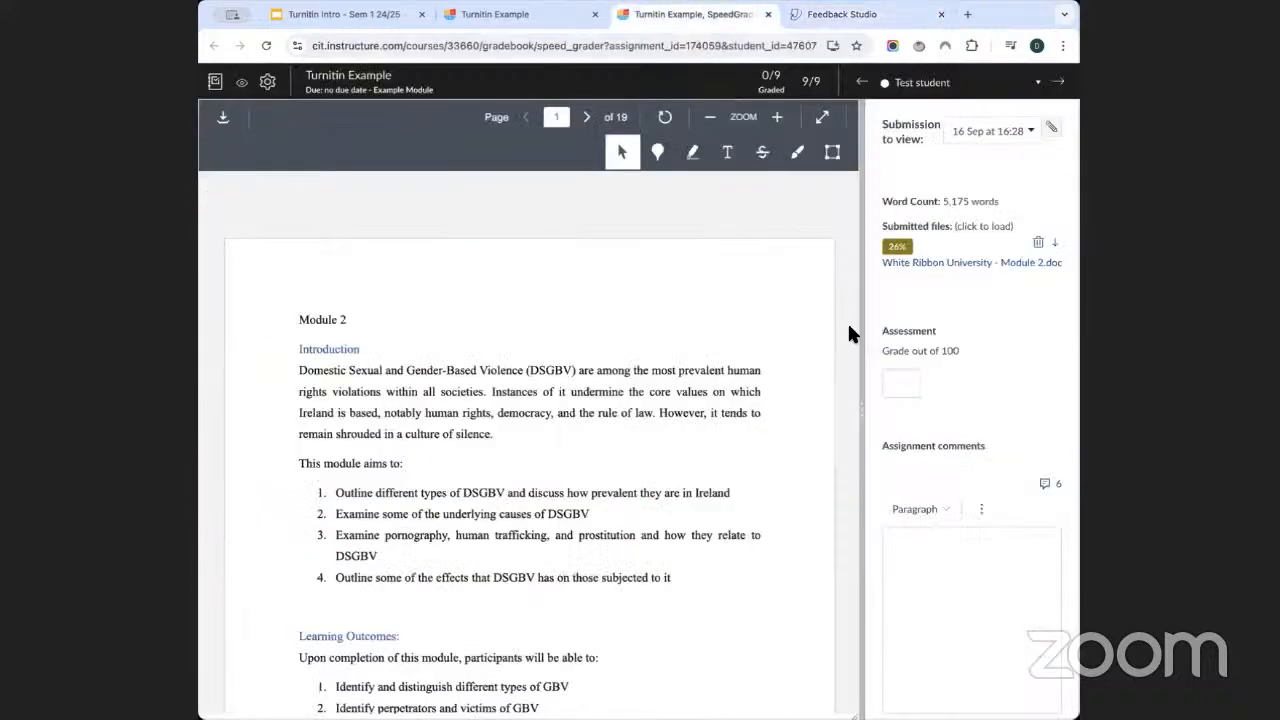
pyautogui.click(822, 14)
pyautogui.scroll(1, 546, 451)
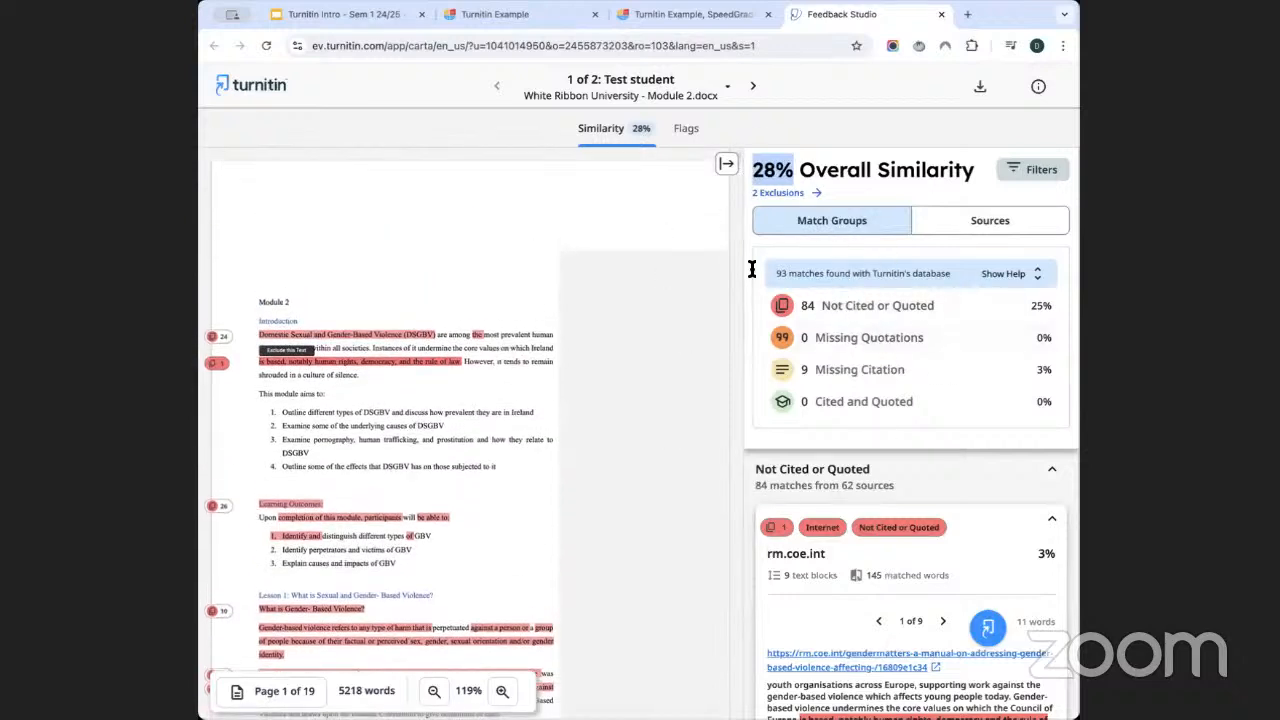
# Switch to the Turnitin Intro - Sem 1 24/25 presentation and show the Submission storage Options slide.
pyautogui.click(335, 14)
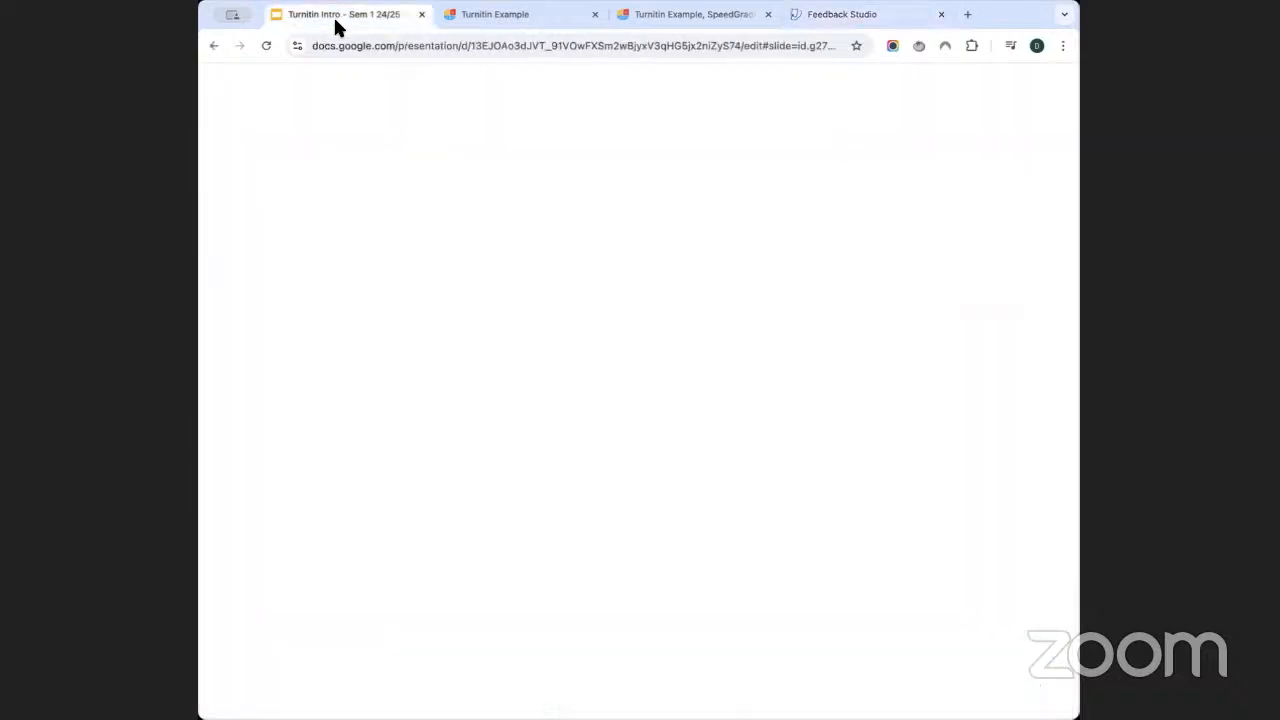
pyautogui.press('Right')
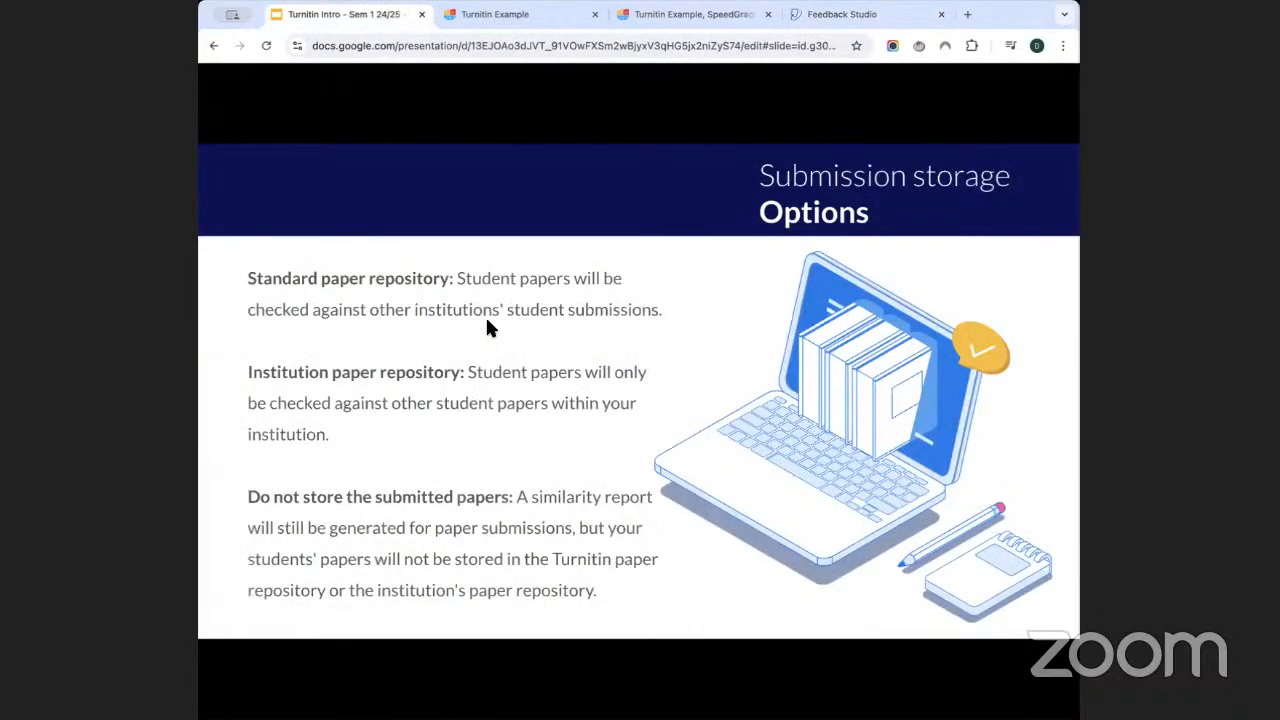